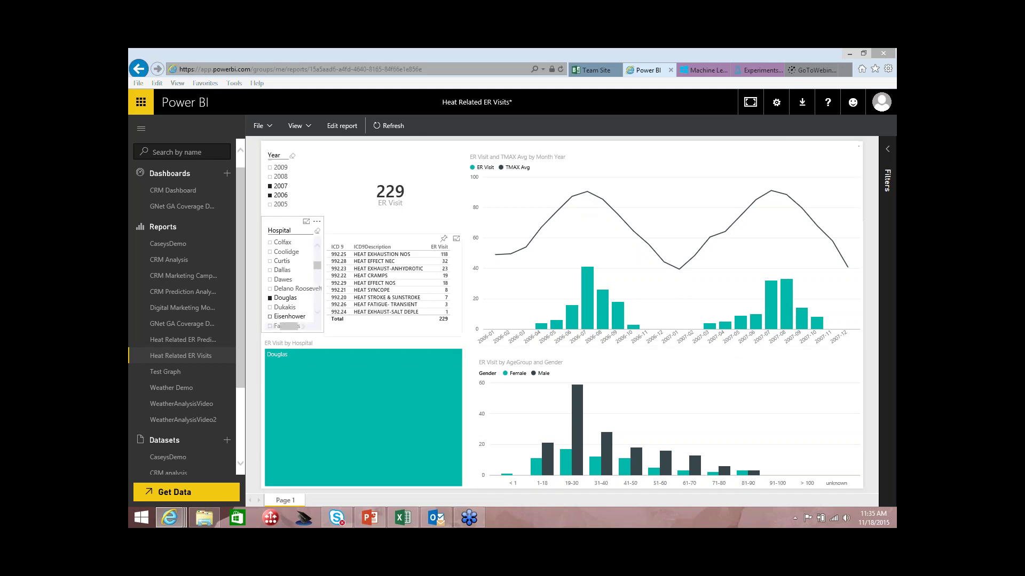
Clear the Hospital filter in the report and switch to the WeatherHealthcare workbook in Excel.
{"action": "left_click", "coordinate": [317, 231]}
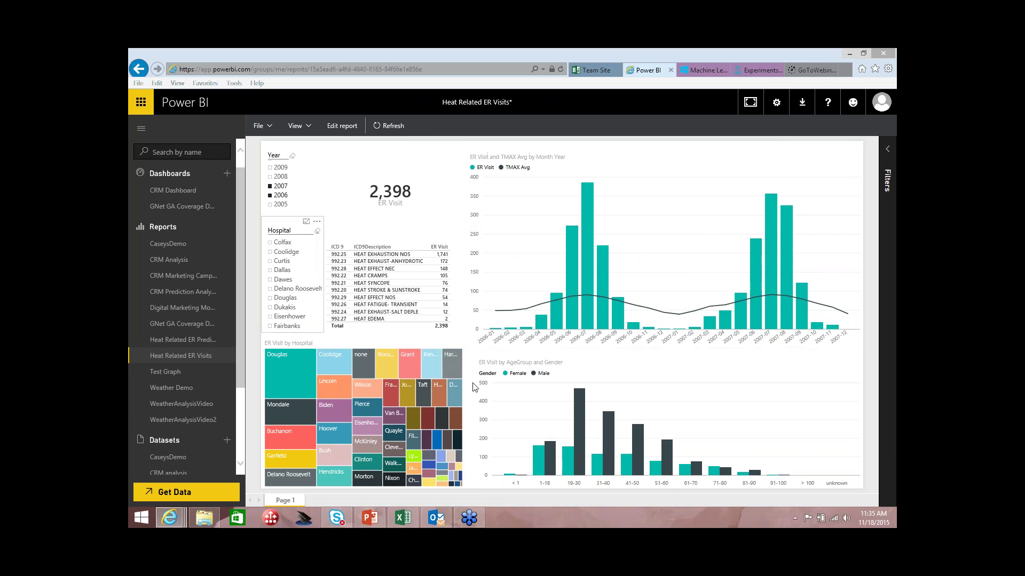
{"action": "mouse_move", "coordinate": [408, 522]}
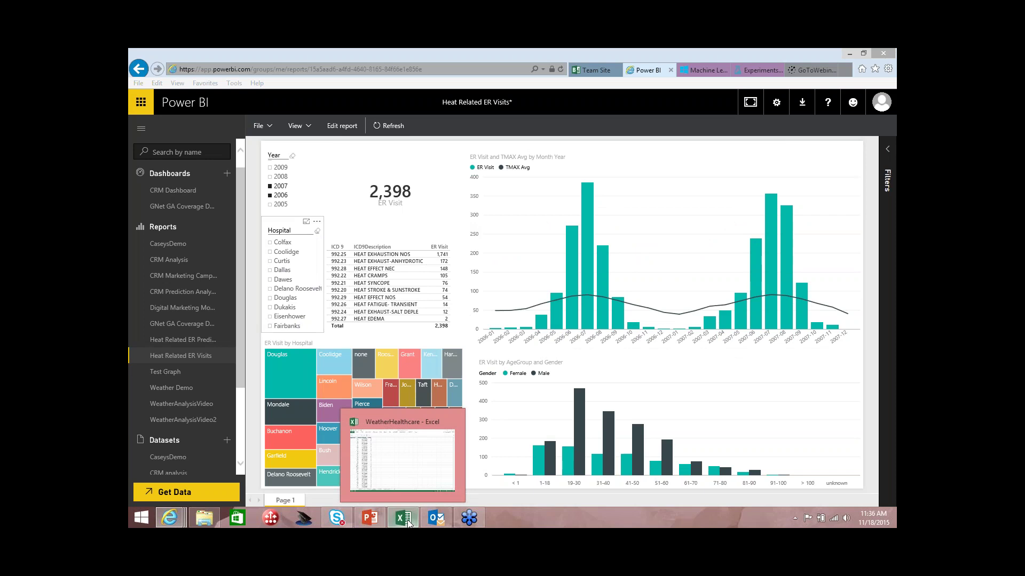
{"action": "left_click", "coordinate": [409, 523]}
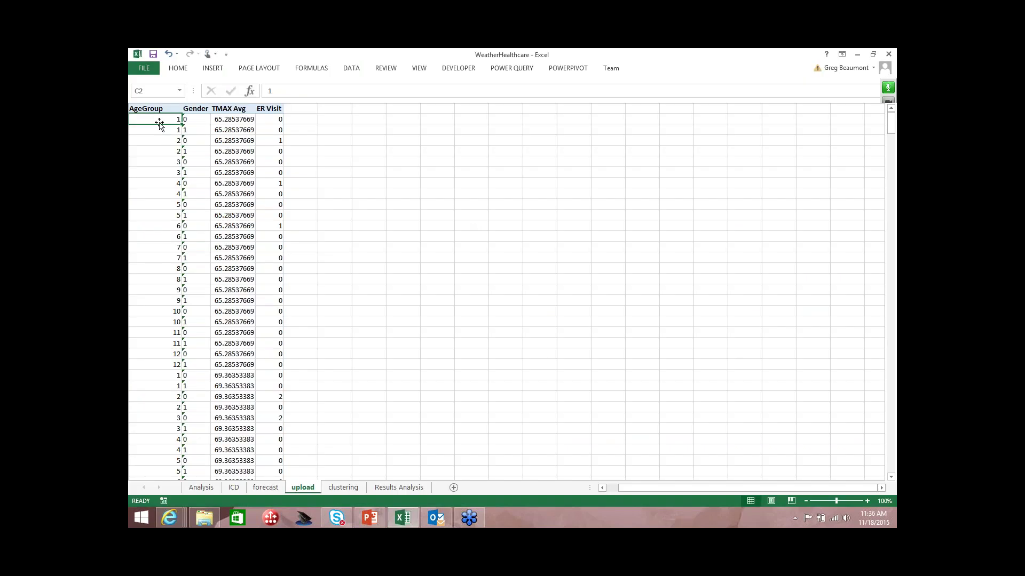
Examine the AgeGroup, Gender and TMAX Avg values in the first rows of the upload sheet.
{"action": "key", "text": "Right"}
{"action": "key", "text": "Right"}
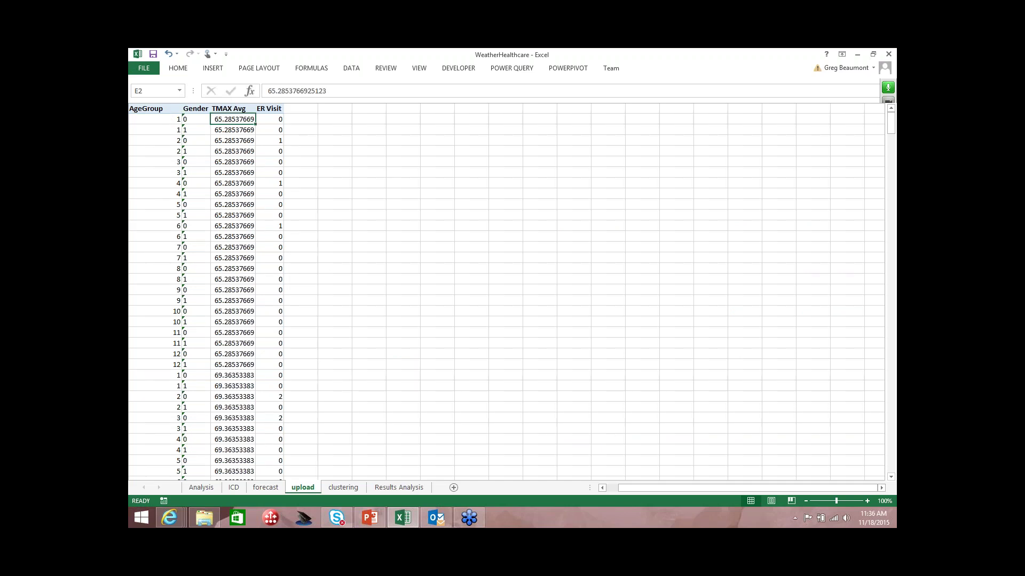
{"action": "key", "text": "Left"}
{"action": "key", "text": "Left"}
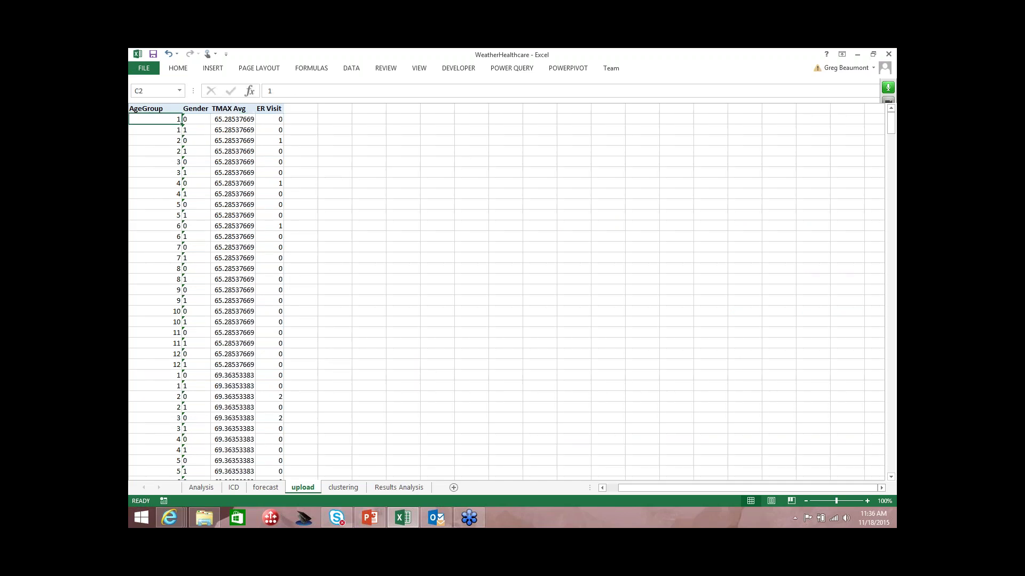
{"action": "key", "text": "Down"}
{"action": "key", "text": "Down"}
{"action": "key", "text": "Down"}
{"action": "key", "text": "Down"}
{"action": "key", "text": "Up"}
{"action": "key", "text": "Up"}
{"action": "key", "text": "Up"}
{"action": "key", "text": "Up"}
{"action": "key", "text": "Down"}
{"action": "key", "text": "Down"}
{"action": "key", "text": "Up"}
{"action": "key", "text": "Up"}
Look through the Gender column down to row 196 of the upload sheet and inspect that row's TMAX Avg, ER Visit and AgeGroup values.
{"action": "key", "text": "Right"}
{"action": "key", "text": "Down"}
{"action": "key", "text": "Down"}
{"action": "key", "text": "Down"}
{"action": "key", "text": "Down"}
{"action": "key", "text": "Down"}
{"action": "key", "text": "Down"}
{"action": "key", "text": "Down"}
{"action": "key", "text": "Down"}
{"action": "key", "text": "Page_Down"}
{"action": "key", "text": "Page_Down"}
{"action": "key", "text": "Page_Down"}
{"action": "key", "text": "Page_Down"}
{"action": "key", "text": "Page_Down"}
{"action": "key", "text": "Page_Down"}
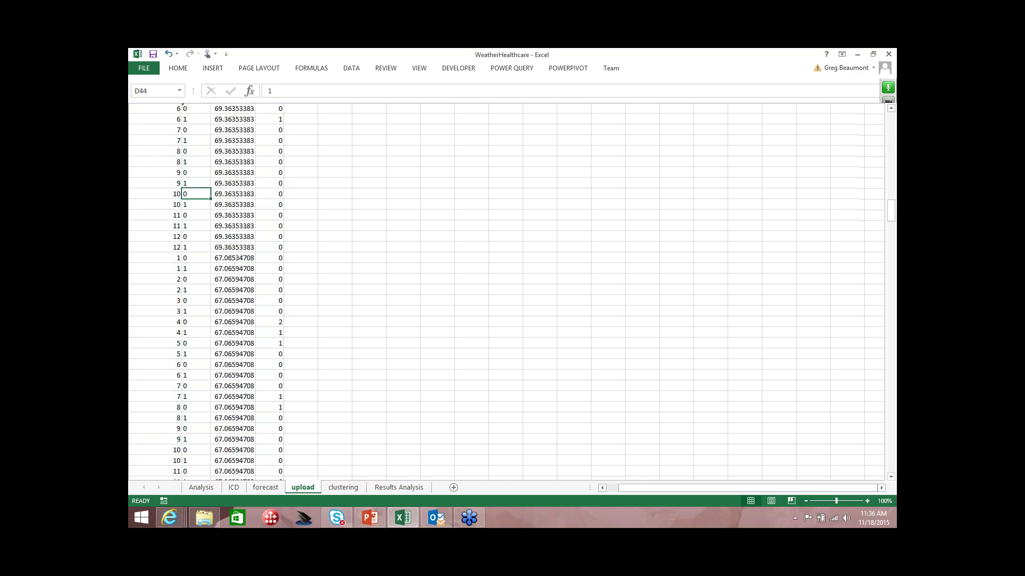
{"action": "key", "text": "Page_Up"}
{"action": "key", "text": "Down"}
{"action": "key", "text": "Down"}
{"action": "key", "text": "Down"}
{"action": "key", "text": "Down"}
{"action": "key", "text": "Down"}
{"action": "key", "text": "Down"}
{"action": "key", "text": "Down"}
{"action": "key", "text": "Down"}
{"action": "key", "text": "Down"}
{"action": "key", "text": "Down"}
{"action": "key", "text": "Down"}
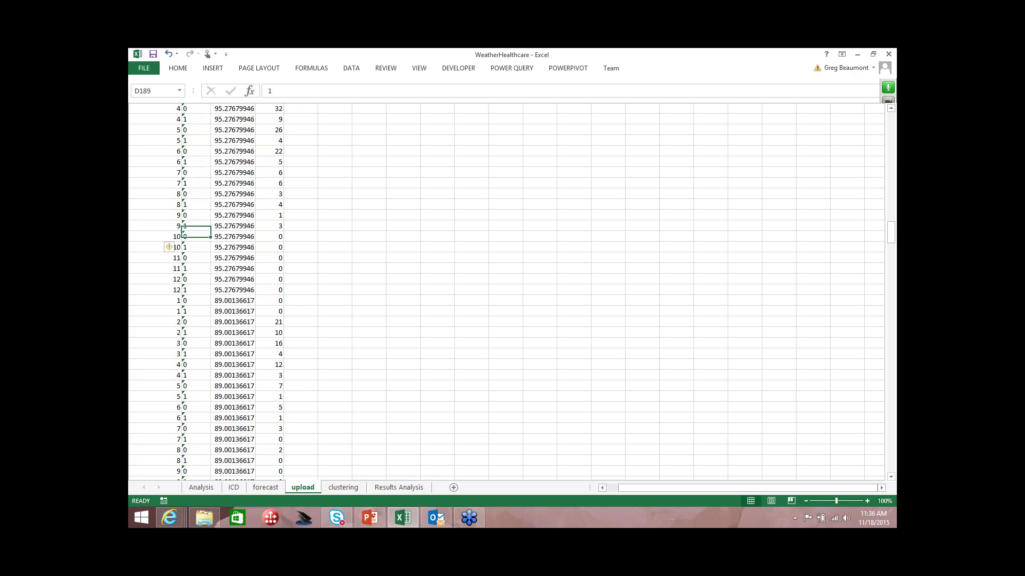
{"action": "key", "text": "Right"}
{"action": "key", "text": "Right"}
{"action": "key", "text": "Left"}
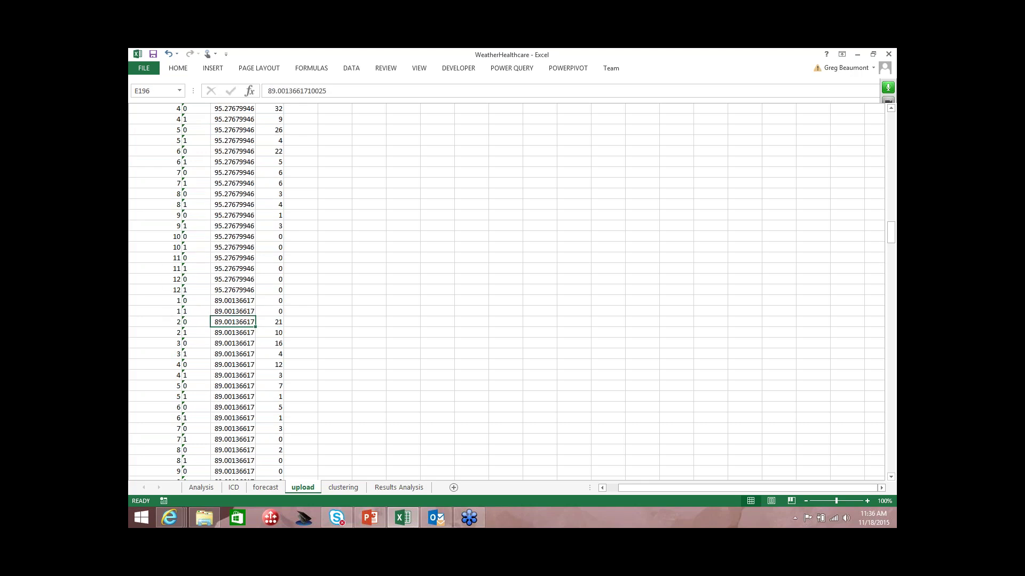
{"action": "left_click", "coordinate": [156, 322]}
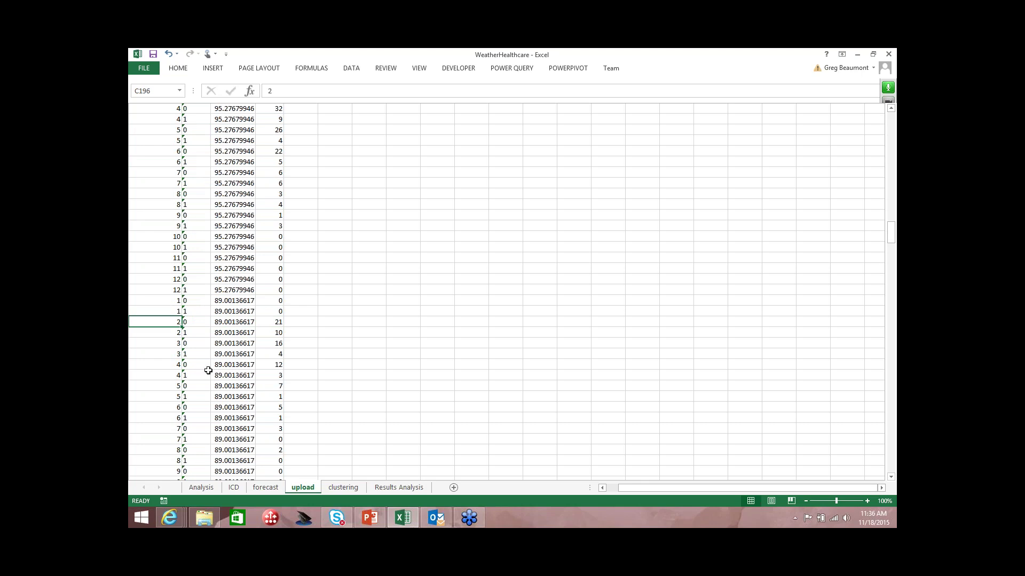
Switch to Azure Machine Learning Studio in the browser and open the HealthcareWeather experiment.
{"action": "mouse_move", "coordinate": [172, 524]}
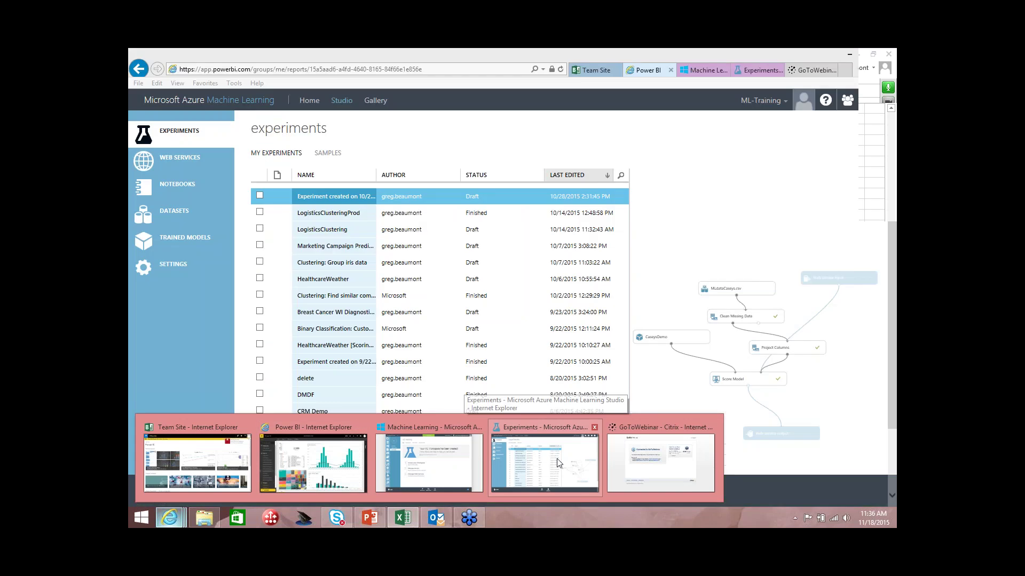
{"action": "left_click", "coordinate": [559, 463]}
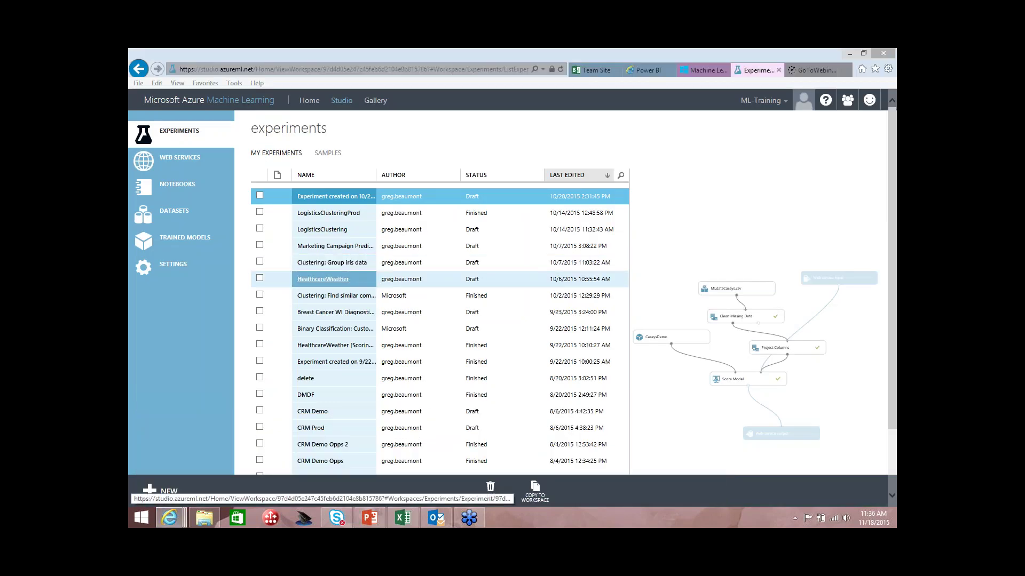
{"action": "left_click", "coordinate": [344, 279]}
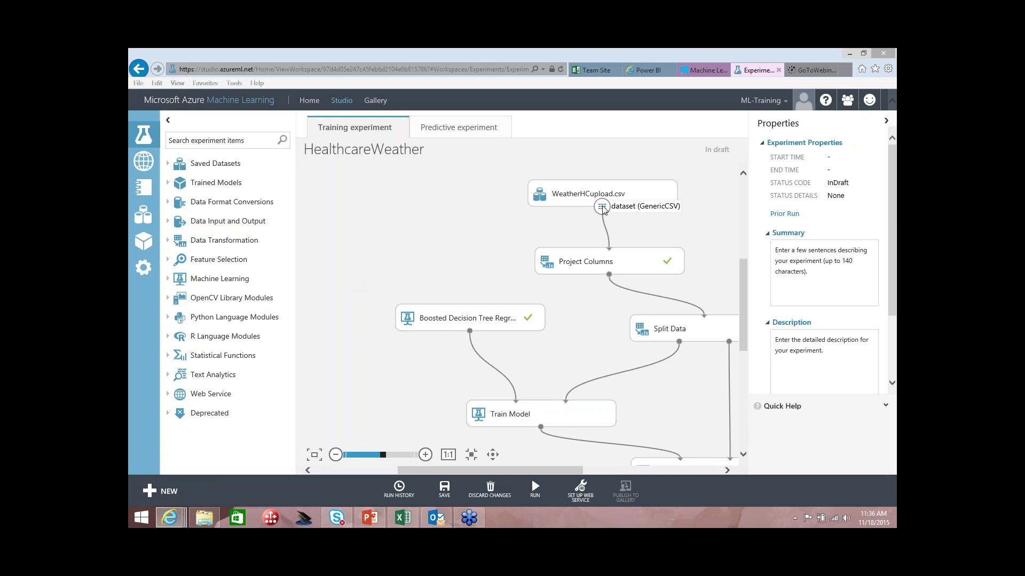
Inspect the data source options of a temporary Reader module on the canvas and delete the module.
{"action": "left_click", "coordinate": [169, 220]}
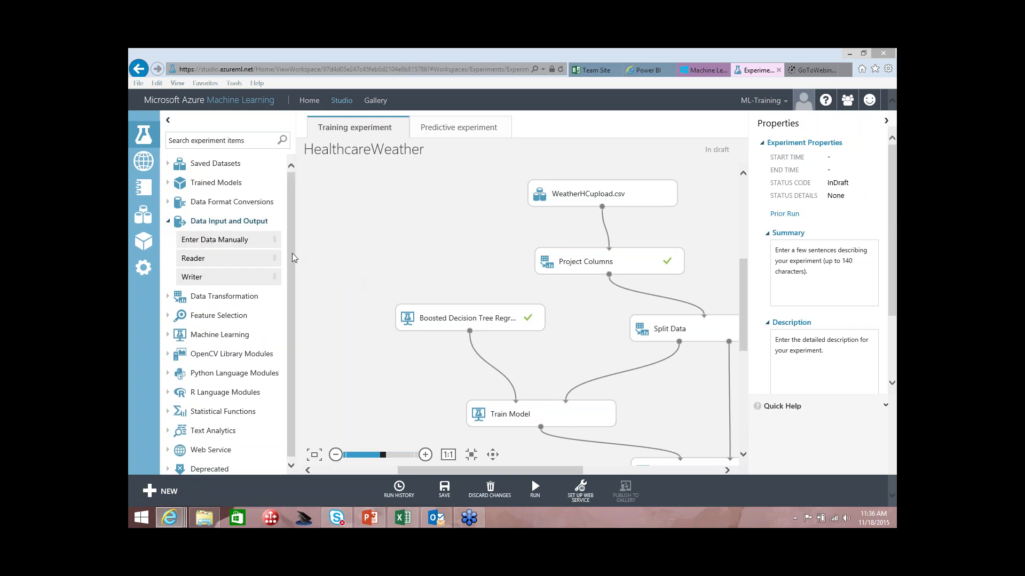
{"action": "left_click_drag", "start_coordinate": [193, 258], "coordinate": [384, 230]}
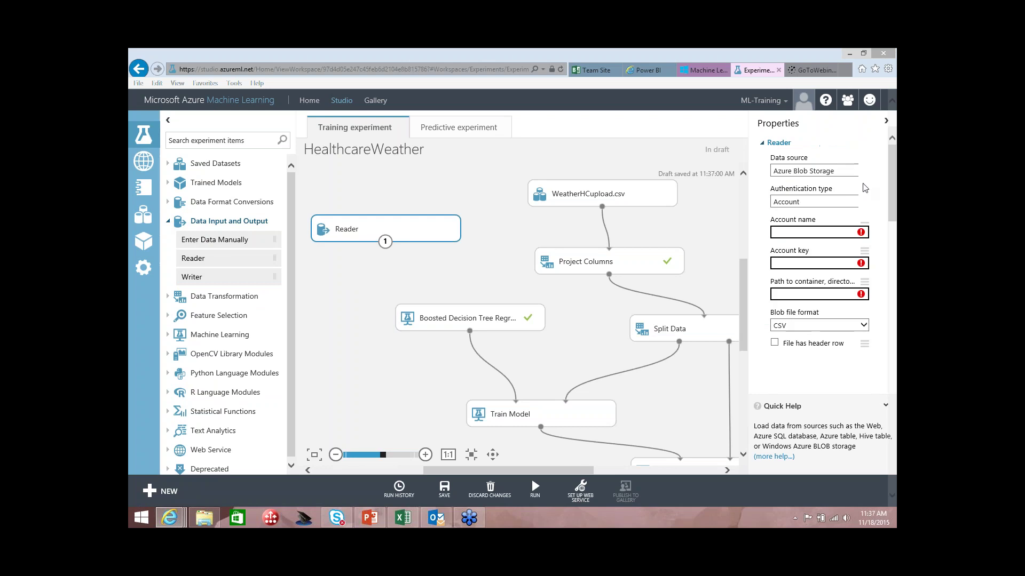
{"action": "left_click", "coordinate": [860, 171]}
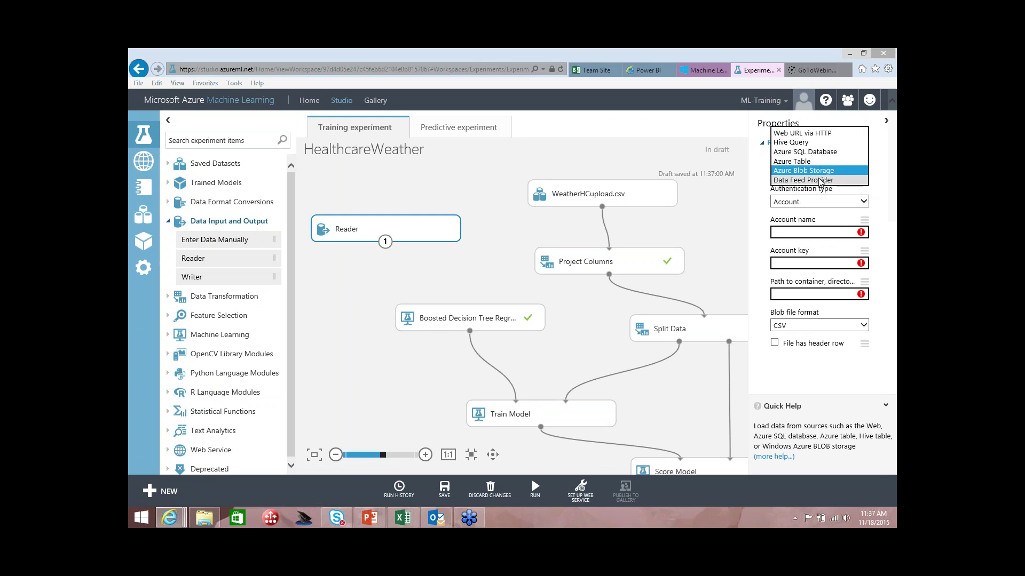
{"action": "left_click", "coordinate": [485, 216]}
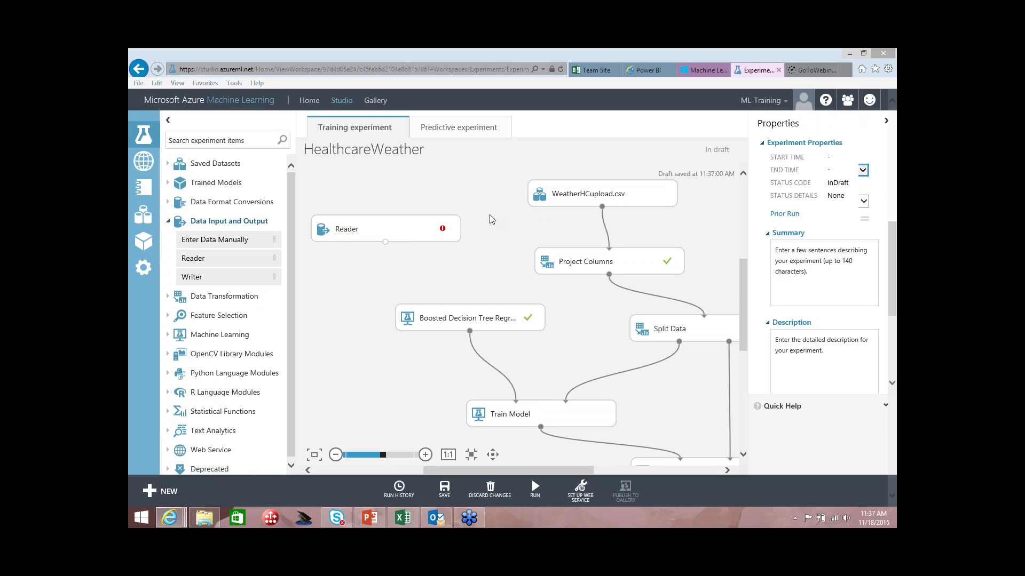
{"action": "left_click", "coordinate": [406, 239]}
{"action": "key", "text": "Delete"}
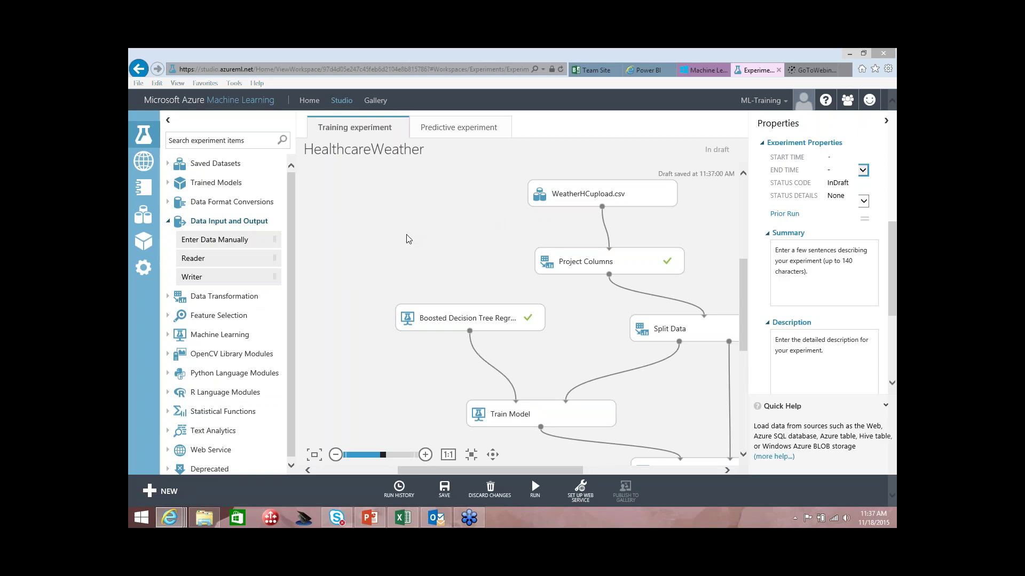
Visualize the output of the WeatherHCupload.csv dataset and look over its rows and columns.
{"action": "right_click", "coordinate": [602, 208]}
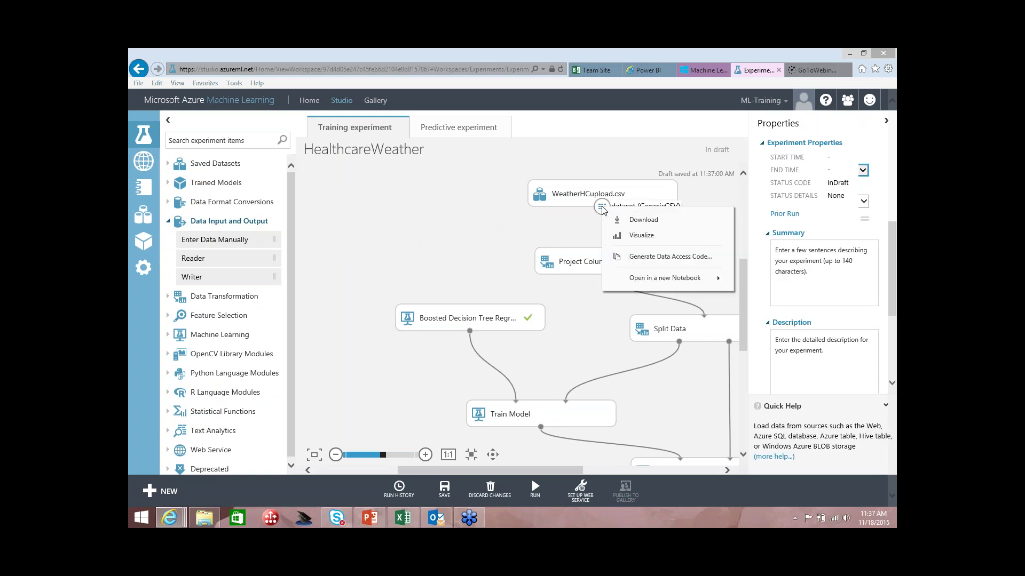
{"action": "left_click", "coordinate": [633, 235]}
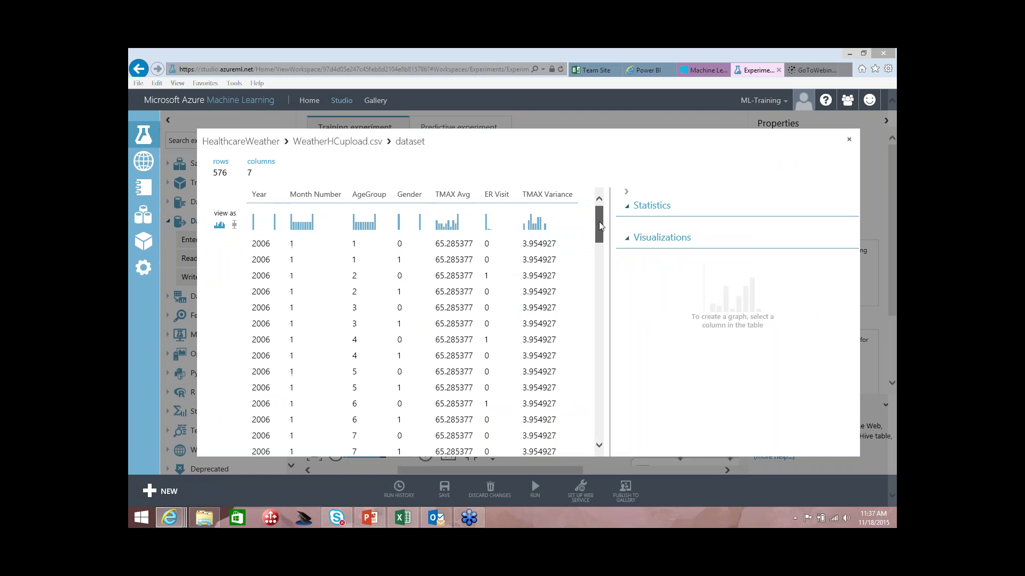
{"action": "left_click_drag", "start_coordinate": [600, 226], "coordinate": [598, 207]}
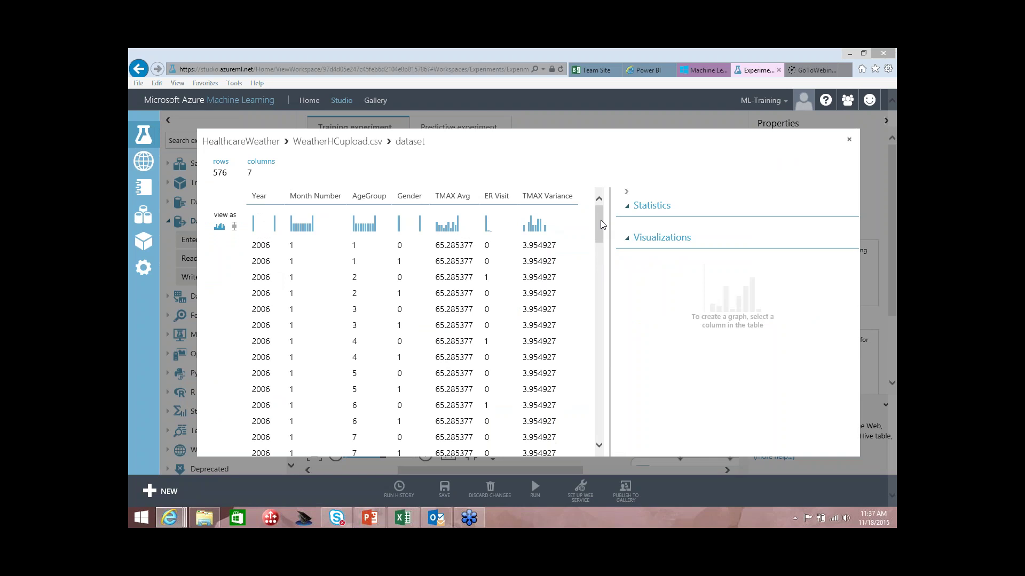
{"action": "left_click_drag", "start_coordinate": [602, 224], "coordinate": [647, 153]}
Examine the AgeGroup statistics and histogram, compare with the Gender histogram, and close the dataset visualization.
{"action": "left_click", "coordinate": [371, 196]}
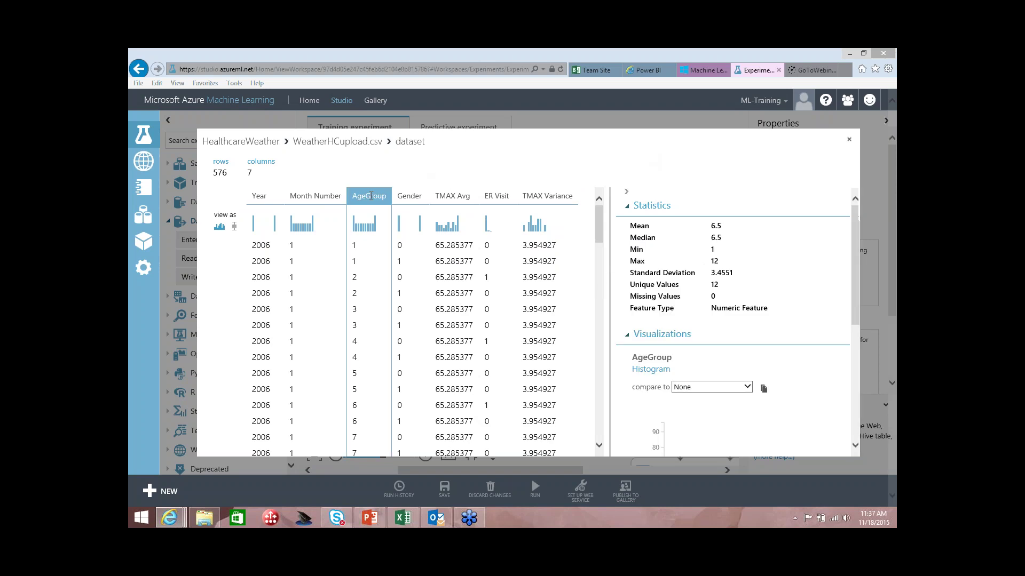
{"action": "left_click_drag", "start_coordinate": [852, 278], "coordinate": [860, 379]}
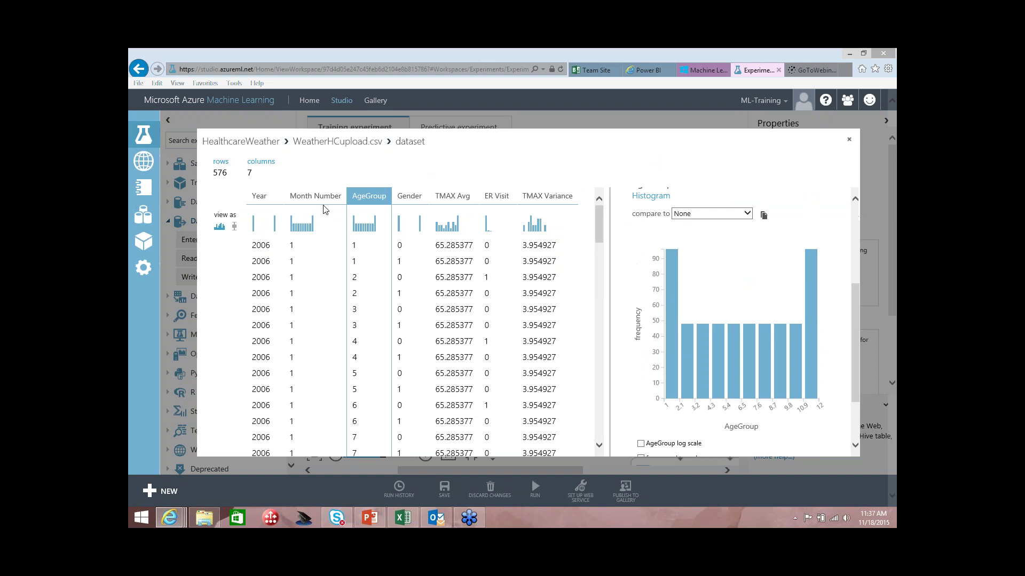
{"action": "left_click", "coordinate": [407, 196]}
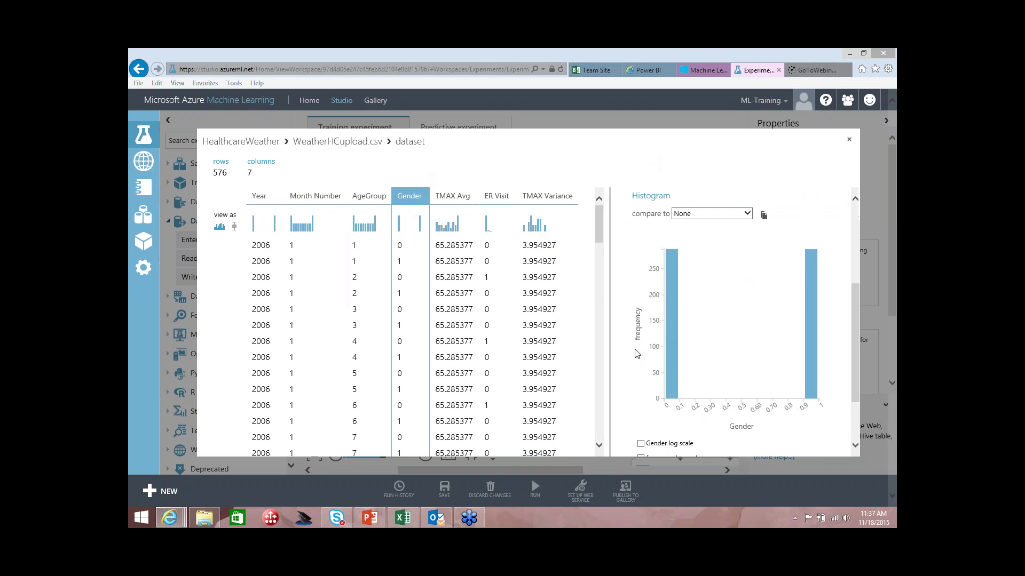
{"action": "mouse_move", "coordinate": [773, 318]}
{"action": "left_click", "coordinate": [849, 140]}
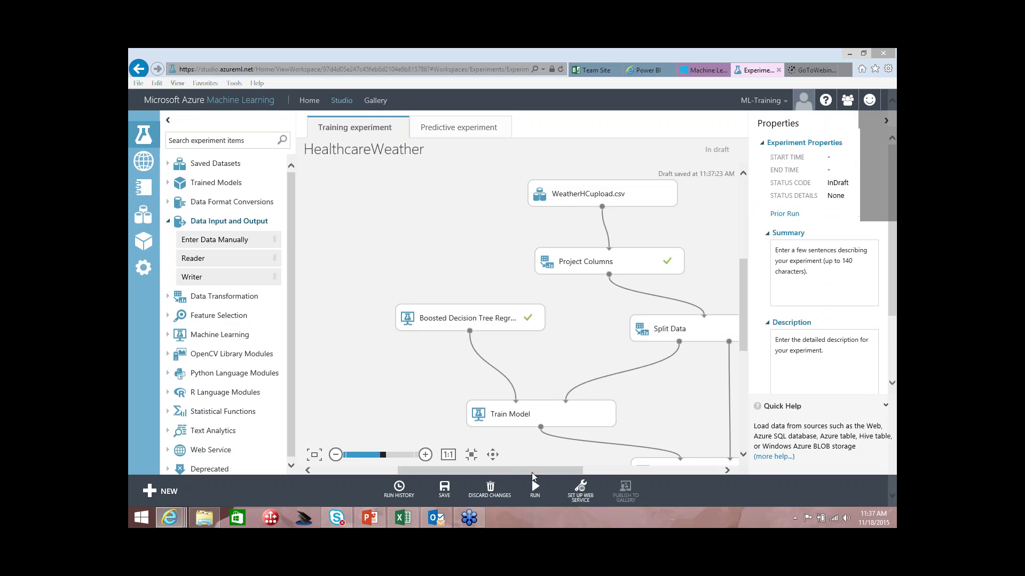
Review the training workflow down to Score Model and look through the Evaluate modules under Machine Learning.
{"action": "left_click_drag", "start_coordinate": [530, 471], "coordinate": [543, 472]}
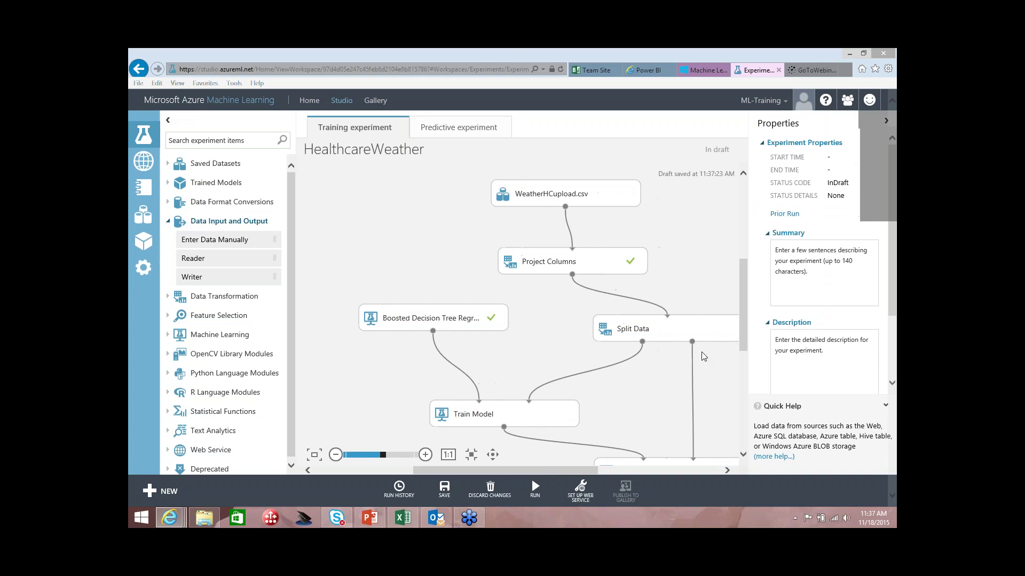
{"action": "left_click_drag", "start_coordinate": [745, 307], "coordinate": [746, 340]}
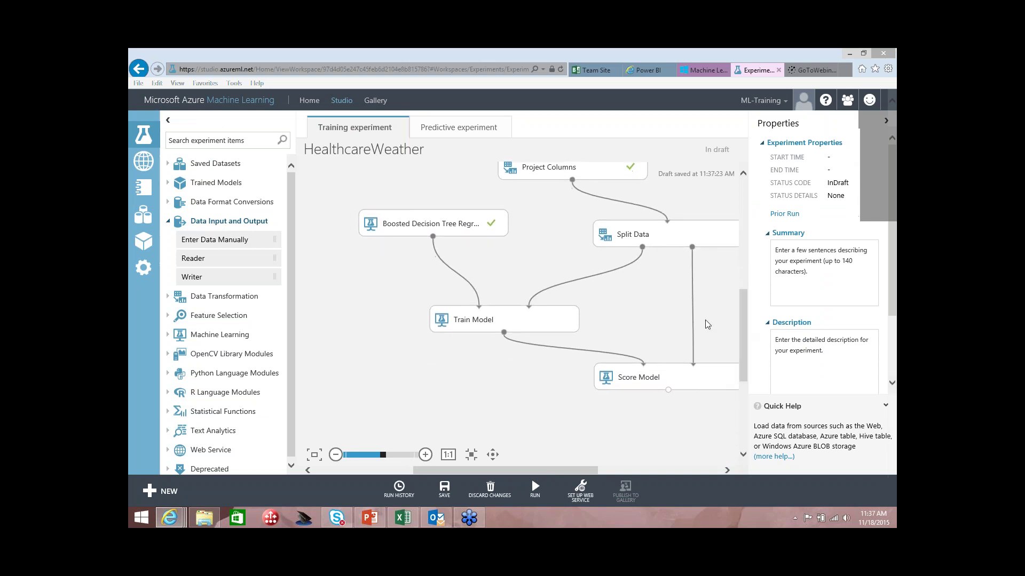
{"action": "left_click", "coordinate": [174, 337]}
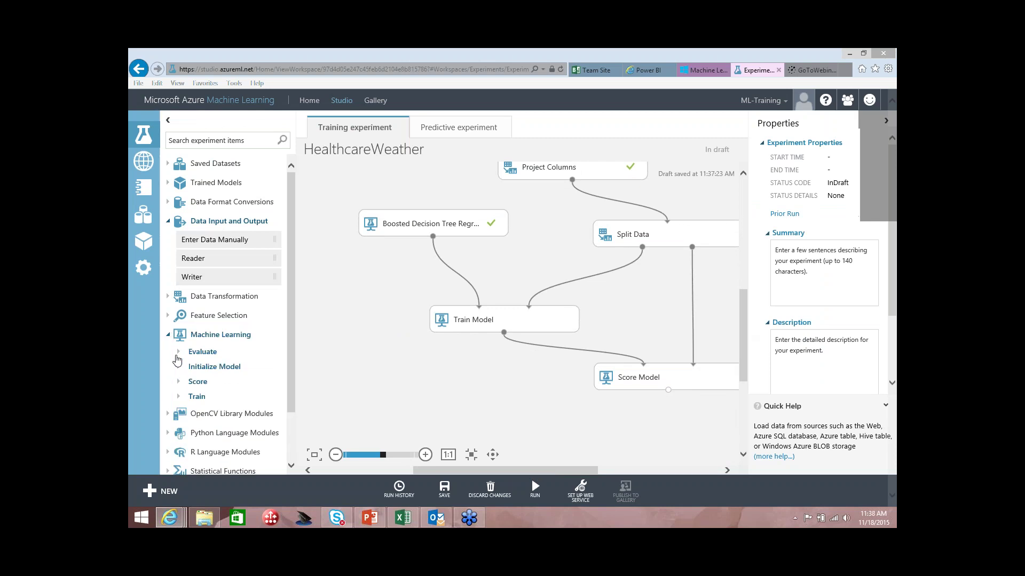
{"action": "left_click", "coordinate": [179, 352]}
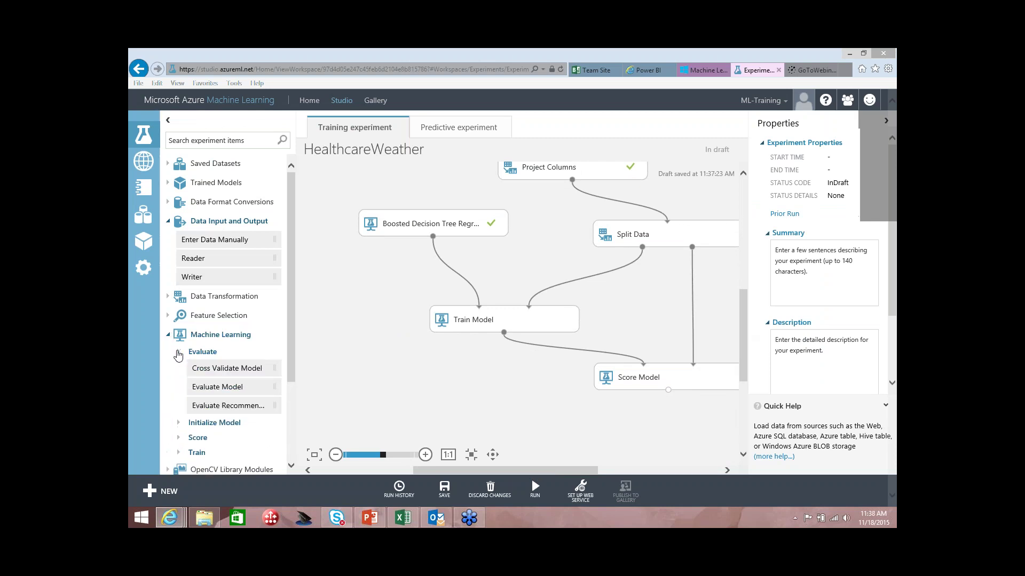
{"action": "left_click", "coordinate": [178, 353]}
Replace the Boosted Decision Tree Regression module with a Linear Regression module connected to Train Model.
{"action": "left_click", "coordinate": [179, 368]}
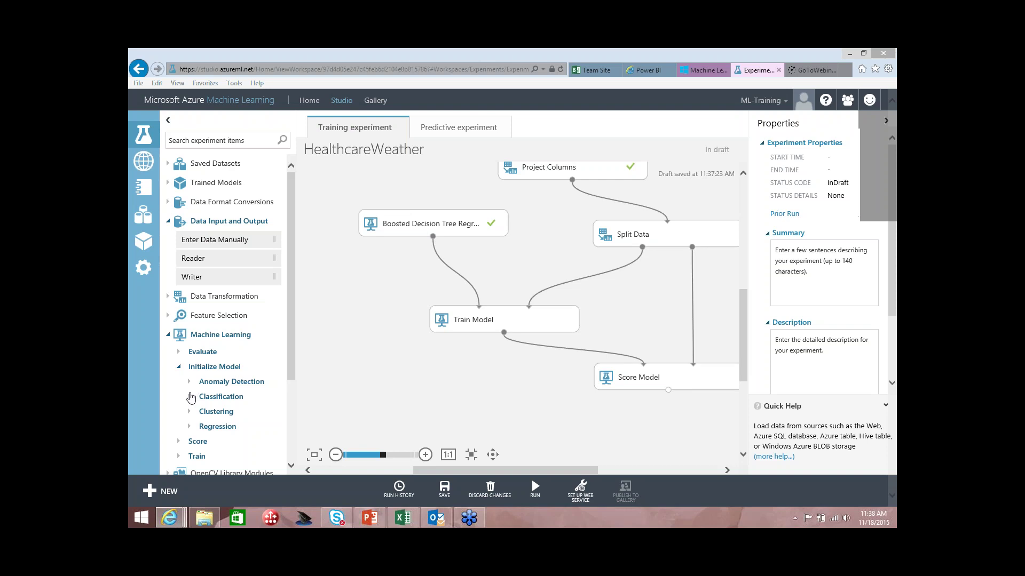
{"action": "left_click", "coordinate": [191, 426]}
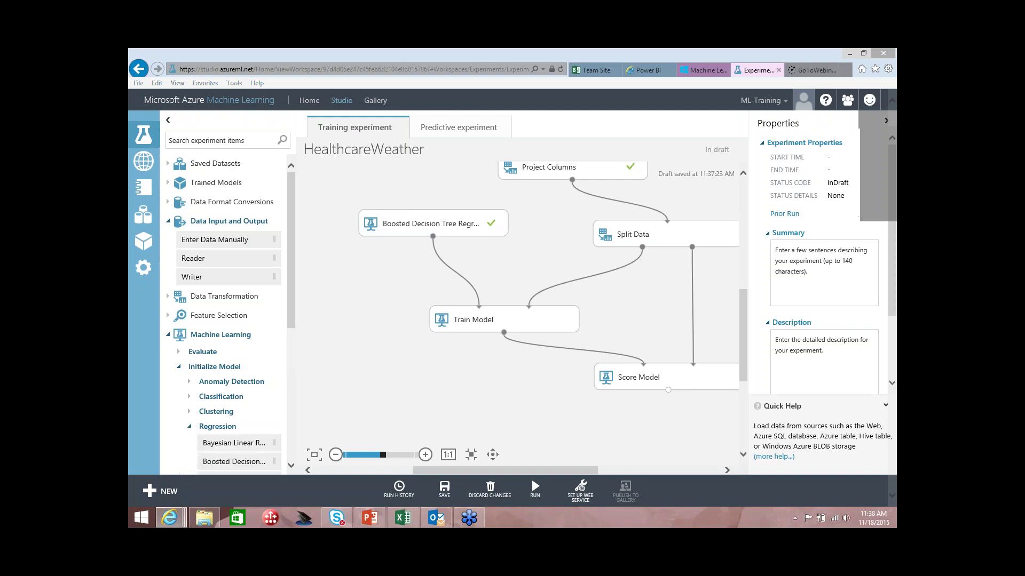
{"action": "scroll", "coordinate": [287, 337], "scroll_direction": "down", "scroll_amount": 5}
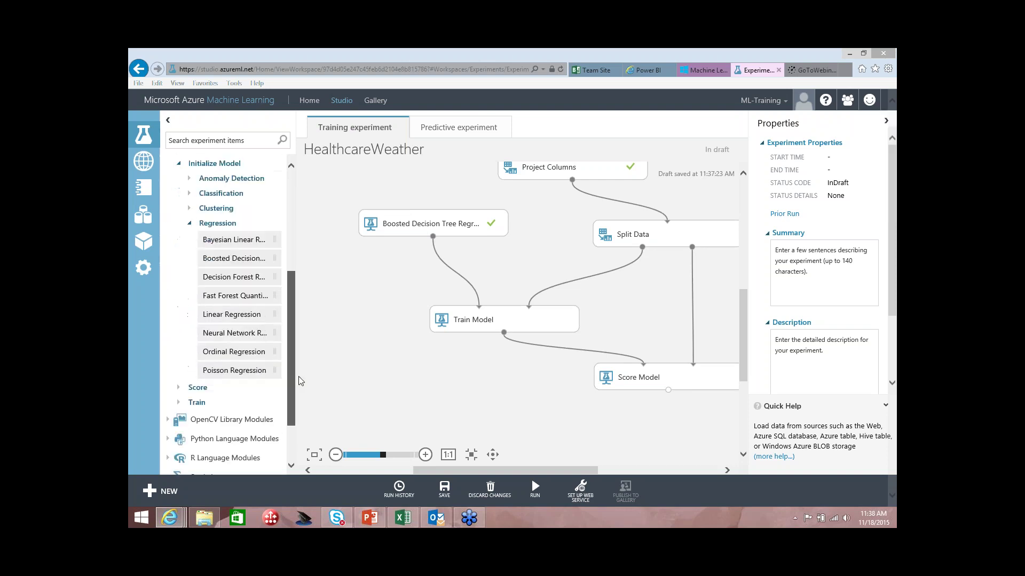
{"action": "left_click", "coordinate": [419, 224]}
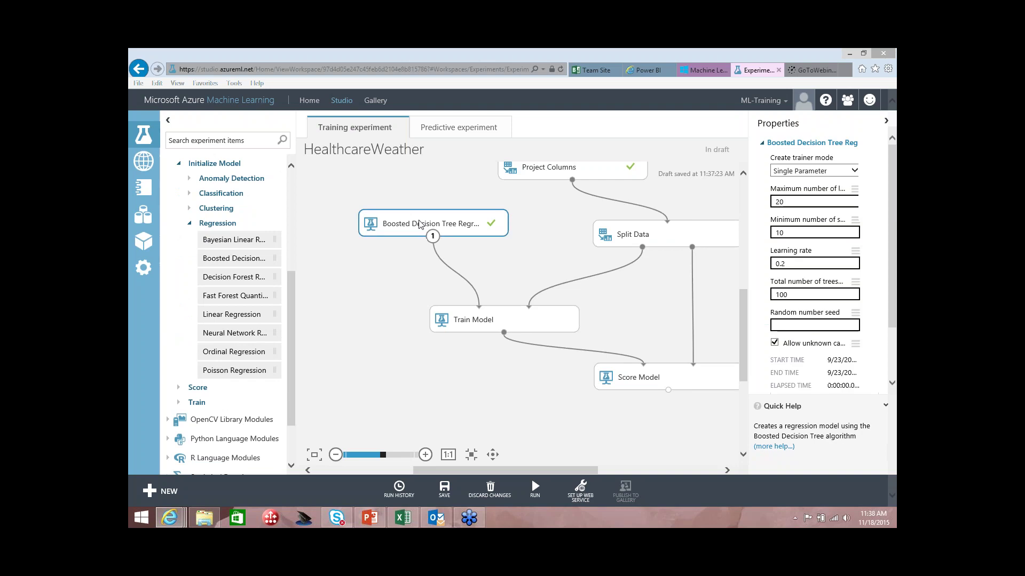
{"action": "key", "text": "Delete"}
{"action": "left_click_drag", "start_coordinate": [224, 316], "coordinate": [480, 308]}
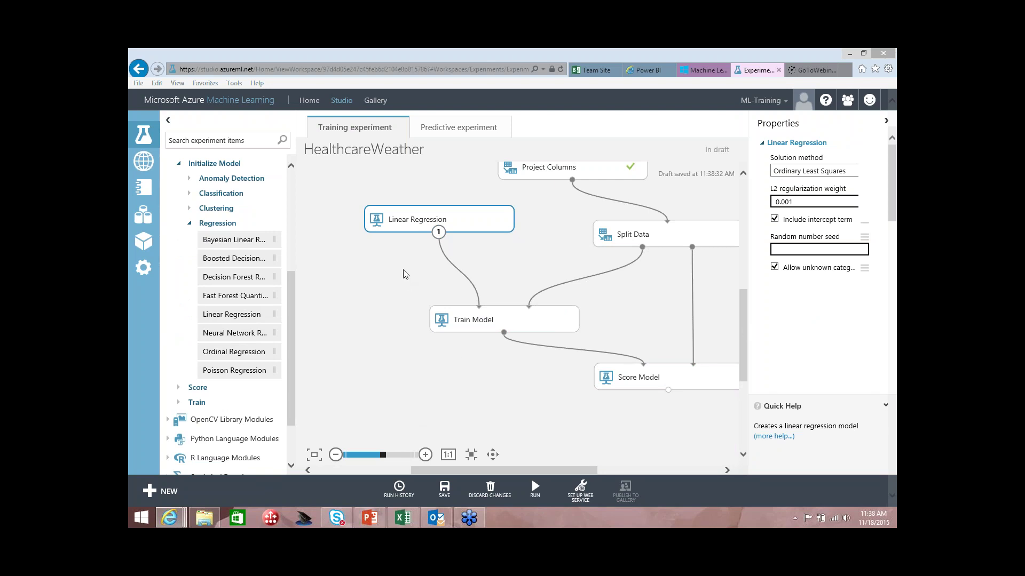
Open the new experiment templates and look over the Microsoft Samples.
{"action": "left_click", "coordinate": [148, 496]}
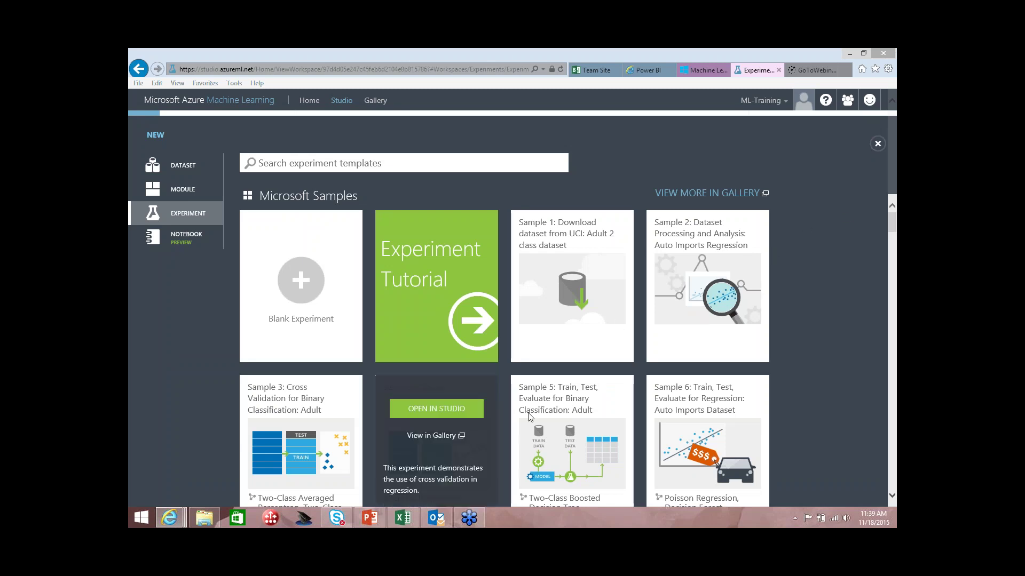
{"action": "mouse_move", "coordinate": [683, 414]}
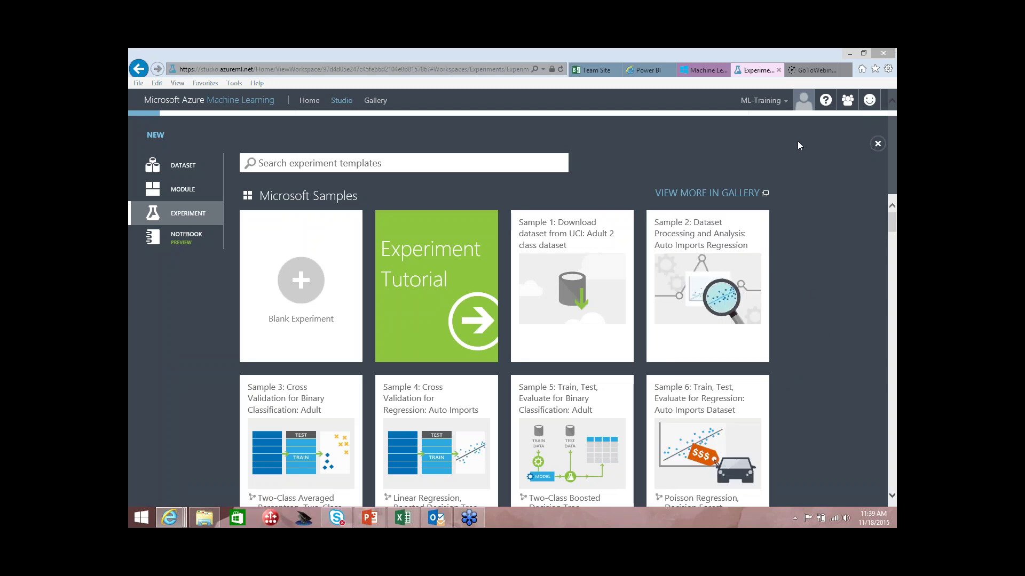
Switch to Power BI, open the Heat Related ER Predictions report, and compare predicted with actual visits by age group.
{"action": "left_click", "coordinate": [137, 76]}
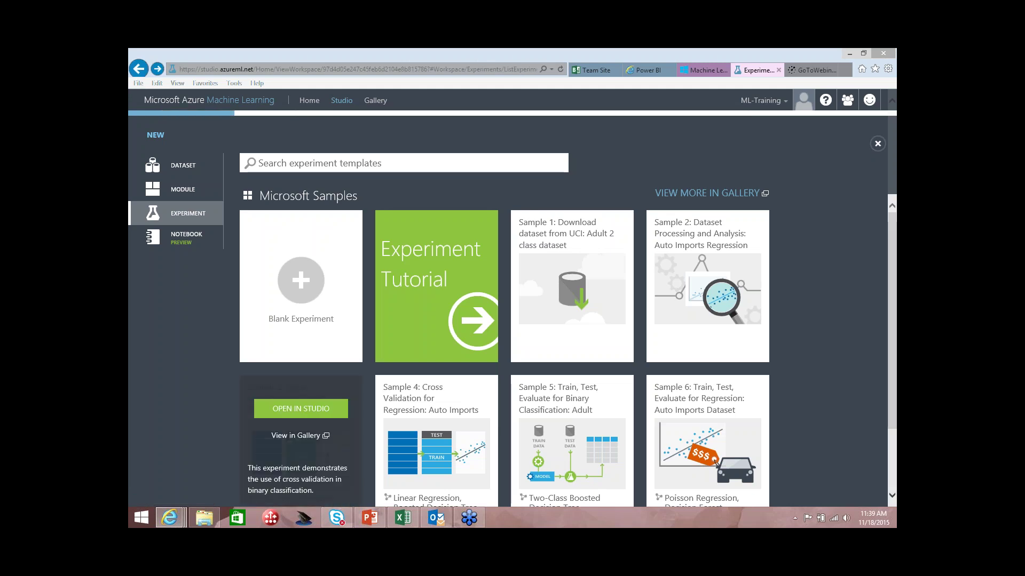
{"action": "mouse_move", "coordinate": [165, 520]}
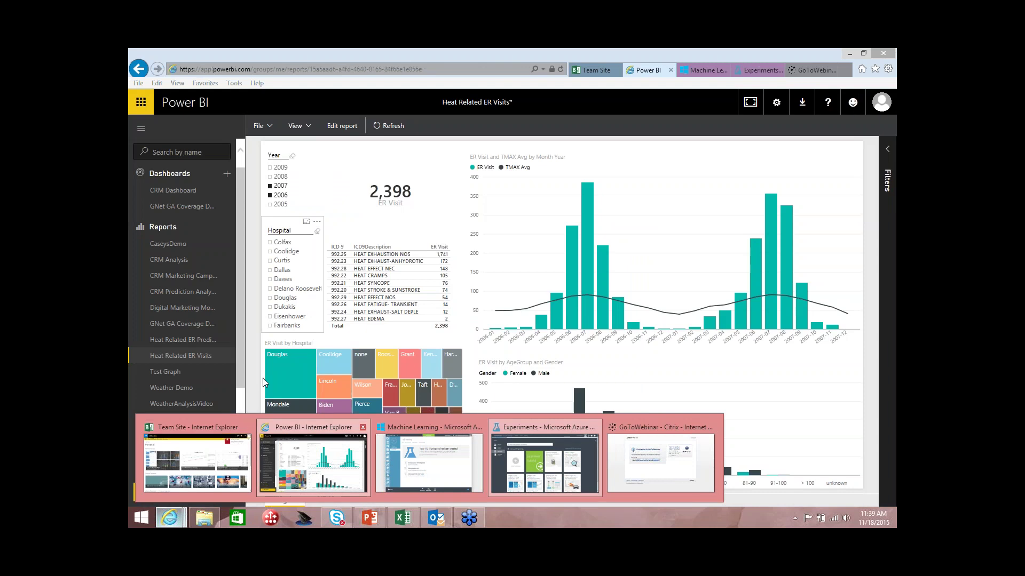
{"action": "left_click", "coordinate": [317, 474]}
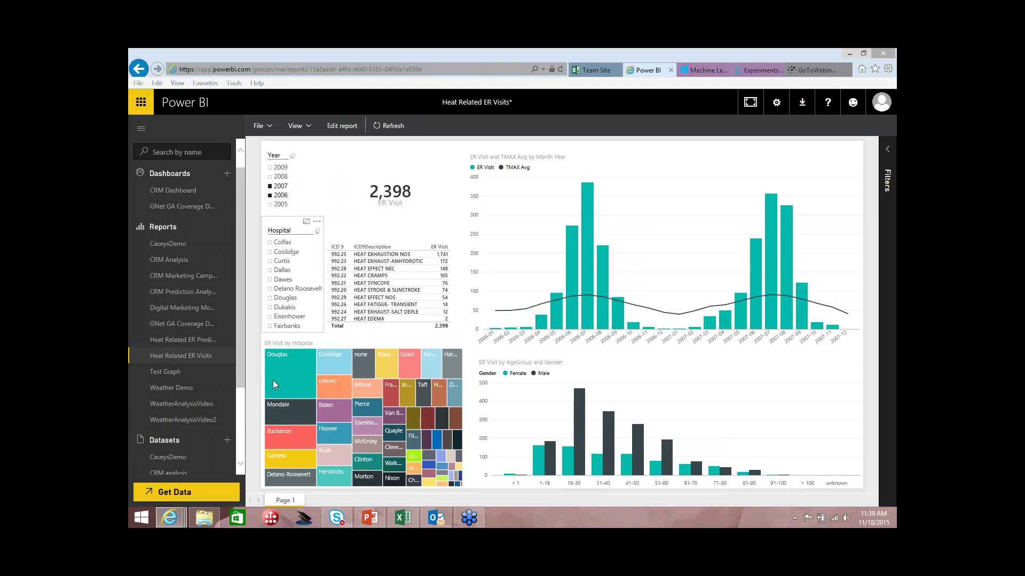
{"action": "left_click", "coordinate": [174, 343]}
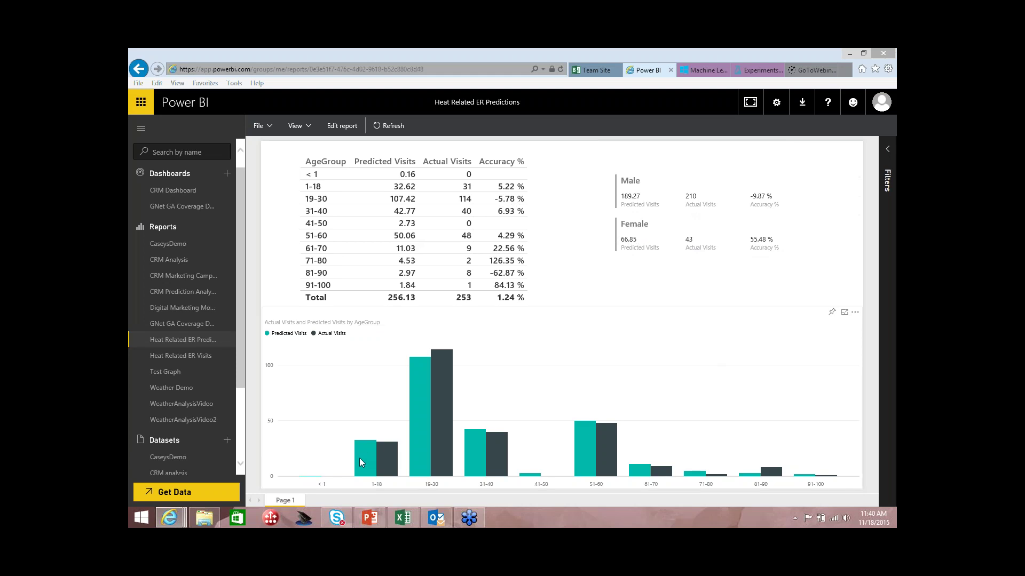
{"action": "mouse_move", "coordinate": [375, 462]}
{"action": "mouse_move", "coordinate": [589, 426]}
Close the WeatherHealthcare workbook in Excel without saving and open HealthcareWeather App from the Weather folder.
{"action": "left_click", "coordinate": [402, 519]}
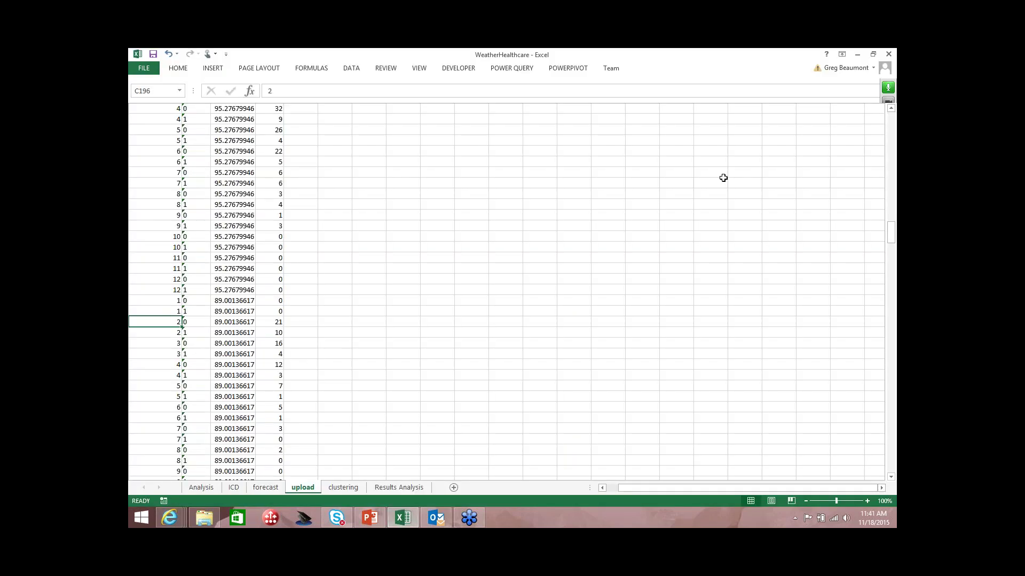
{"action": "left_click", "coordinate": [892, 54]}
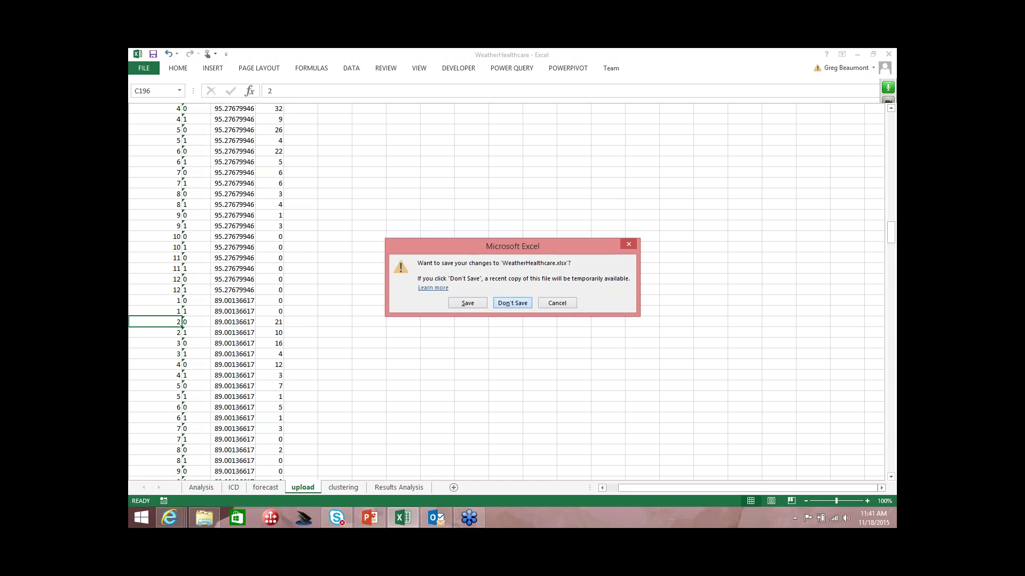
{"action": "left_click", "coordinate": [512, 303]}
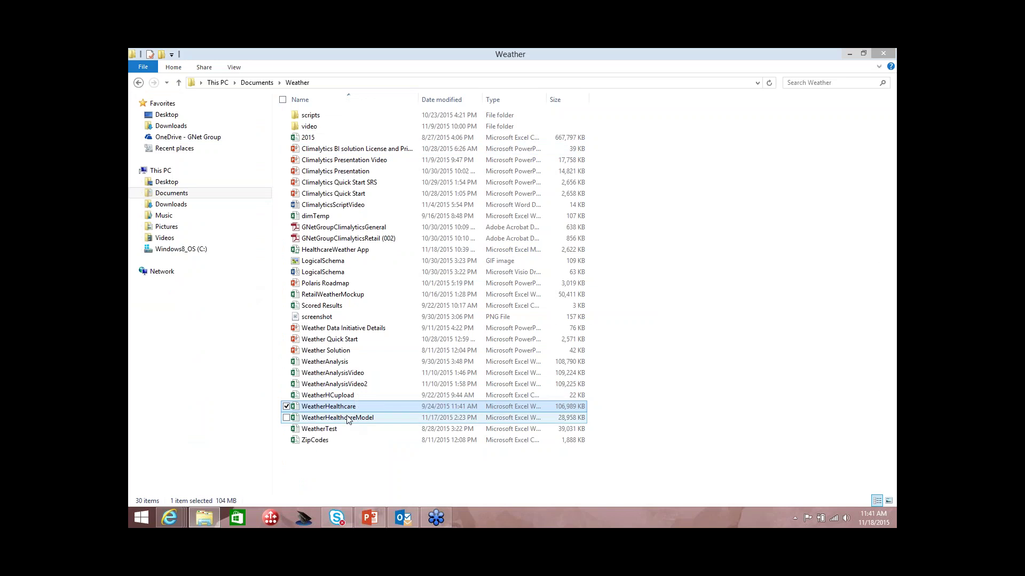
{"action": "left_click", "coordinate": [335, 251]}
{"action": "double_click", "coordinate": [336, 250]}
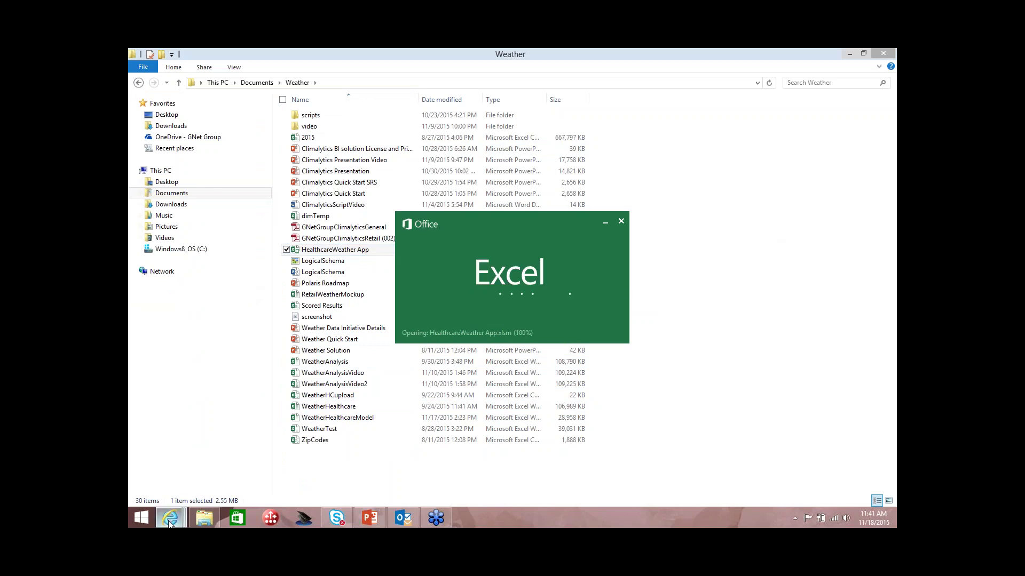
Switch to Azure Machine Learning Studio, leave the experiment templates, and open the HealthcareWeather [Scoring Exp.] web service's dashboard.
{"action": "mouse_move", "coordinate": [169, 518]}
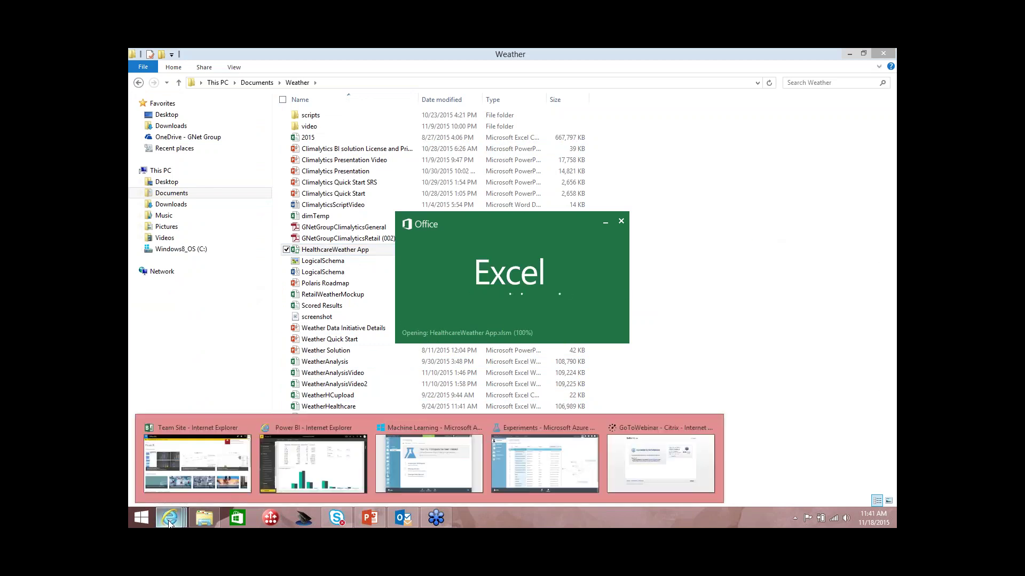
{"action": "left_click", "coordinate": [509, 468]}
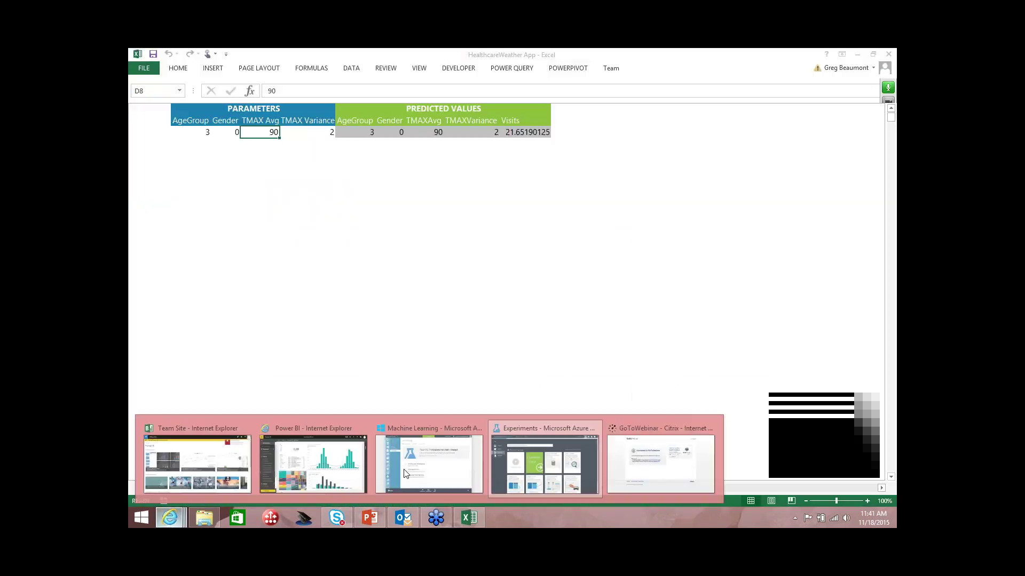
{"action": "key", "text": "alt+Tab"}
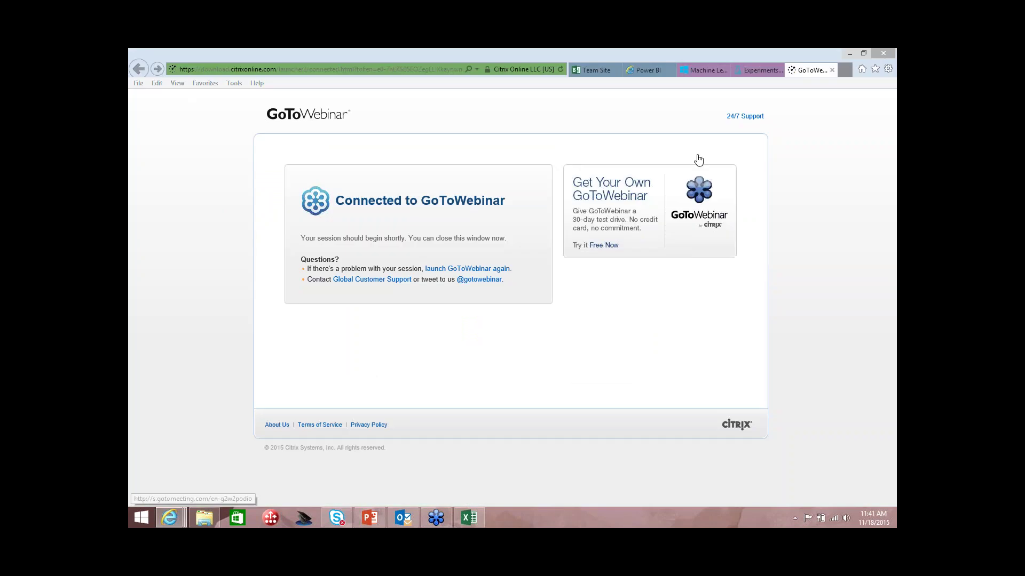
{"action": "left_click", "coordinate": [761, 75]}
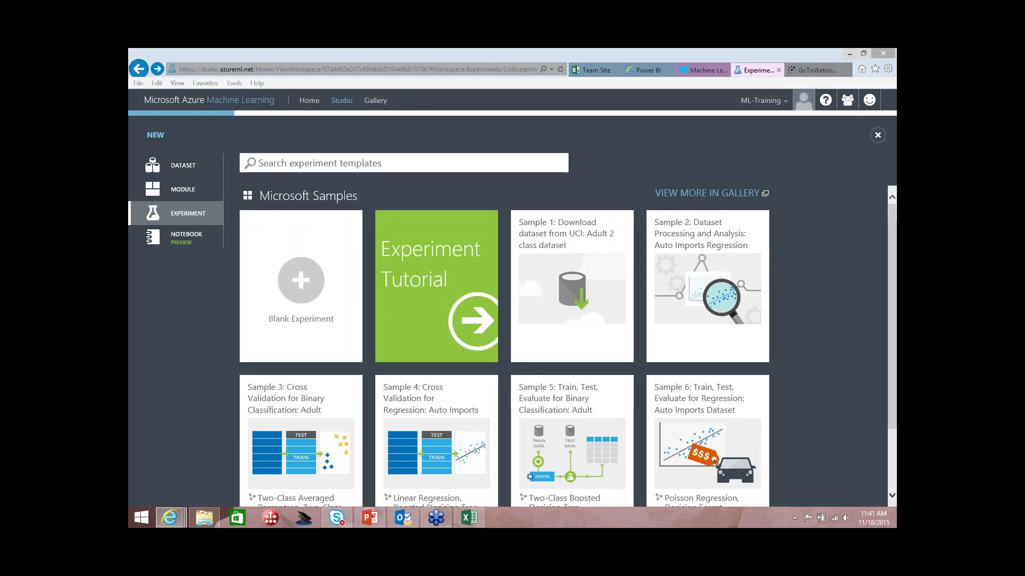
{"action": "key", "text": "Escape"}
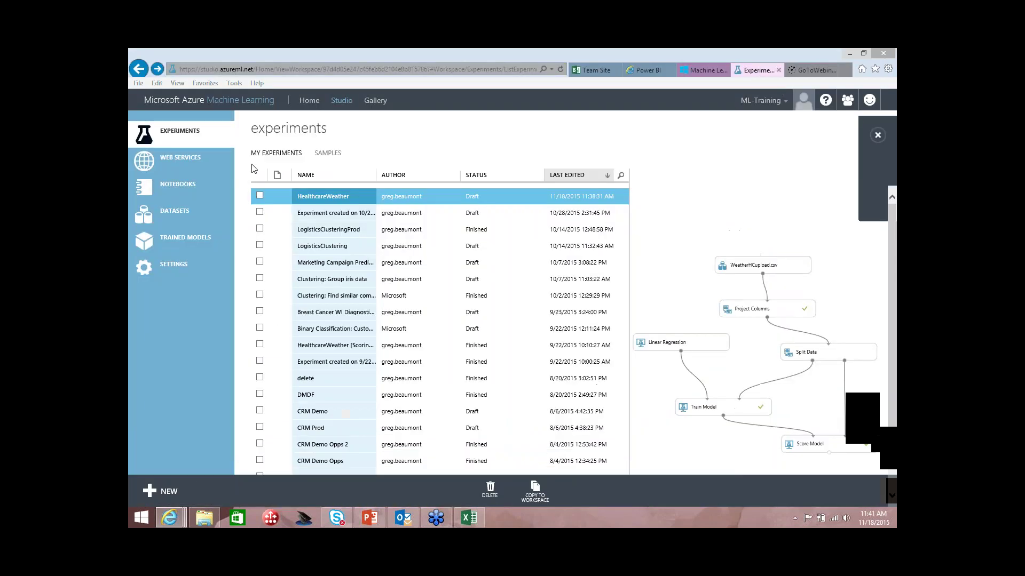
{"action": "left_click", "coordinate": [178, 165]}
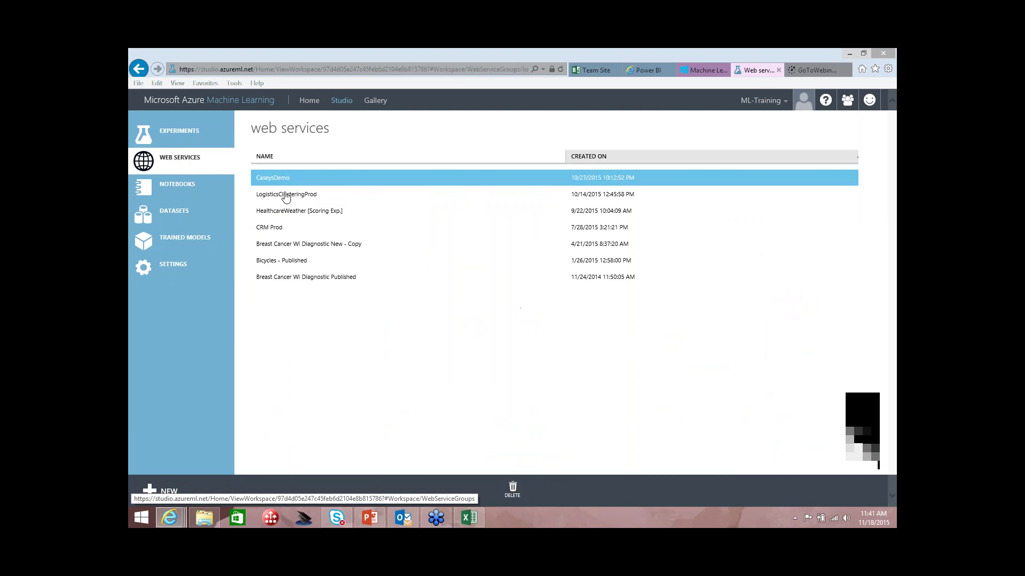
{"action": "left_click", "coordinate": [345, 214]}
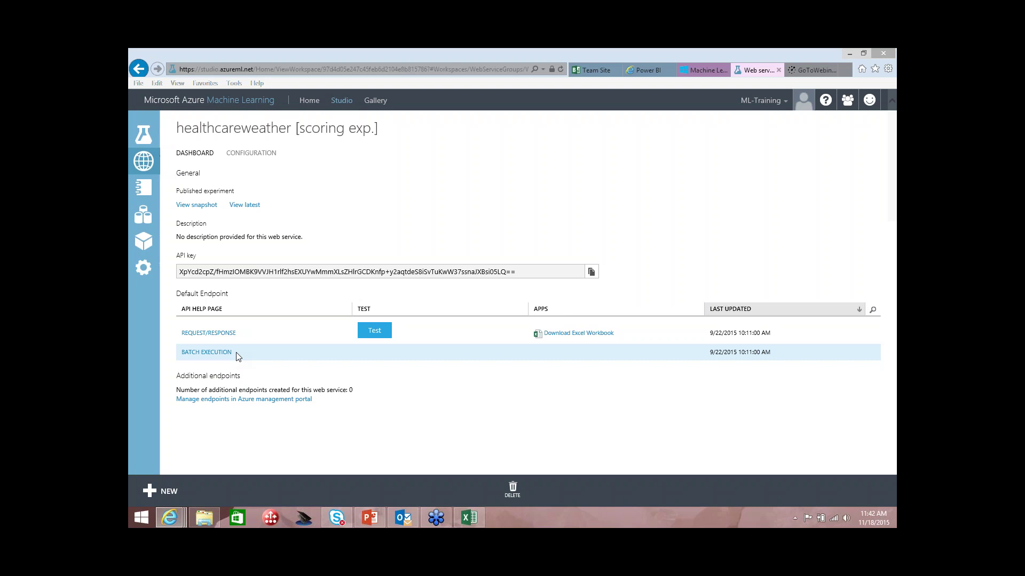
Switch to the HealthcareWeather App workbook in Excel, set the TMAX Avg parameter to 105, and check the predicted Visits.
{"action": "left_click", "coordinate": [474, 520]}
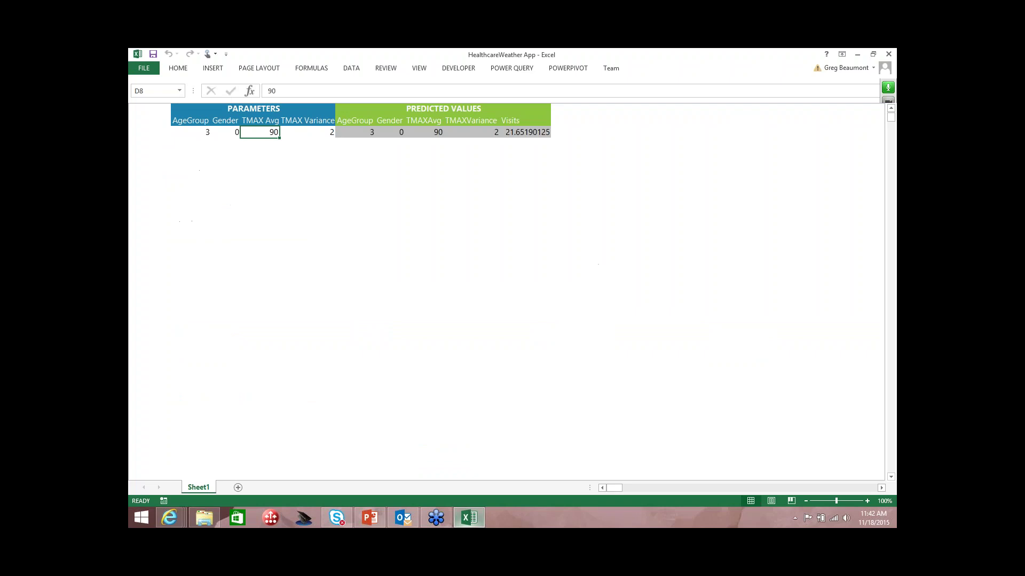
{"action": "left_click", "coordinate": [209, 130]}
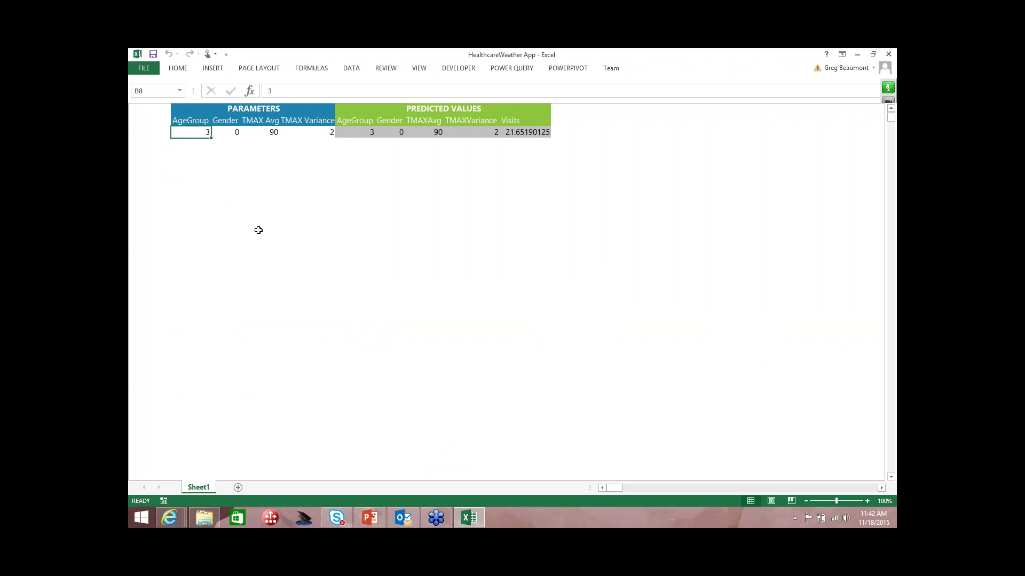
{"action": "key", "text": "Right"}
{"action": "key", "text": "Right"}
{"action": "key", "text": "Left"}
{"action": "key", "text": "Right"}
{"action": "key", "text": "Left"}
{"action": "key", "text": "Right"}
{"action": "type", "text": "105"}
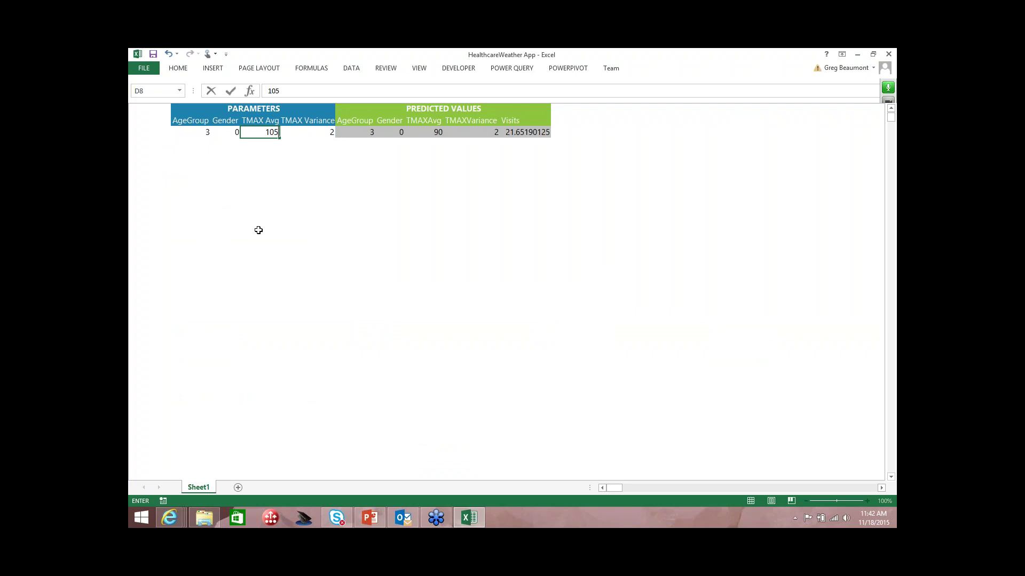
{"action": "key", "text": "Right"}
{"action": "key", "text": "Right"}
{"action": "key", "text": "Right"}
{"action": "key", "text": "Right"}
{"action": "key", "text": "Right"}
{"action": "key", "text": "Right"}
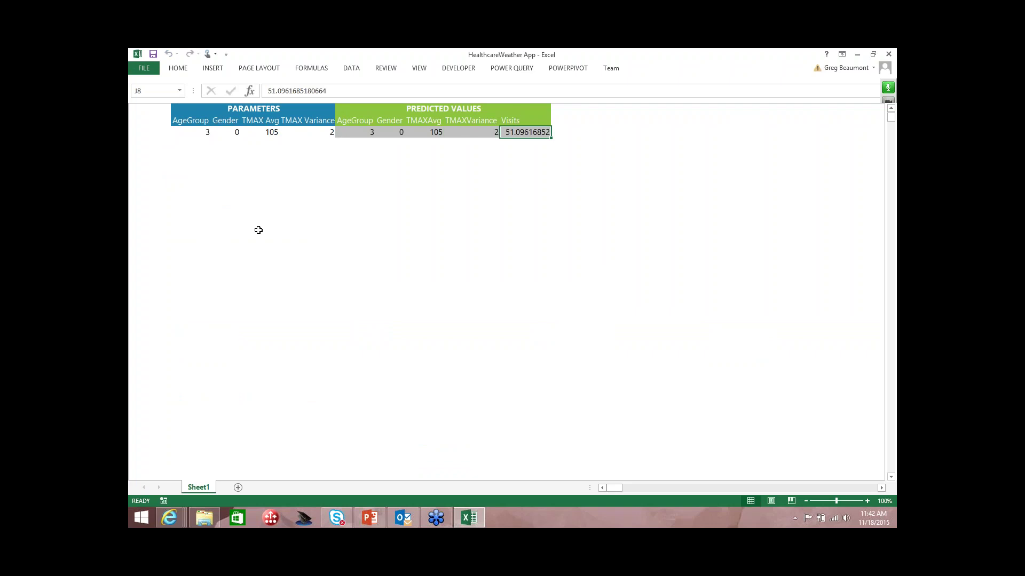
Review the predicted values, then set the TMAX Avg parameter to 90 to recalculate the prediction.
{"action": "key", "text": "Left"}
{"action": "key", "text": "Left"}
{"action": "key", "text": "Left"}
{"action": "key", "text": "Left"}
{"action": "key", "text": "Right"}
{"action": "key", "text": "Right"}
{"action": "key", "text": "Right"}
{"action": "key", "text": "Right"}
{"action": "key", "text": "Left"}
{"action": "key", "text": "Left"}
{"action": "key", "text": "Left"}
{"action": "key", "text": "Left"}
{"action": "key", "text": "Left"}
{"action": "key", "text": "Left"}
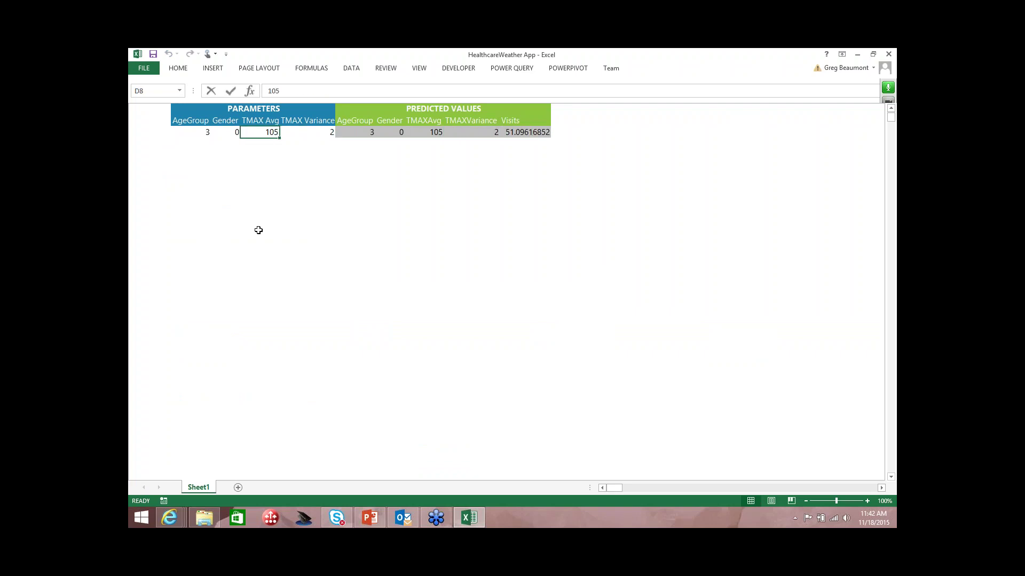
{"action": "type", "text": "90"}
{"action": "key", "text": "Right"}
{"action": "key", "text": "Right"}
{"action": "key", "text": "Right"}
{"action": "key", "text": "Right"}
{"action": "key", "text": "Right"}
{"action": "key", "text": "Right"}
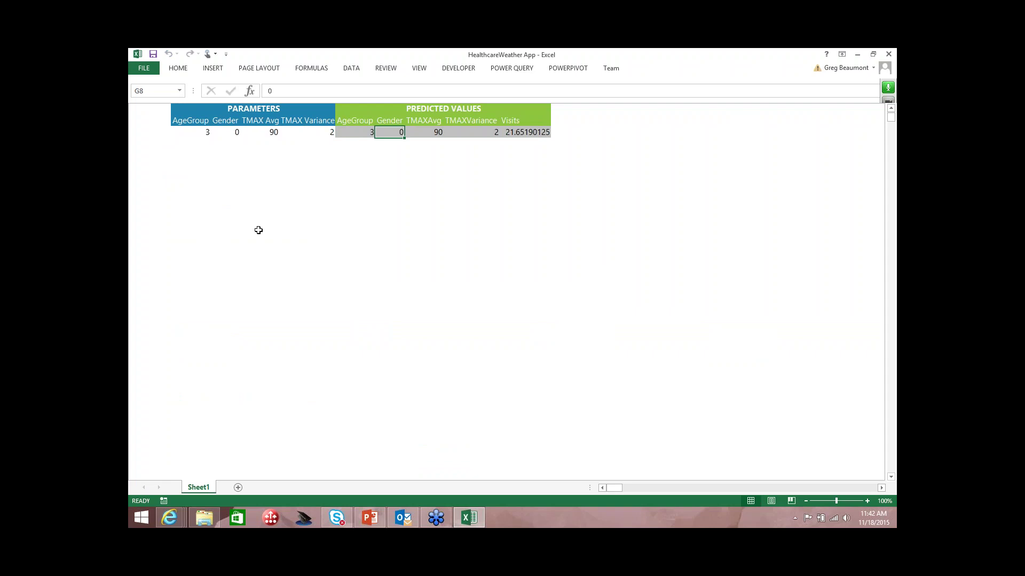
Set the TMAX Avg parameter to 60 and check the predicted Visits value.
{"action": "key", "text": "Left"}
{"action": "key", "text": "Left"}
{"action": "key", "text": "Left"}
{"action": "key", "text": "Left"}
{"action": "key", "text": "Left"}
{"action": "key", "text": "Left"}
{"action": "key", "text": "Left"}
{"action": "key", "text": "Left"}
{"action": "key", "text": "Right"}
{"action": "key", "text": "Right"}
{"action": "type", "text": "60"}
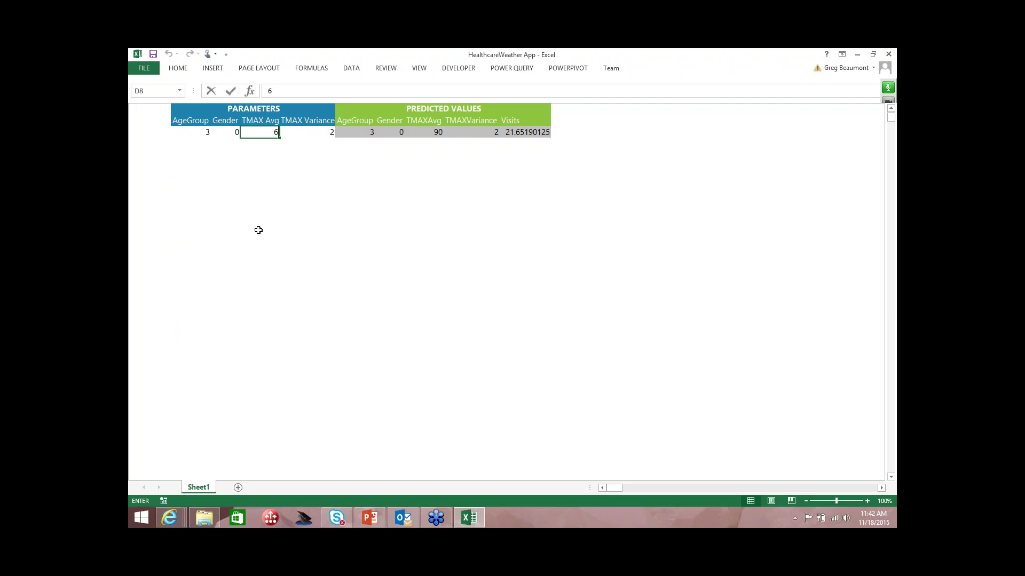
{"action": "key", "text": "Right"}
{"action": "key", "text": "Right"}
{"action": "key", "text": "Right"}
{"action": "key", "text": "Right"}
{"action": "key", "text": "Right"}
{"action": "key", "text": "Right"}
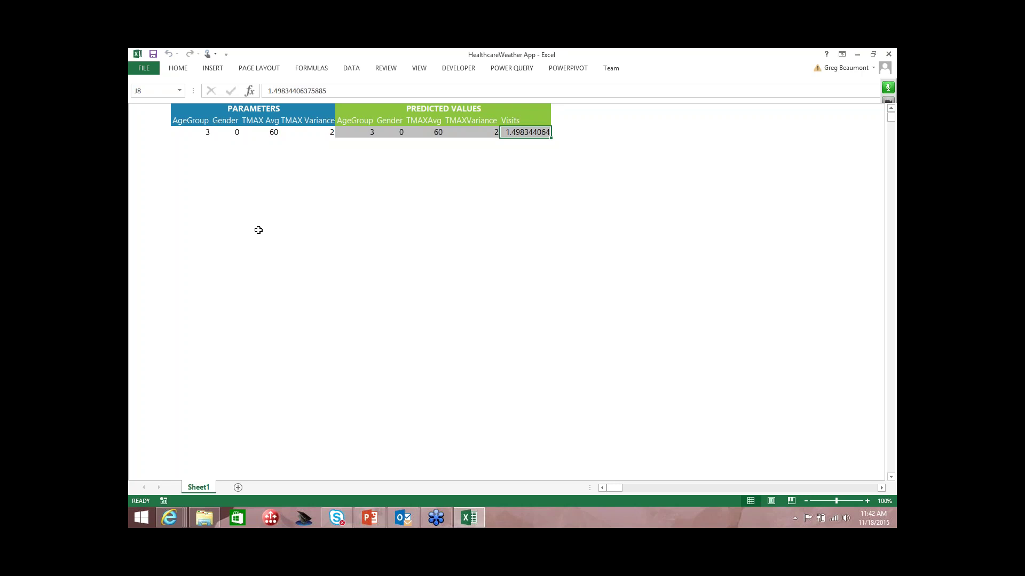
Return to the TMAX Avg parameter and close the HealthcareWeather App workbook without saving the changes.
{"action": "key", "text": "Left"}
{"action": "key", "text": "Left"}
{"action": "key", "text": "Left"}
{"action": "key", "text": "Left"}
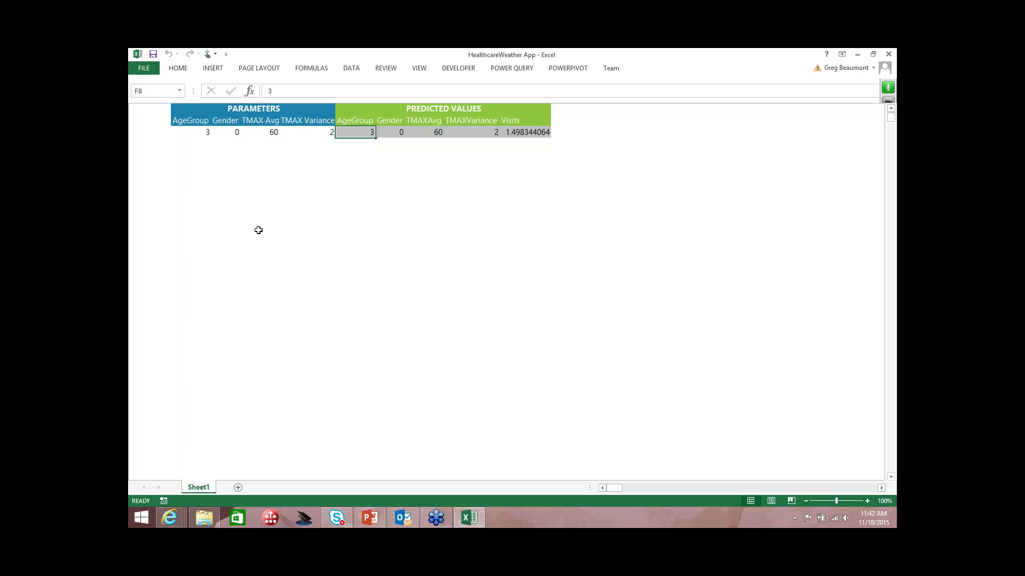
{"action": "key", "text": "Left"}
{"action": "key", "text": "Left"}
{"action": "key", "text": "Right"}
{"action": "key", "text": "Left"}
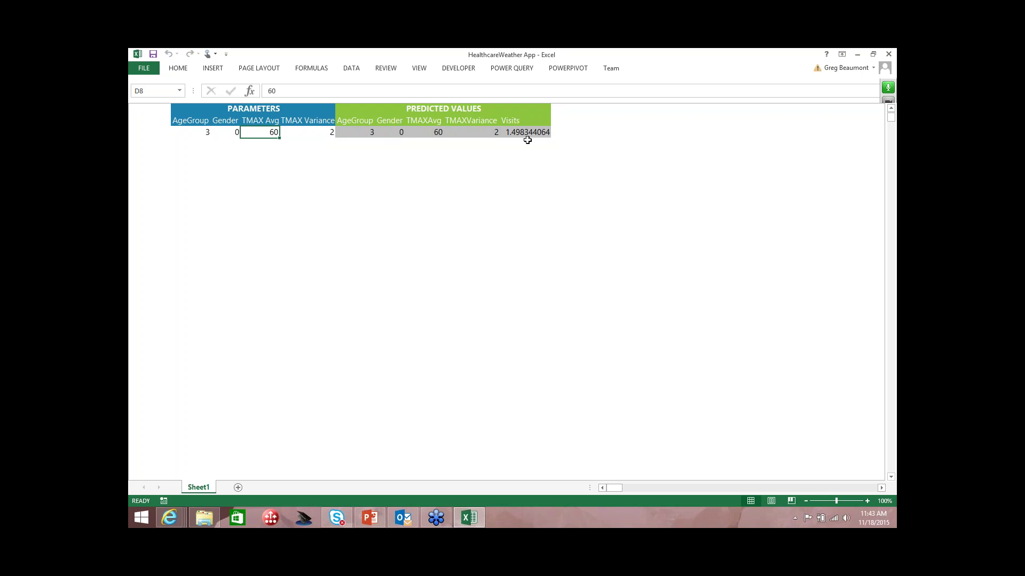
{"action": "left_click", "coordinate": [888, 54]}
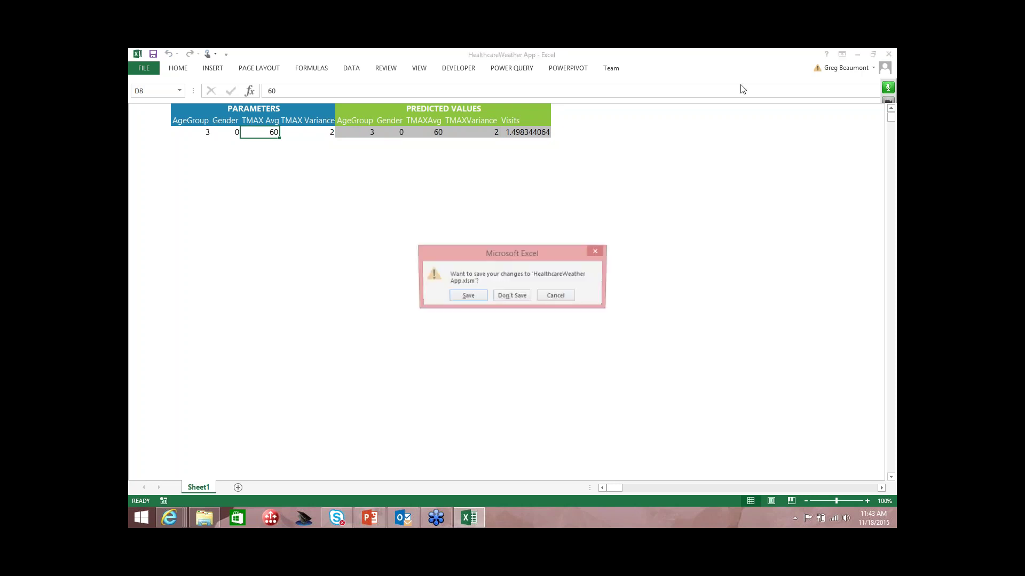
{"action": "left_click", "coordinate": [514, 298]}
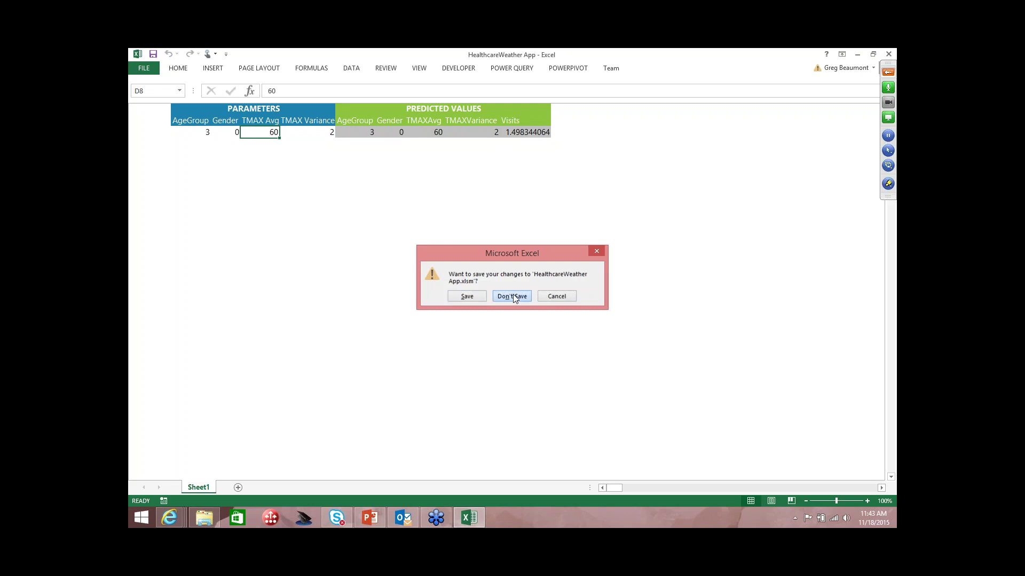
Switch to the PowerPoint presentation and show the Demo #2: Retail Marketing Campaign slide full screen.
{"action": "left_click", "coordinate": [370, 517]}
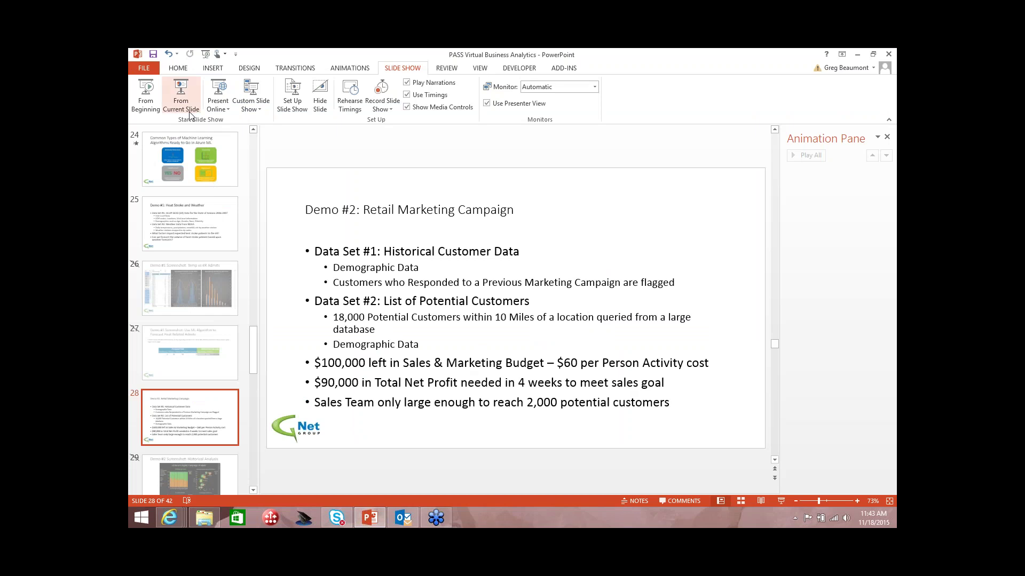
{"action": "left_click", "coordinate": [190, 114]}
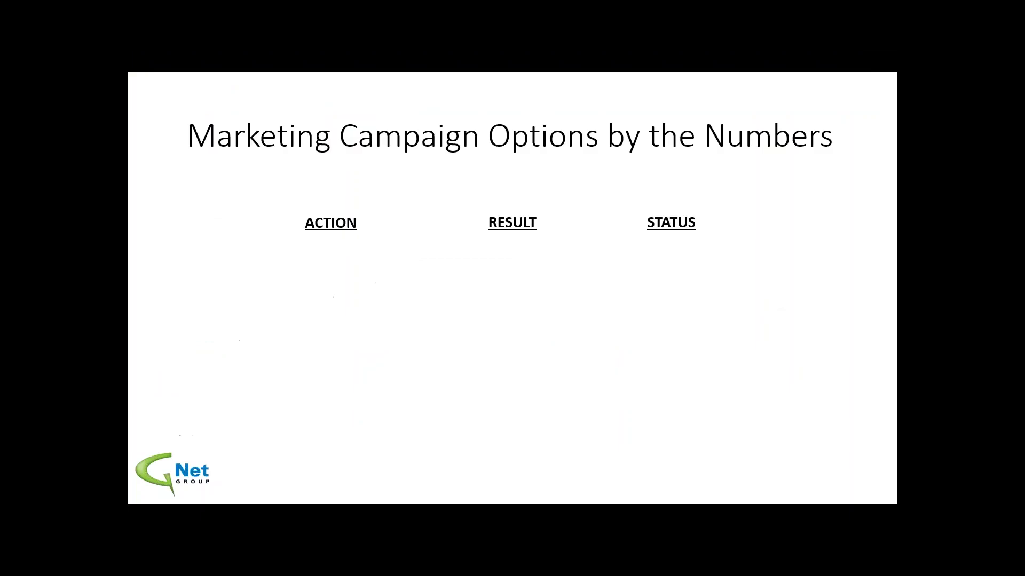
{"action": "key", "text": "Left"}
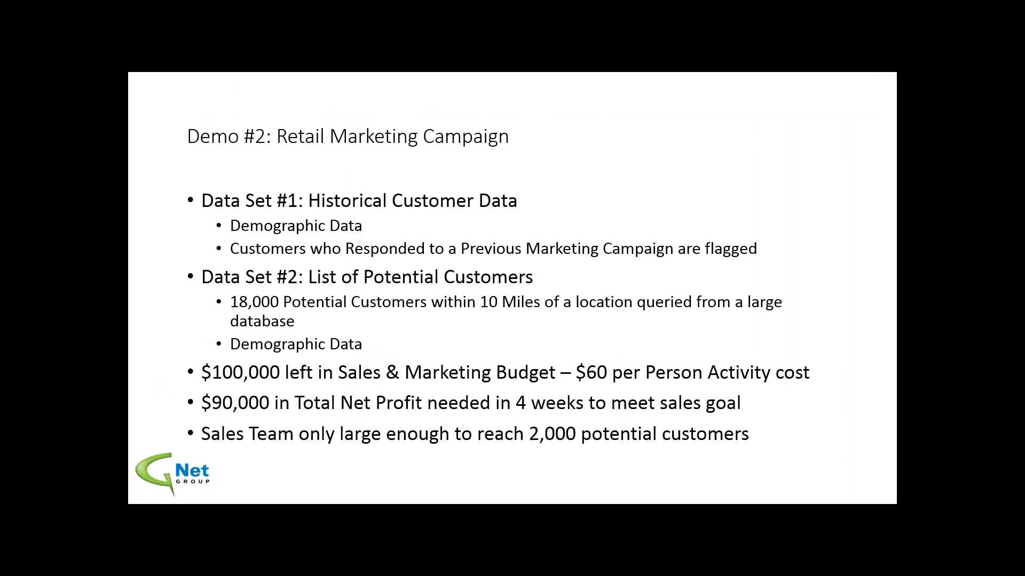
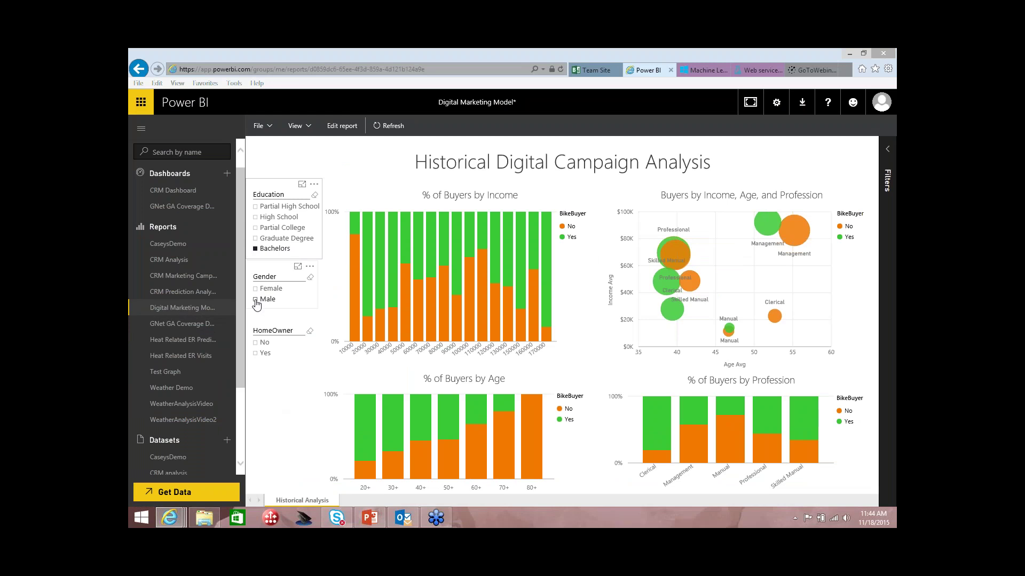
Filter the Historical Digital Campaign Analysis to Gender Male and HomeOwner No, and examine buyers by income, age, and profession.
{"action": "left_click", "coordinate": [256, 299]}
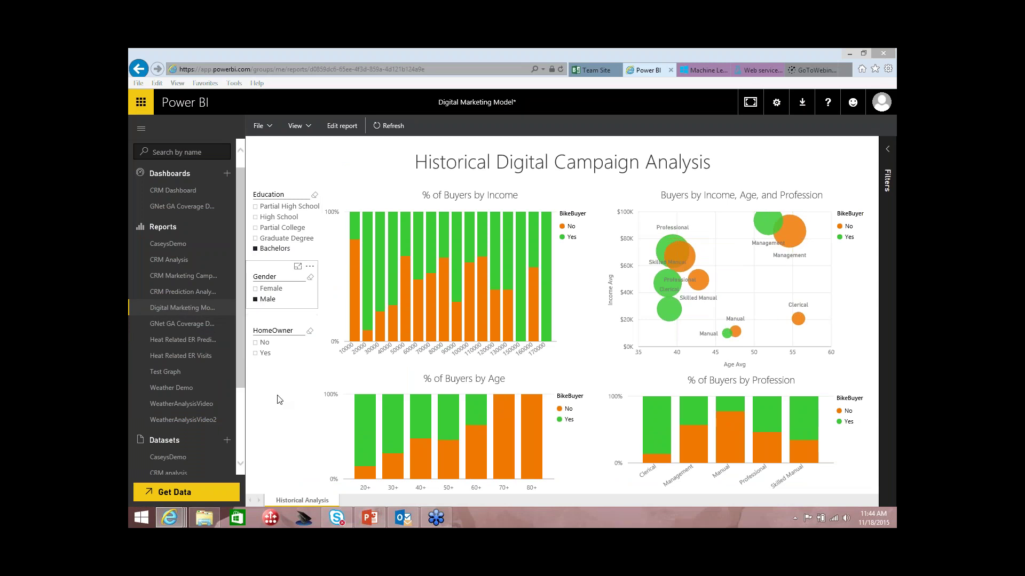
{"action": "left_click", "coordinate": [255, 342]}
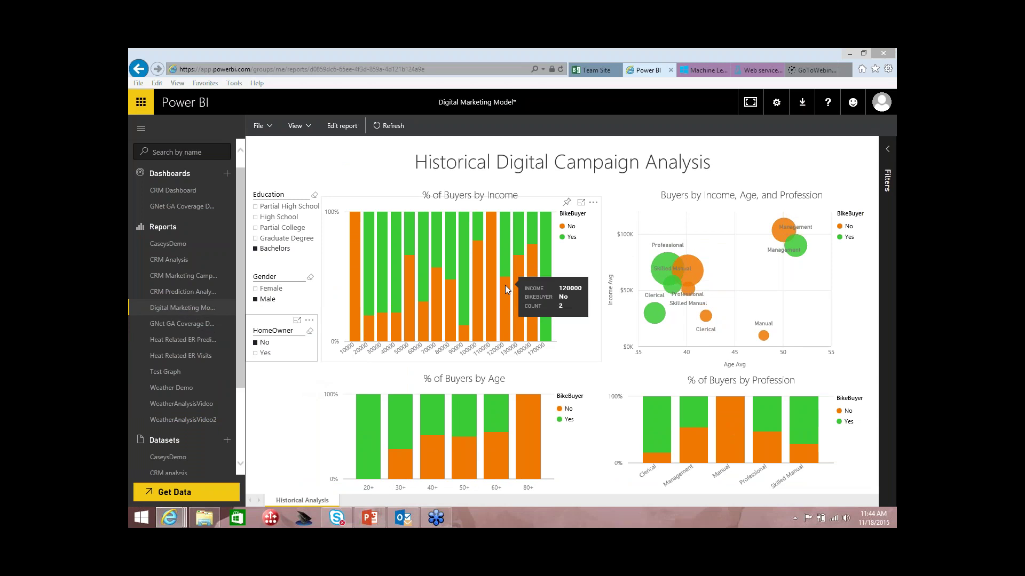
{"action": "mouse_move", "coordinate": [449, 314]}
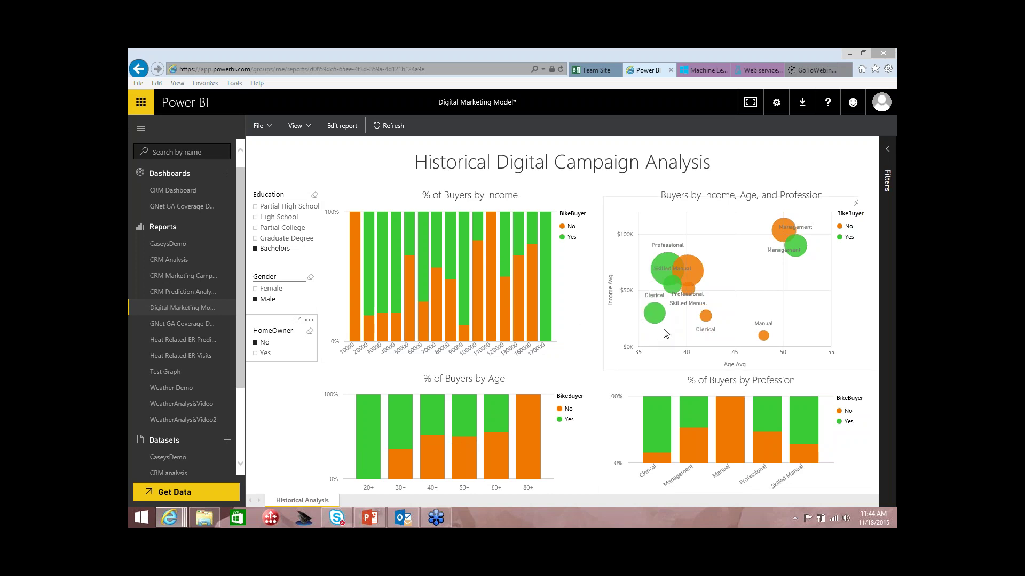
{"action": "mouse_move", "coordinate": [655, 320]}
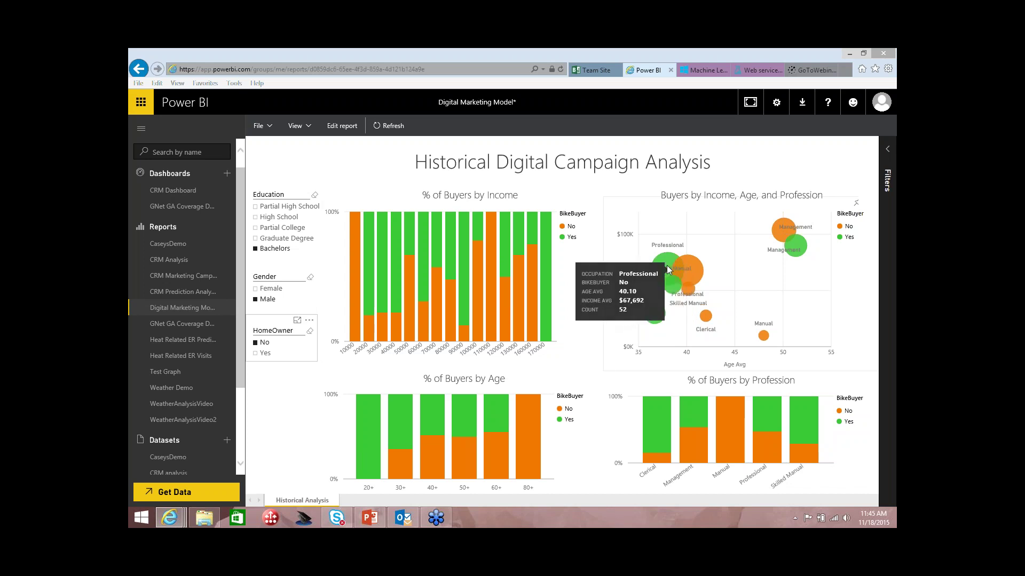
Switch to File Explorer and browse to the Bikes folder inside the PA folder in Documents.
{"action": "mouse_move", "coordinate": [667, 262]}
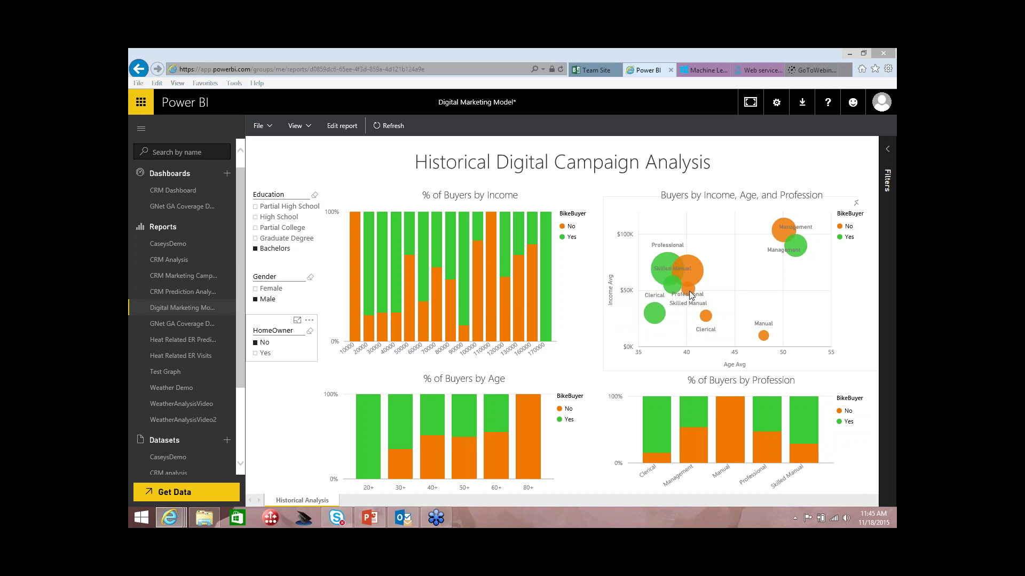
{"action": "mouse_move", "coordinate": [672, 289]}
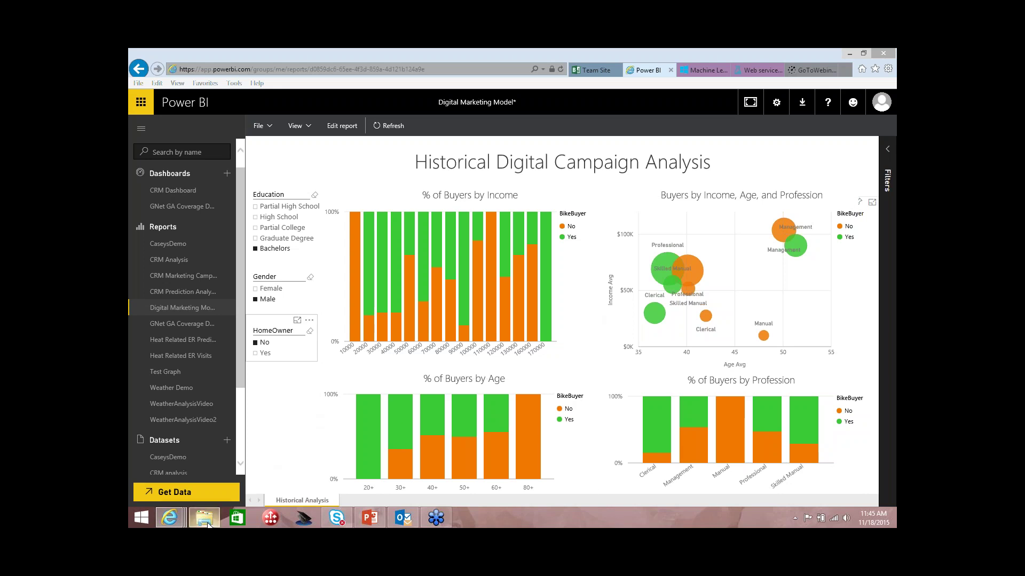
{"action": "mouse_move", "coordinate": [207, 520]}
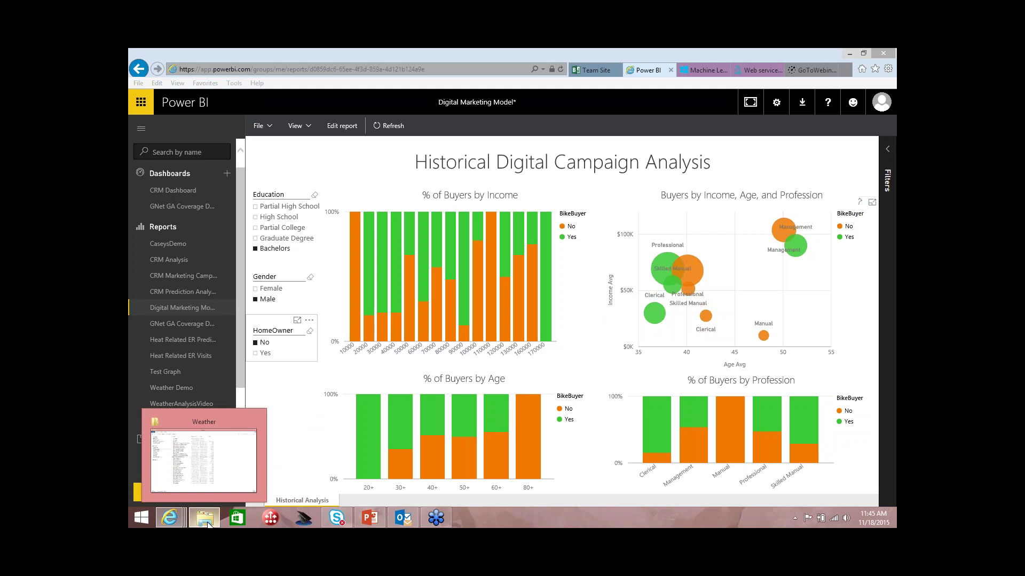
{"action": "left_click", "coordinate": [207, 523]}
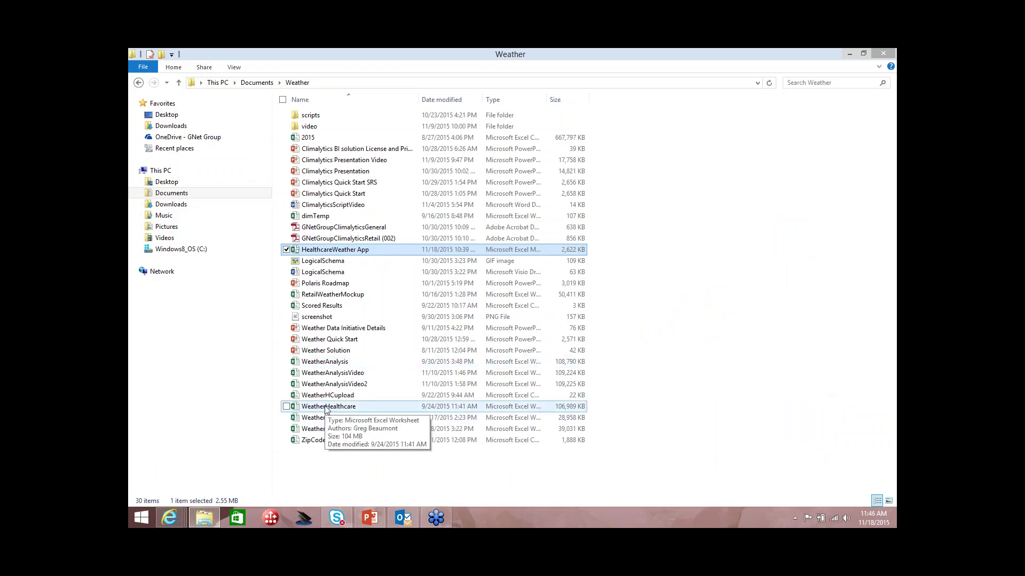
{"action": "left_click", "coordinate": [256, 82]}
{"action": "double_click", "coordinate": [308, 385]}
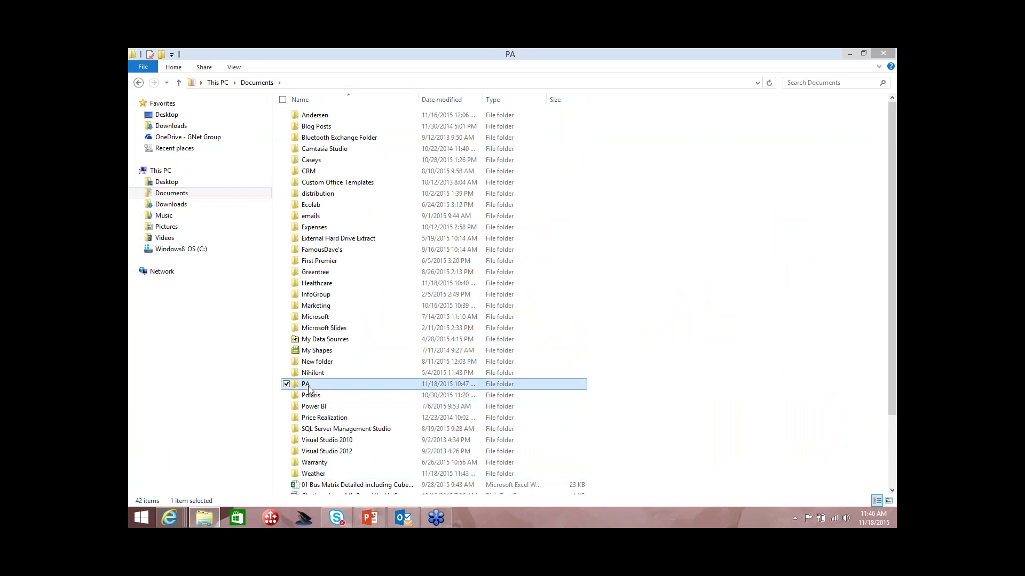
{"action": "left_click_drag", "start_coordinate": [894, 224], "coordinate": [894, 466]}
{"action": "double_click", "coordinate": [307, 312]}
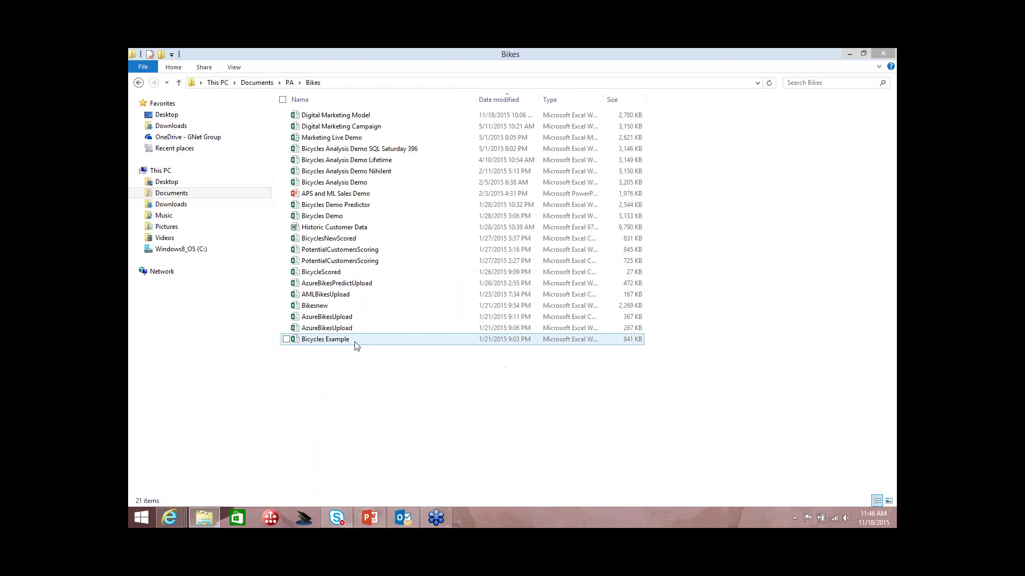
Open the Digital Marketing Campaign workbook in Excel and show the Revenue Predictions sheet.
{"action": "left_click", "coordinate": [344, 129]}
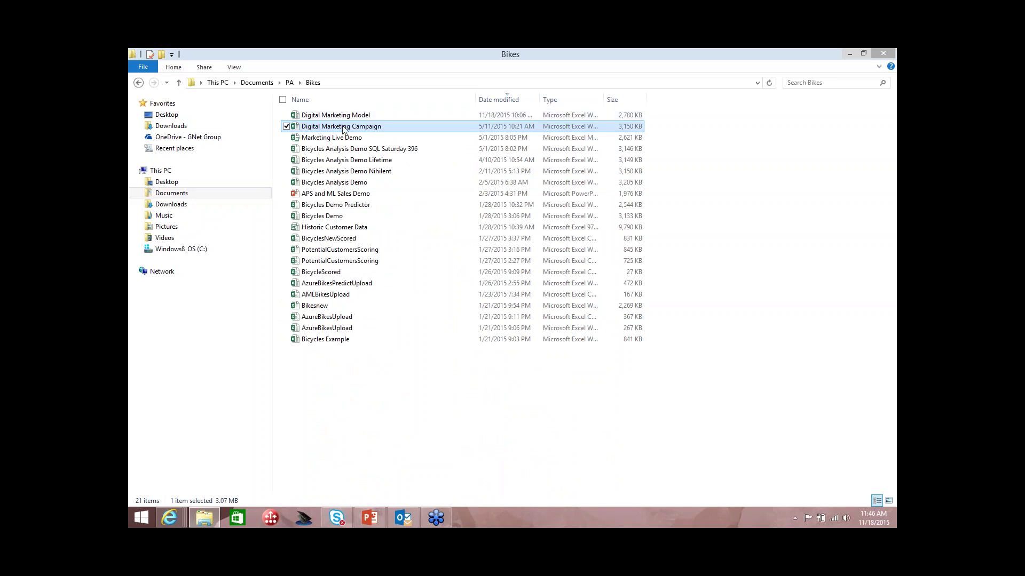
{"action": "double_click", "coordinate": [344, 128]}
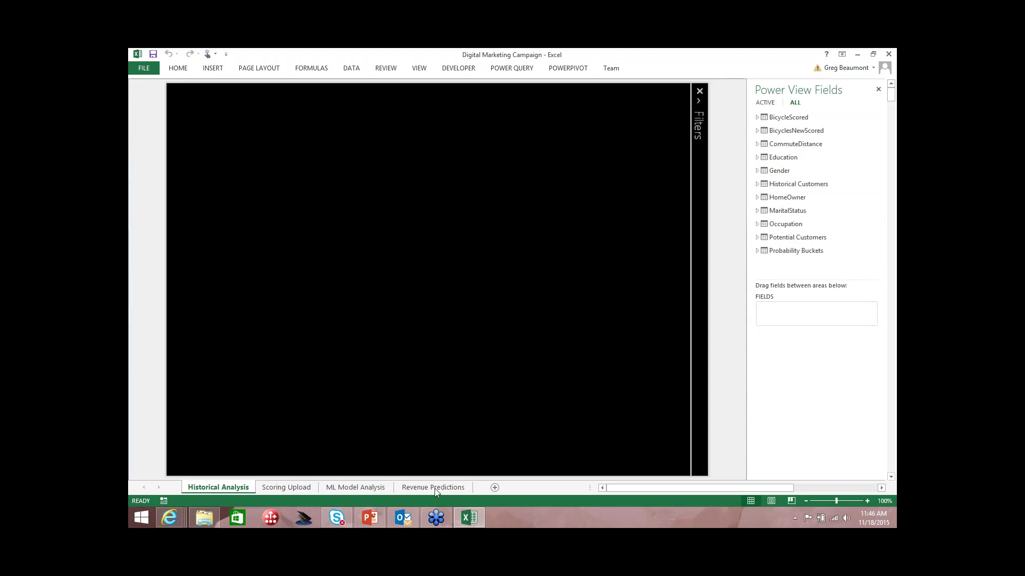
{"action": "left_click", "coordinate": [433, 487]}
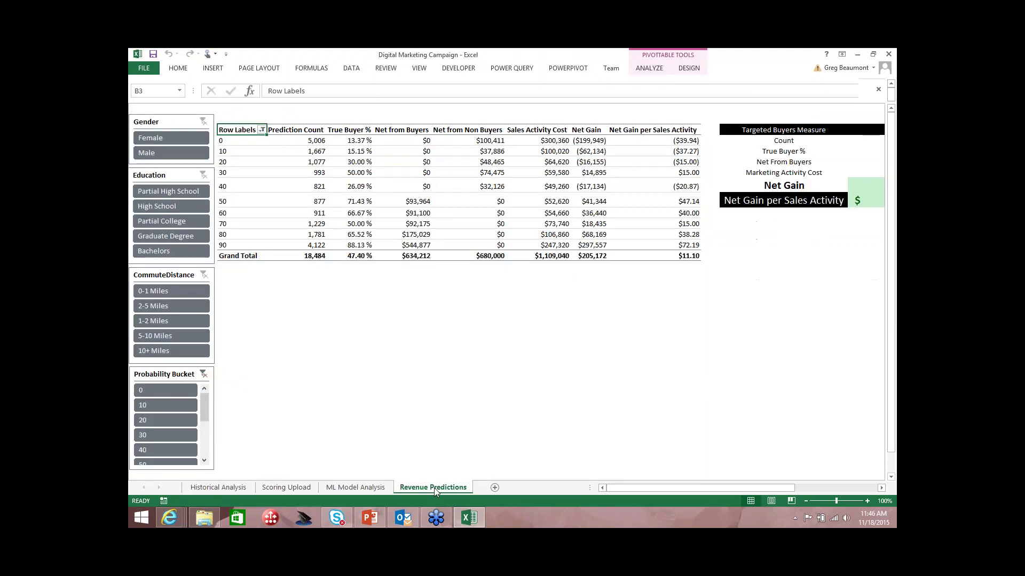
Examine the Grand Total row across prediction count, true buyer percentage, net from buyers and non-buyers, sales activity cost and net gain.
{"action": "left_click", "coordinate": [298, 256]}
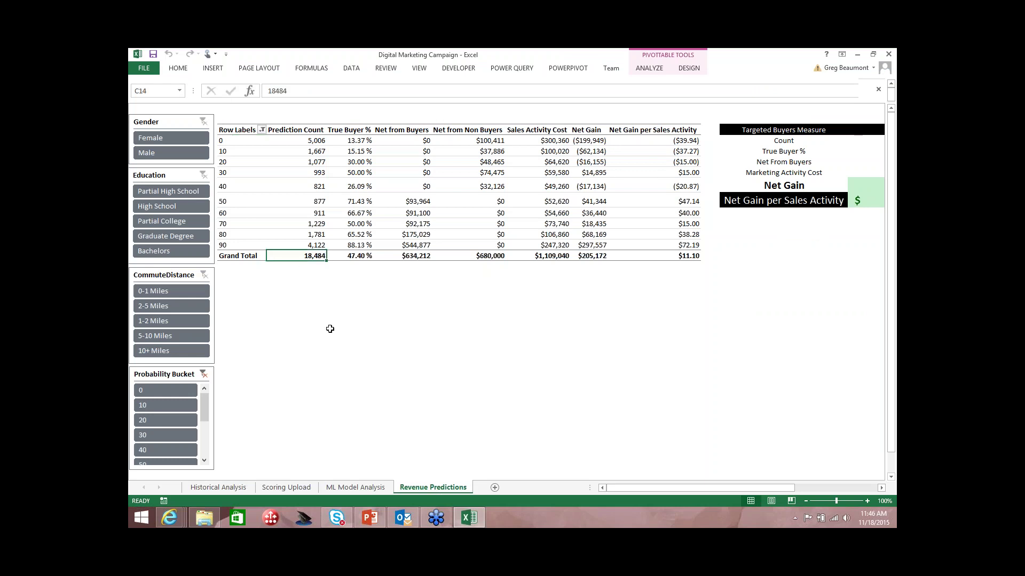
{"action": "key", "text": "Right"}
{"action": "key", "text": "Right"}
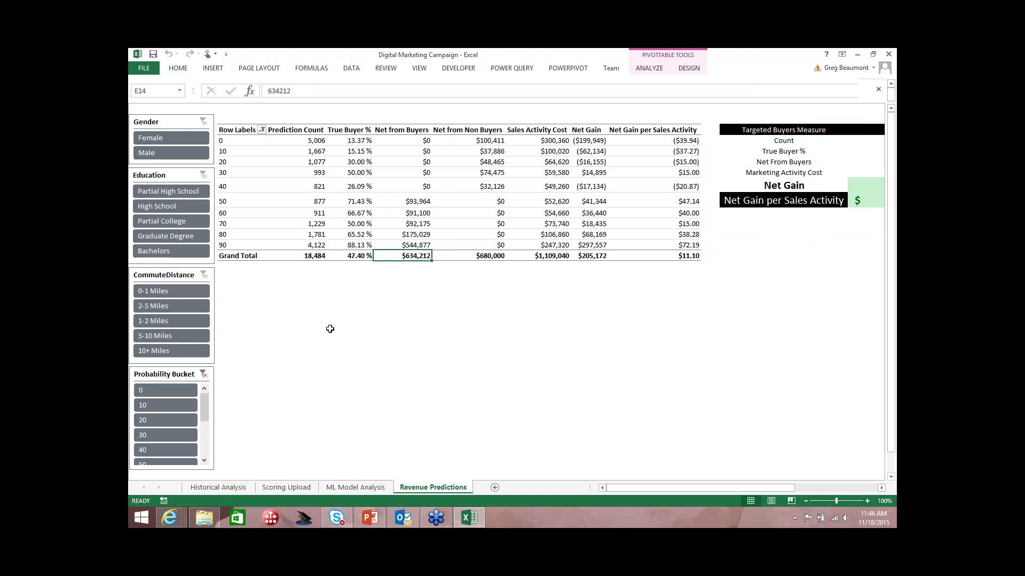
{"action": "key", "text": "Right"}
{"action": "key", "text": "Right"}
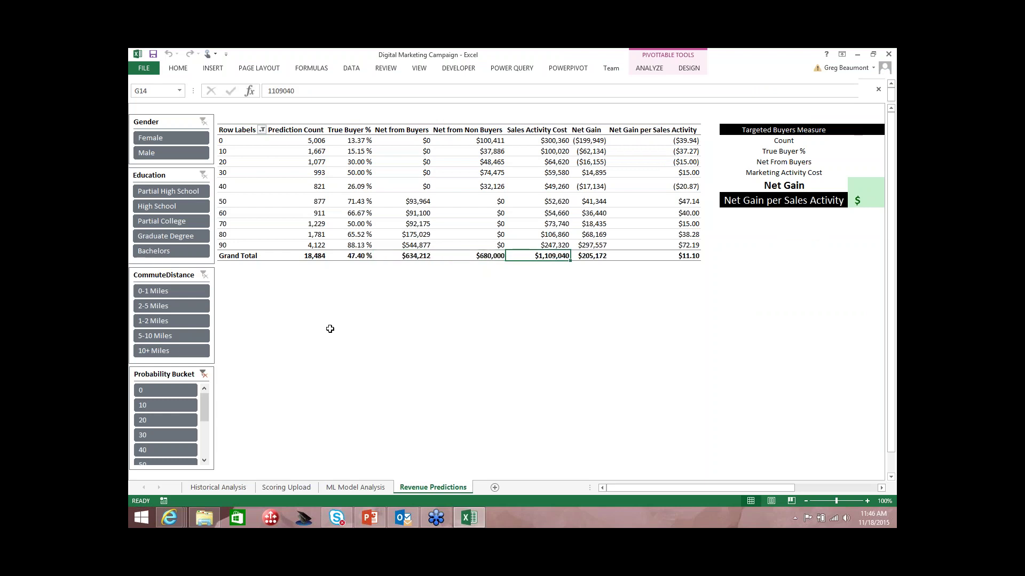
{"action": "key", "text": "Left"}
{"action": "key", "text": "Left"}
{"action": "key", "text": "Left"}
{"action": "key", "text": "Left"}
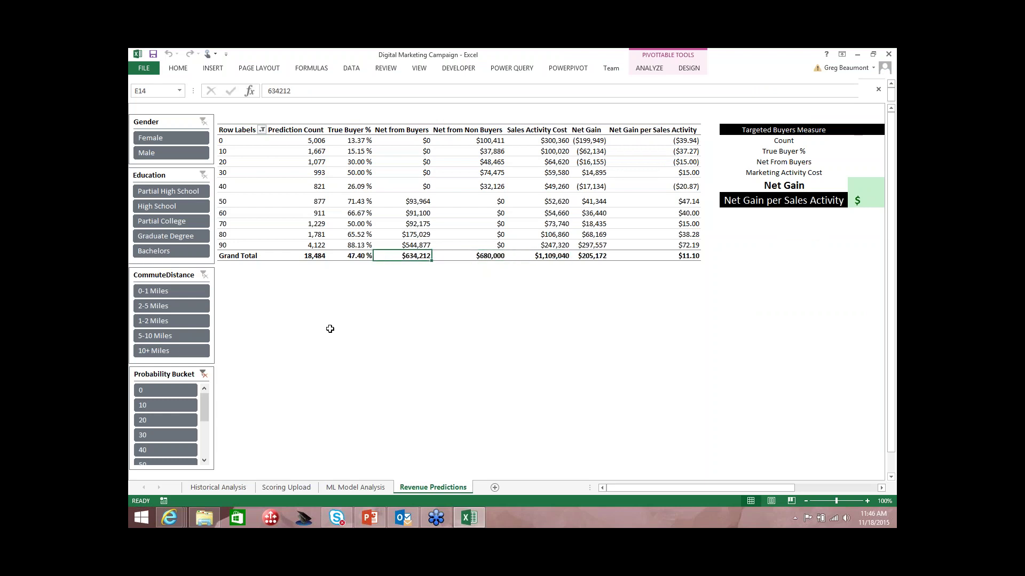
{"action": "key", "text": "Right"}
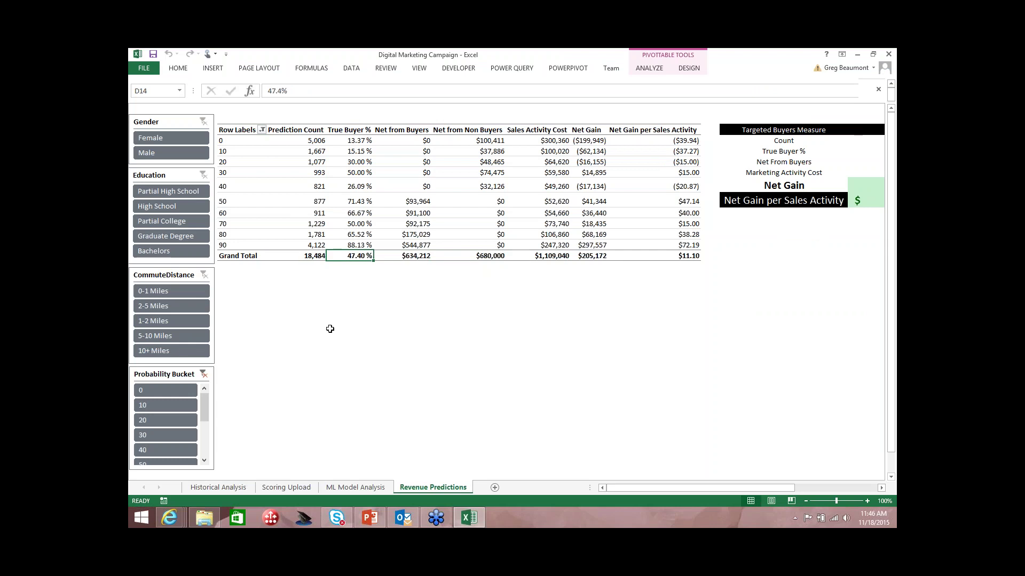
{"action": "key", "text": "Left"}
{"action": "key", "text": "Right"}
{"action": "key", "text": "Right"}
{"action": "key", "text": "Right"}
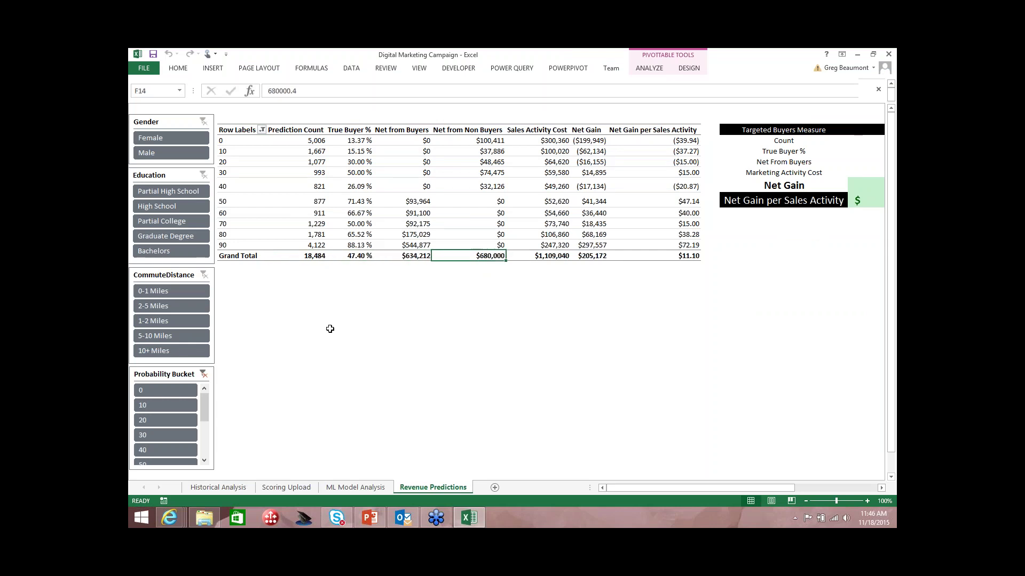
{"action": "key", "text": "Right"}
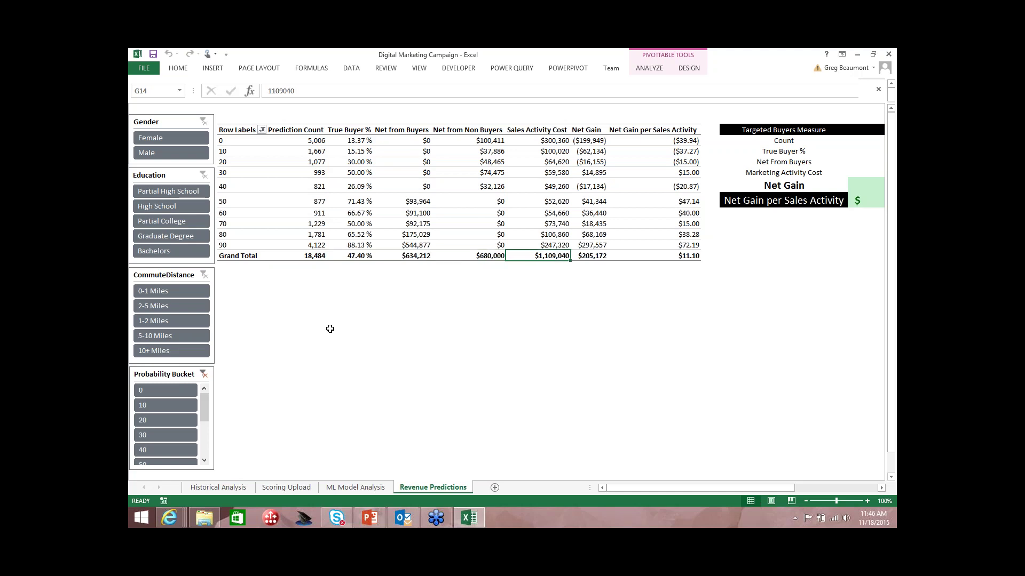
{"action": "key", "text": "Right"}
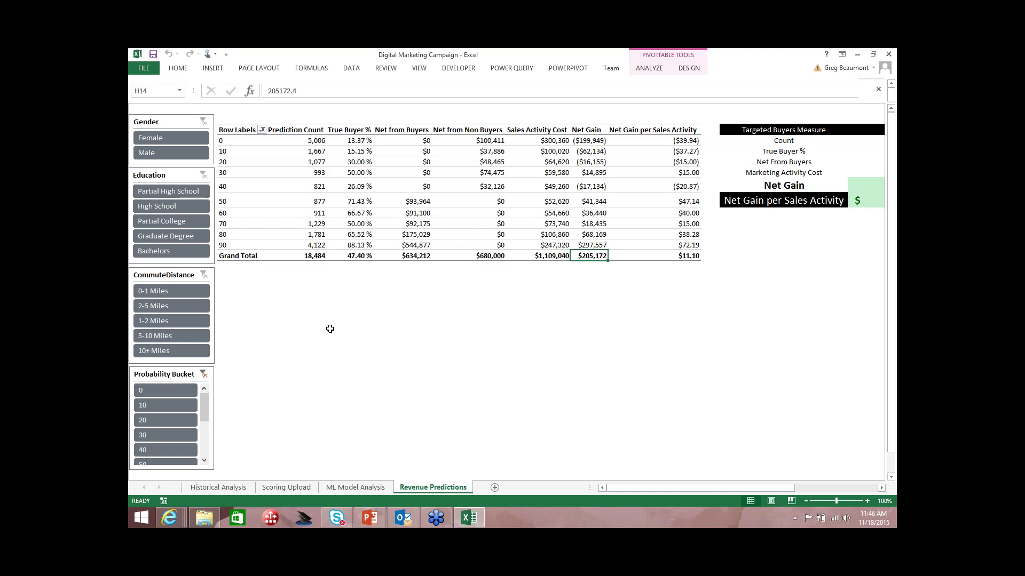
{"action": "key", "text": "Left"}
{"action": "key", "text": "Left"}
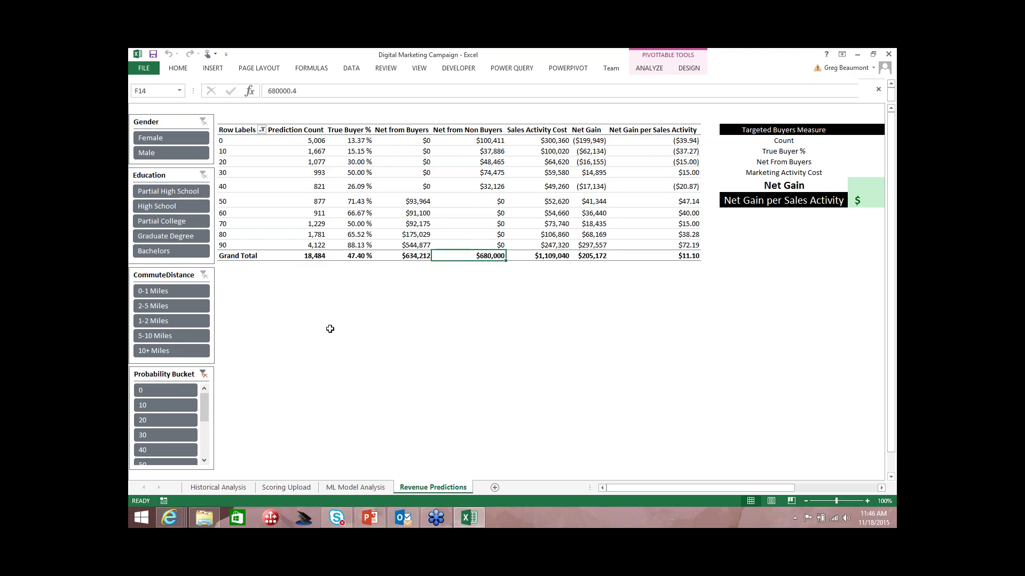
{"action": "key", "text": "Left"}
{"action": "key", "text": "Left"}
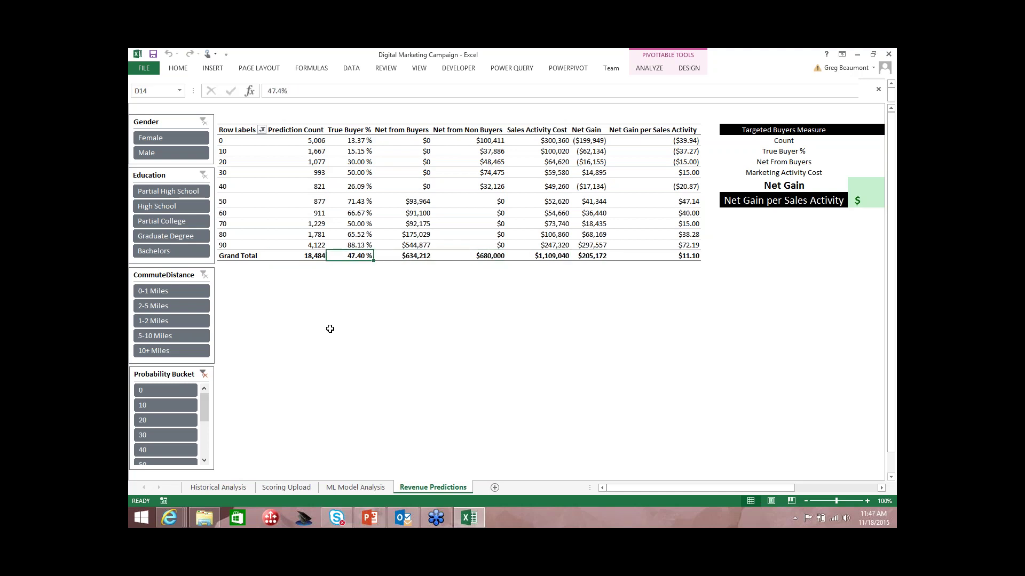
Examine the Targeted Buyers Measure totals for count, true buyer percentage, net from buyers, marketing activity cost and net gain.
{"action": "key", "text": "Right"}
{"action": "key", "text": "Right"}
{"action": "key", "text": "Right"}
{"action": "key", "text": "Right"}
{"action": "key", "text": "Right"}
{"action": "key", "text": "Right"}
{"action": "key", "text": "Right"}
{"action": "key", "text": "Right"}
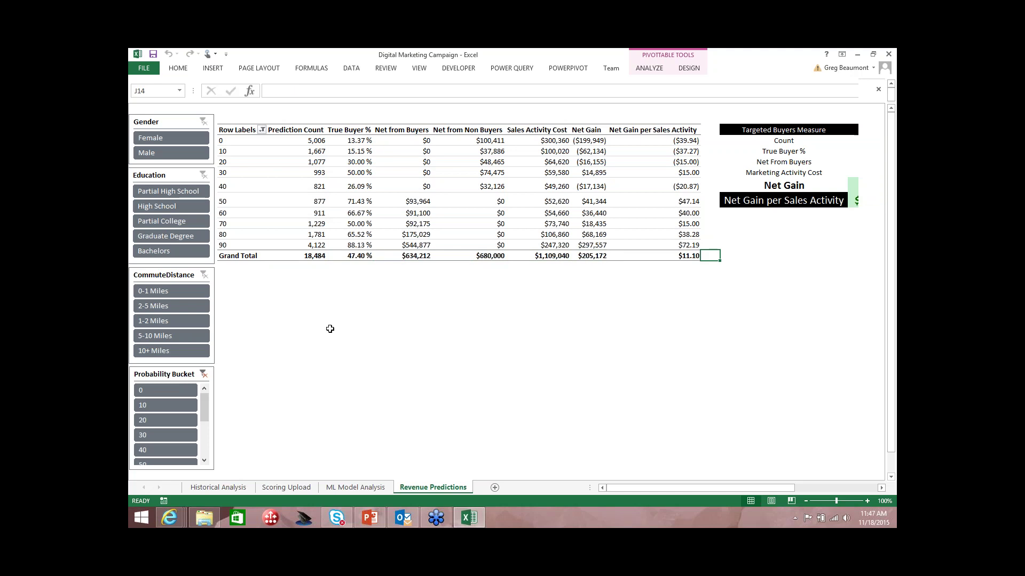
{"action": "key", "text": "Up"}
{"action": "key", "text": "Up"}
{"action": "key", "text": "Up"}
{"action": "key", "text": "Up"}
{"action": "key", "text": "Up"}
{"action": "key", "text": "Up"}
{"action": "key", "text": "Up"}
{"action": "key", "text": "Up"}
{"action": "key", "text": "Up"}
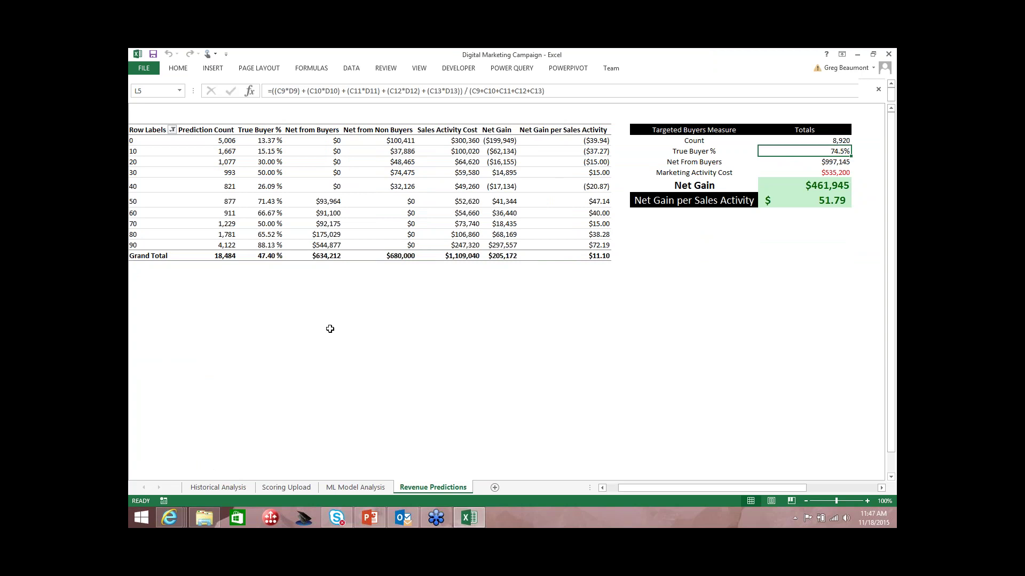
{"action": "key", "text": "Up"}
{"action": "key", "text": "Down"}
{"action": "key", "text": "Up"}
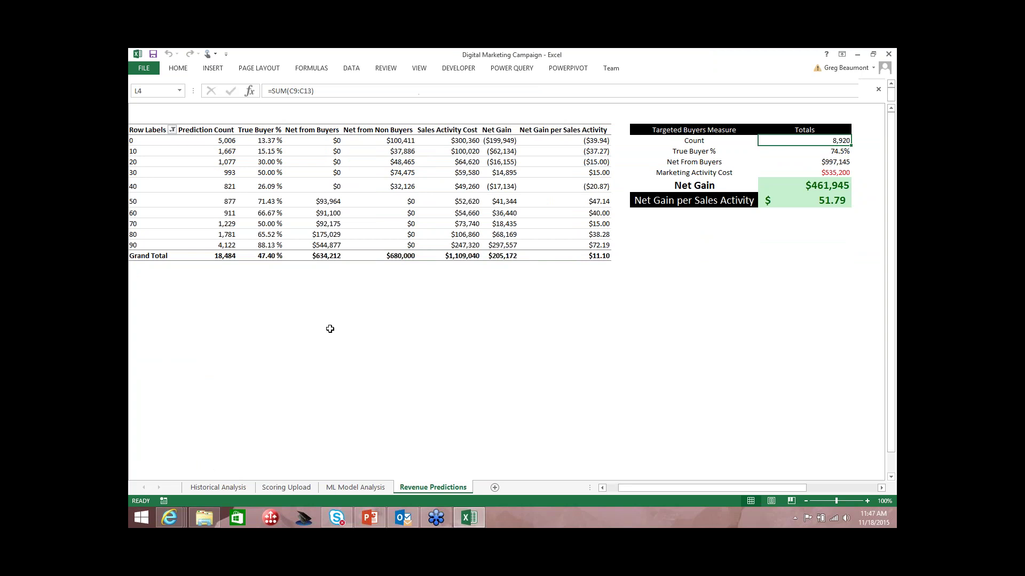
{"action": "key", "text": "Down"}
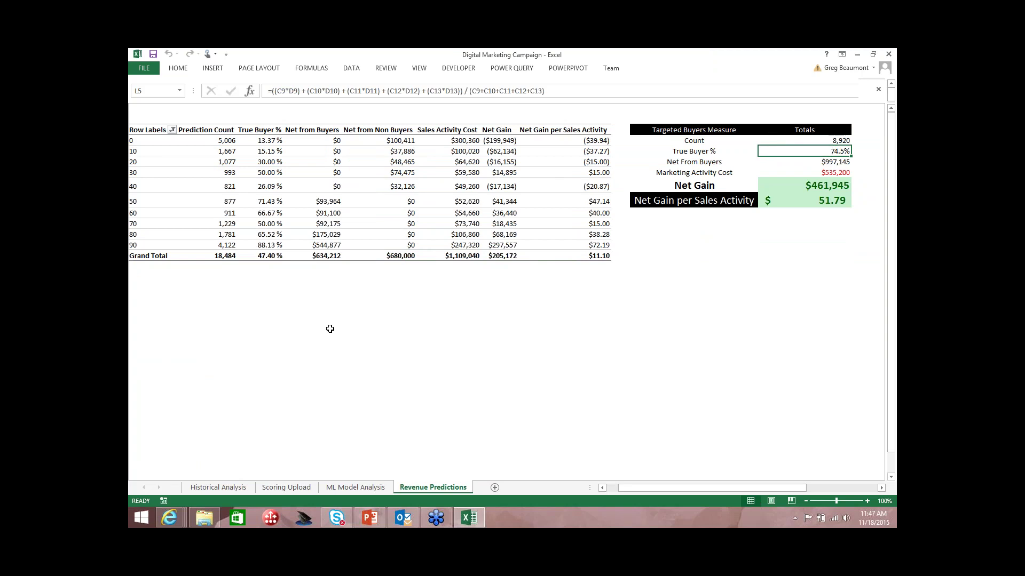
{"action": "key", "text": "Down"}
{"action": "key", "text": "Down"}
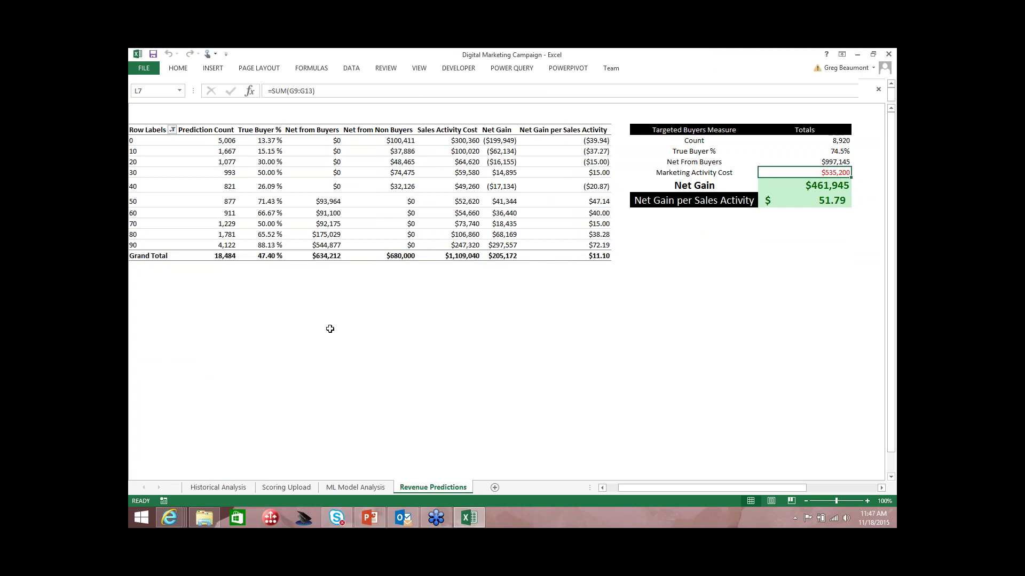
{"action": "key", "text": "Down"}
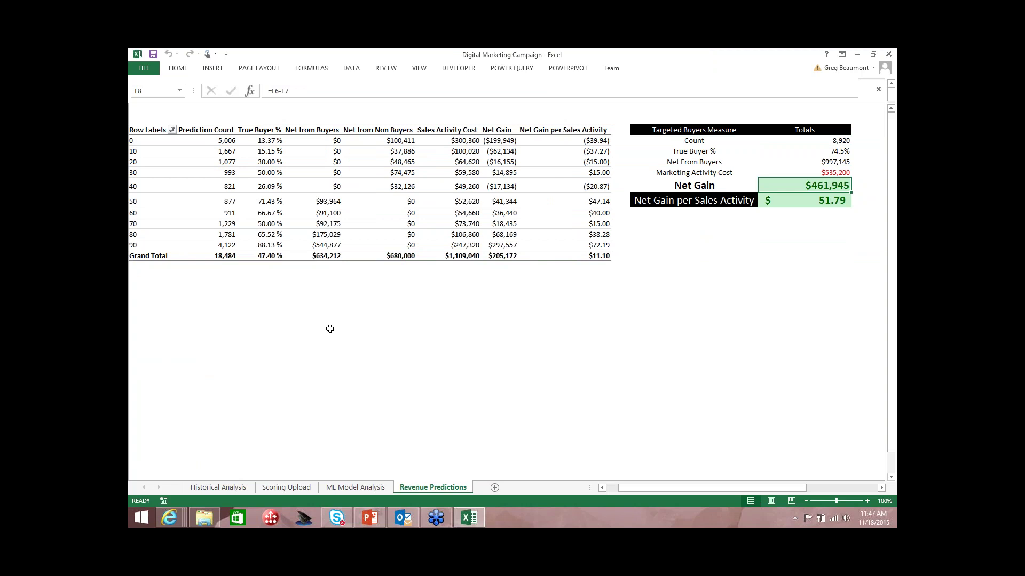
{"action": "key", "text": "Up"}
{"action": "key", "text": "Down"}
Return to the first column and filter the revenue predictions to Education Bachelors and CommuteDistance 0-1 Miles.
{"action": "key", "text": "Left"}
{"action": "key", "text": "Left"}
{"action": "key", "text": "Home"}
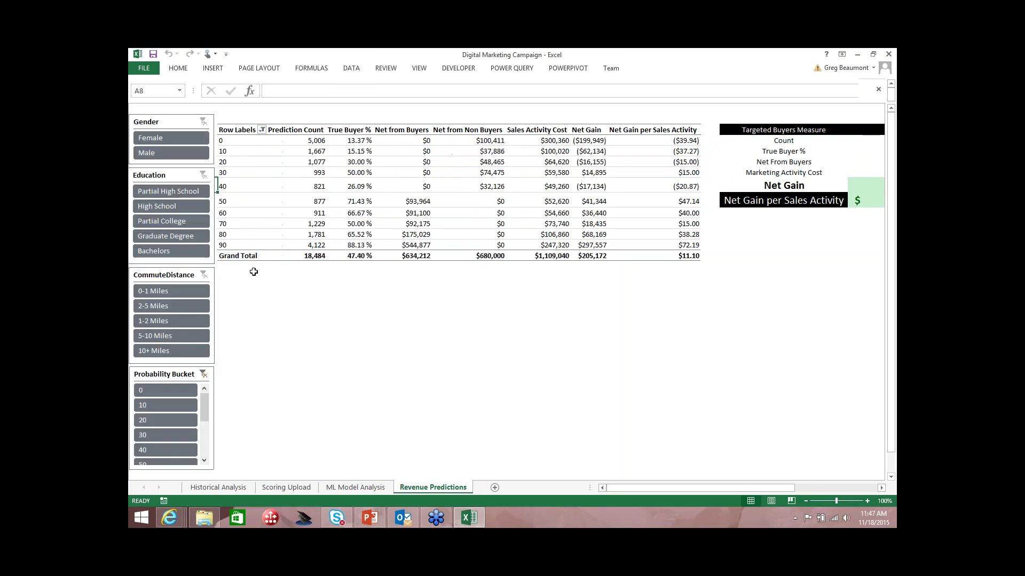
{"action": "left_click", "coordinate": [180, 253]}
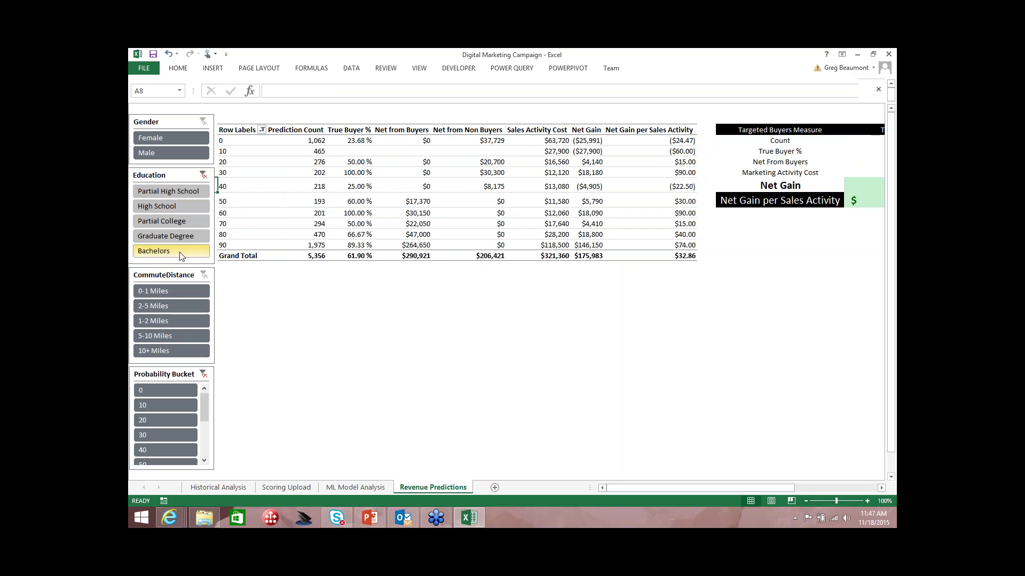
{"action": "left_click", "coordinate": [180, 293]}
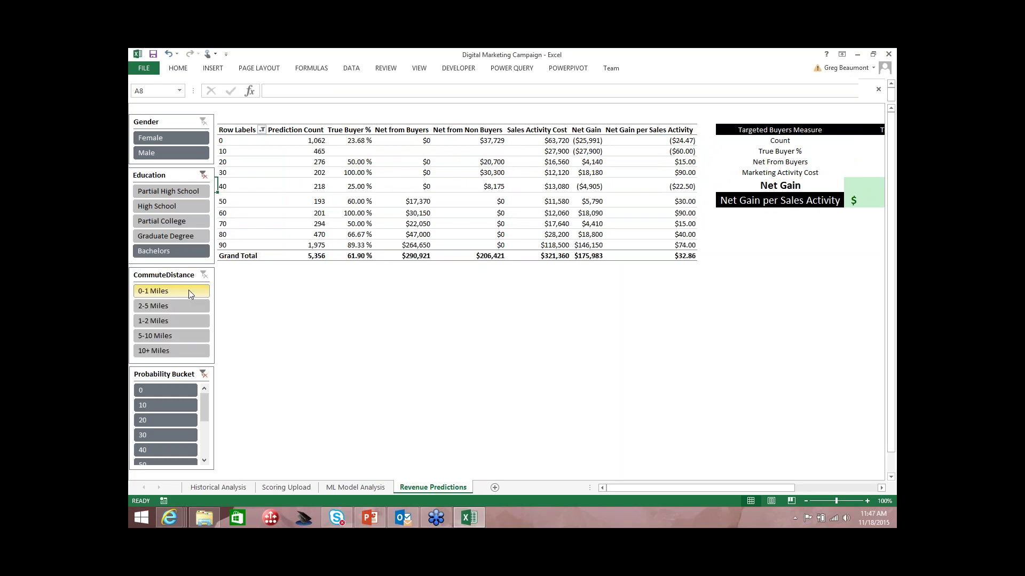
Check the Marketing Activity Cost and Net Gain totals in the Targeted Buyers Measure table for the filtered customers.
{"action": "left_click", "coordinate": [809, 204]}
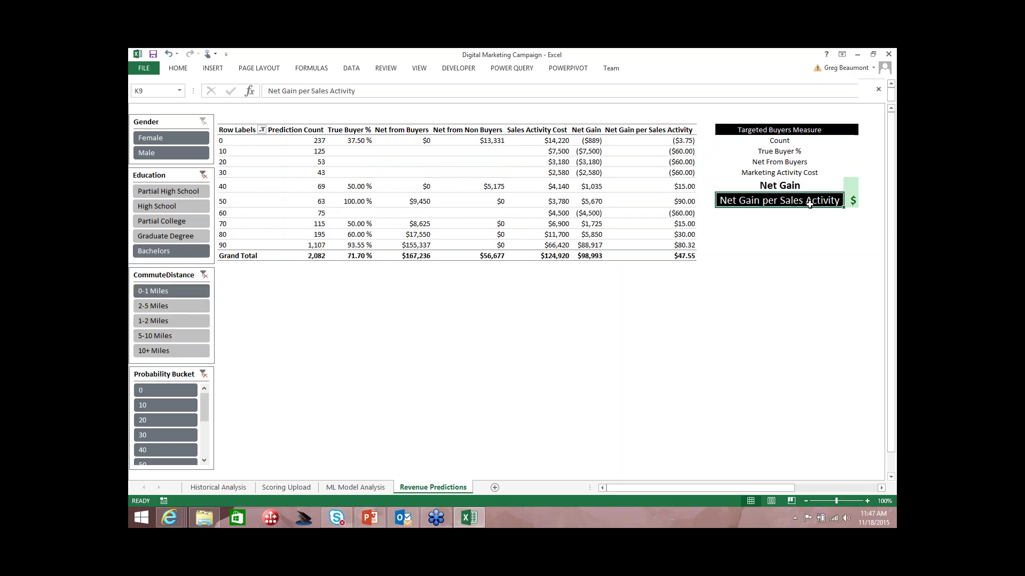
{"action": "scroll", "coordinate": [810, 204], "scroll_direction": "right", "scroll_amount": 3}
{"action": "left_click", "coordinate": [810, 204]}
{"action": "key", "text": "Left"}
{"action": "key", "text": "Up"}
{"action": "key", "text": "Up"}
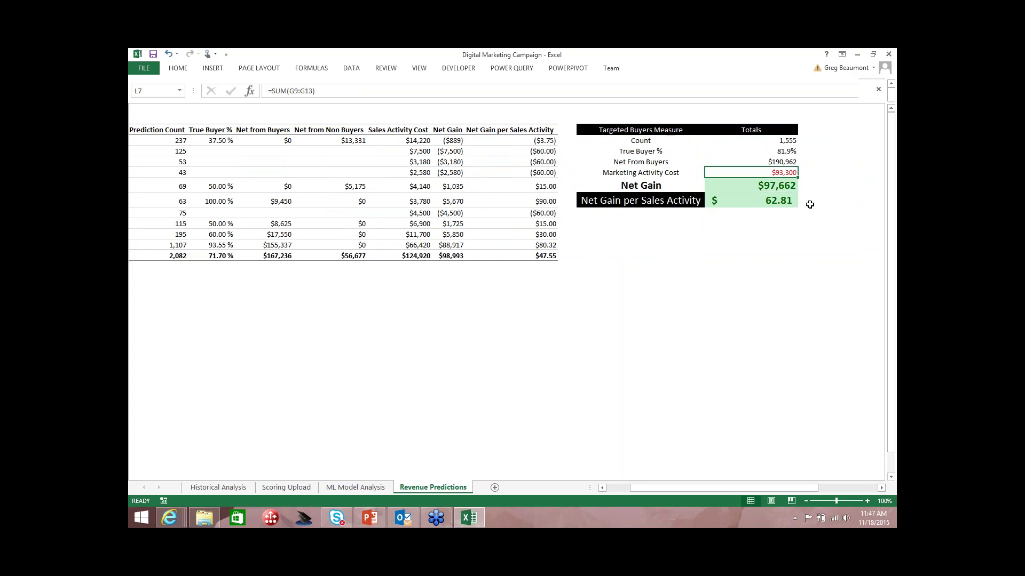
{"action": "key", "text": "Down"}
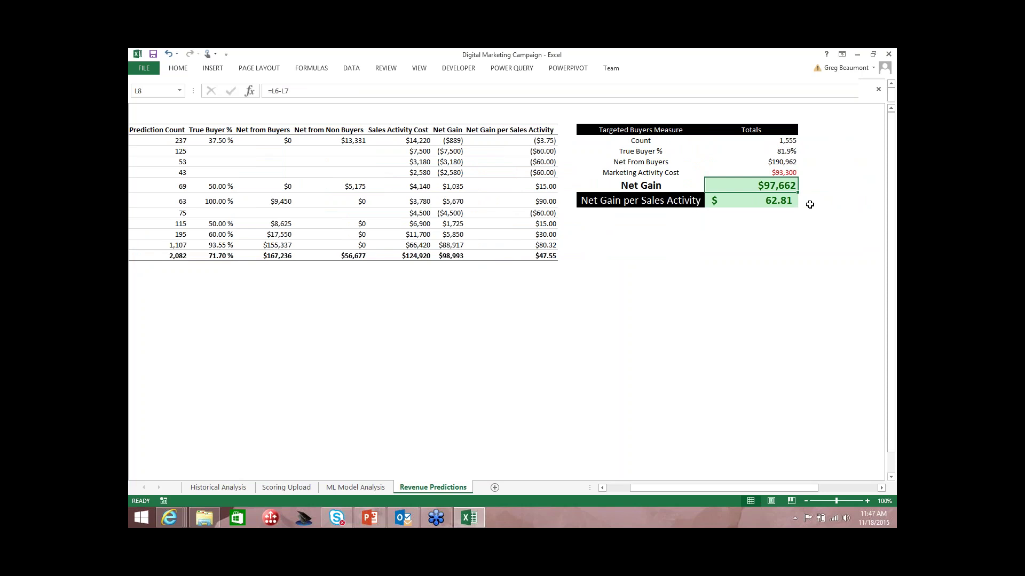
Return to the first column of the sheet and close the Digital Marketing Campaign workbook without saving the changes.
{"action": "key", "text": "Left"}
{"action": "key", "text": "Left"}
{"action": "key", "text": "Left"}
{"action": "key", "text": "Right"}
{"action": "key", "text": "Right"}
{"action": "key", "text": "Right"}
{"action": "key", "text": "Left"}
{"action": "key", "text": "Left"}
{"action": "key", "text": "Left"}
{"action": "key", "text": "Left"}
{"action": "key", "text": "Left"}
{"action": "key", "text": "Left"}
{"action": "key", "text": "Left"}
{"action": "key", "text": "Left"}
{"action": "key", "text": "Left"}
{"action": "key", "text": "Left"}
{"action": "key", "text": "Left"}
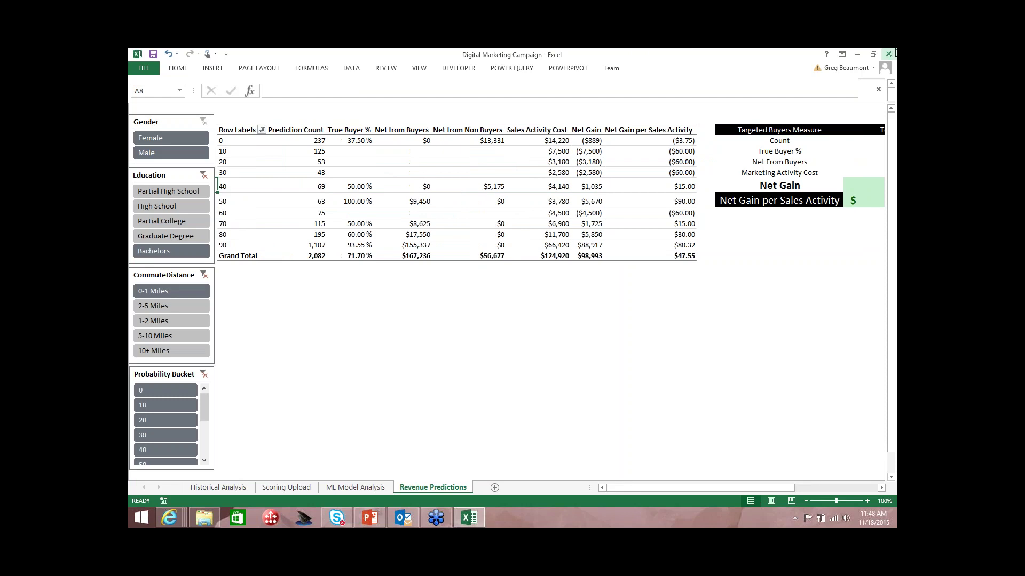
{"action": "left_click", "coordinate": [888, 54]}
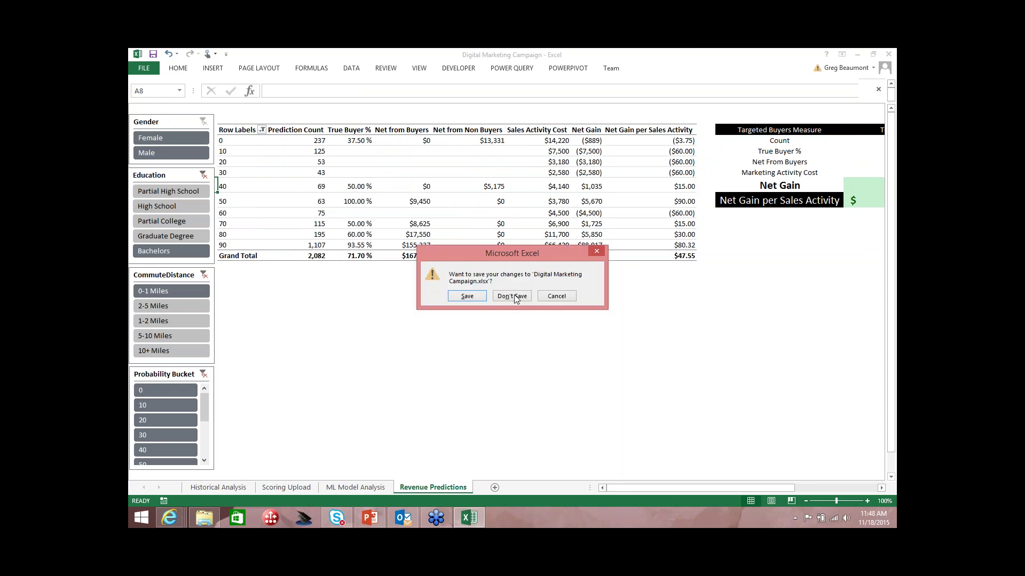
{"action": "left_click", "coordinate": [512, 296]}
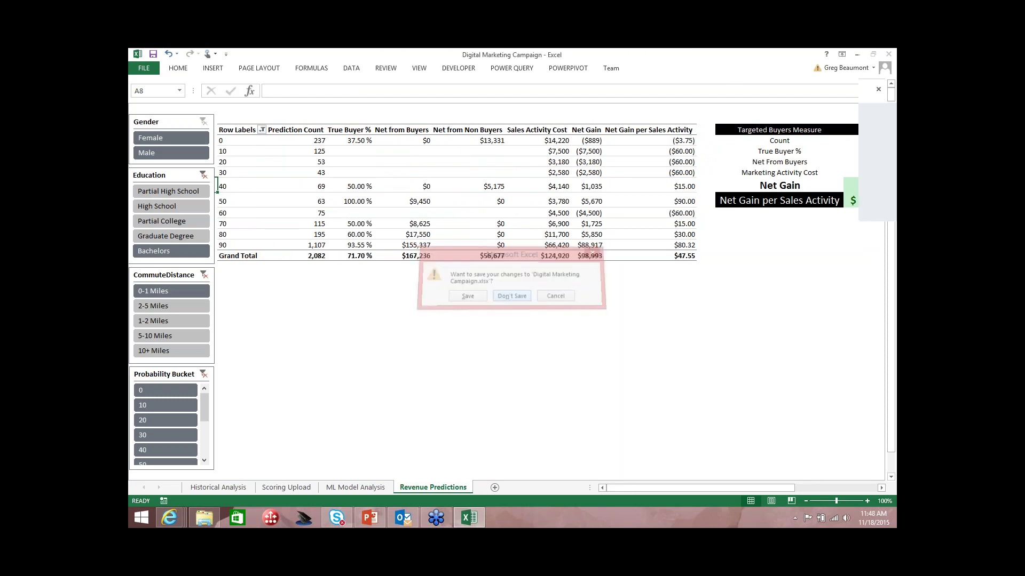
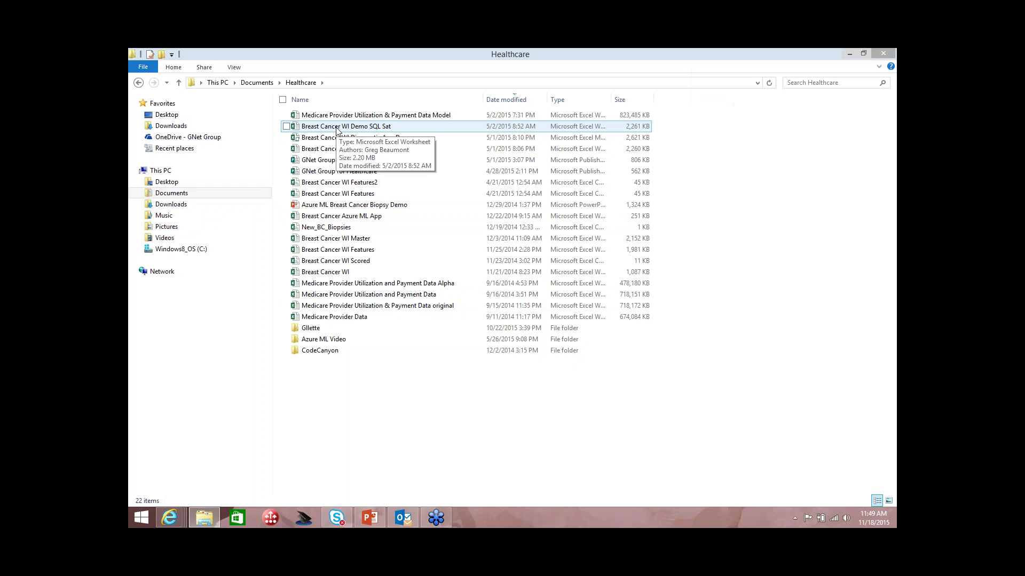
Open the Breast Cancer WI Demo SQL Sat workbook and review the Diagnosis column on the ETL sheet.
{"action": "left_click", "coordinate": [336, 132]}
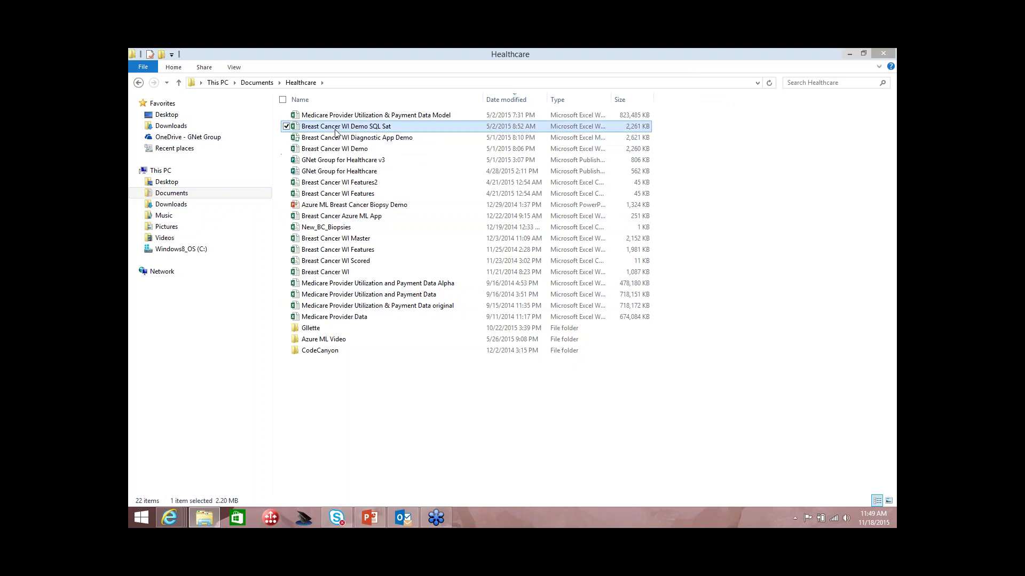
{"action": "double_click", "coordinate": [336, 131]}
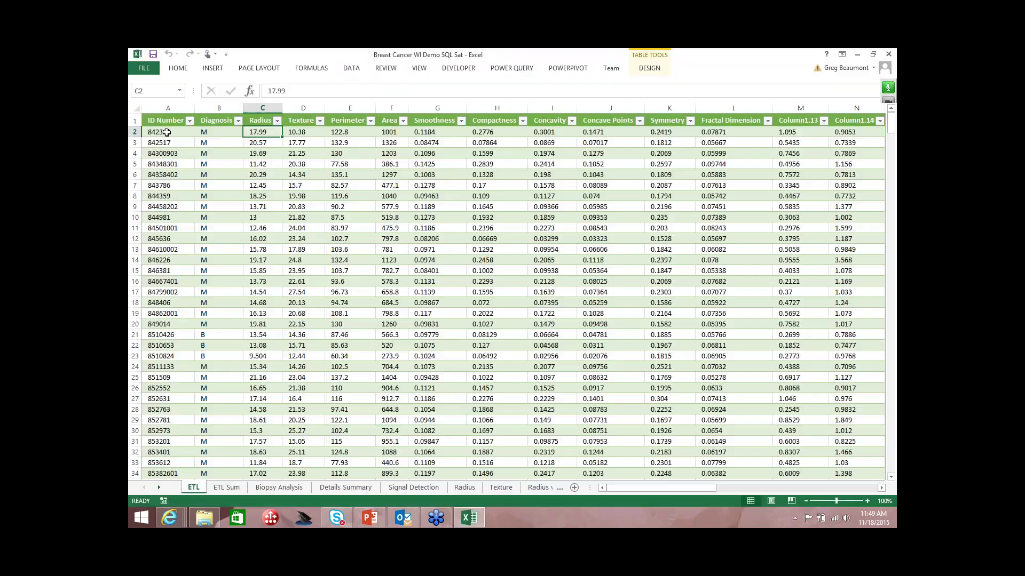
{"action": "key", "text": "Right"}
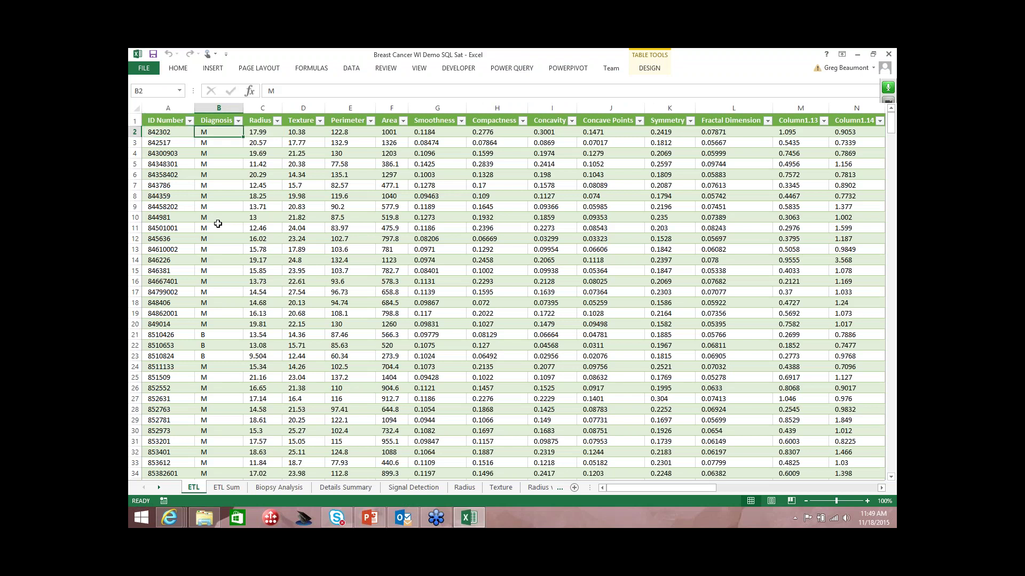
{"action": "key", "text": "Down"}
{"action": "key", "text": "Down"}
{"action": "key", "text": "Down"}
{"action": "key", "text": "Down"}
{"action": "key", "text": "Down"}
{"action": "key", "text": "Down"}
{"action": "key", "text": "Down"}
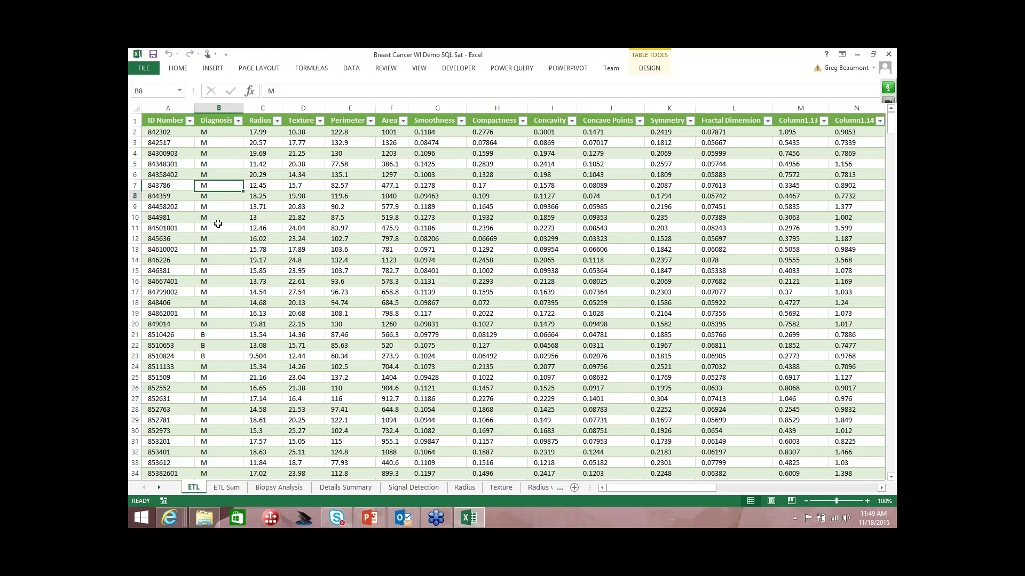
Look across the ETL sheet's measurement columns from Radius to Smoothness.
{"action": "key", "text": "Right"}
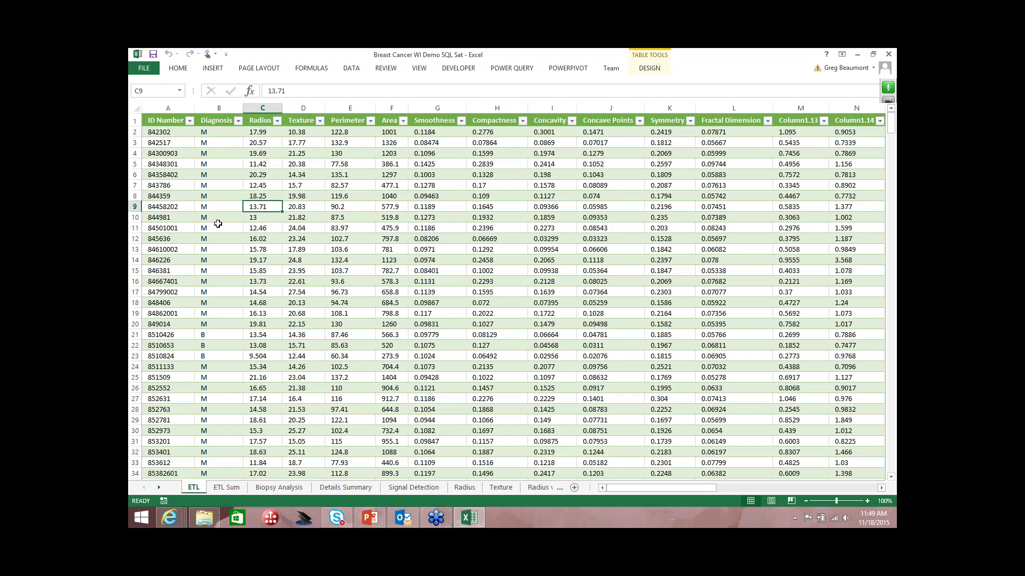
{"action": "key", "text": "Right"}
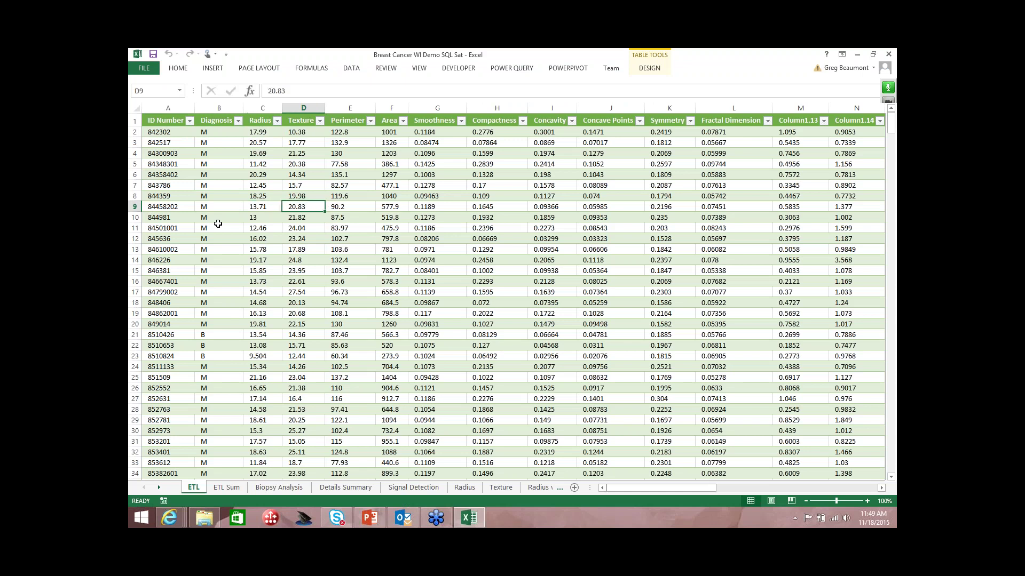
{"action": "key", "text": "Right"}
{"action": "key", "text": "Right"}
{"action": "key", "text": "Right"}
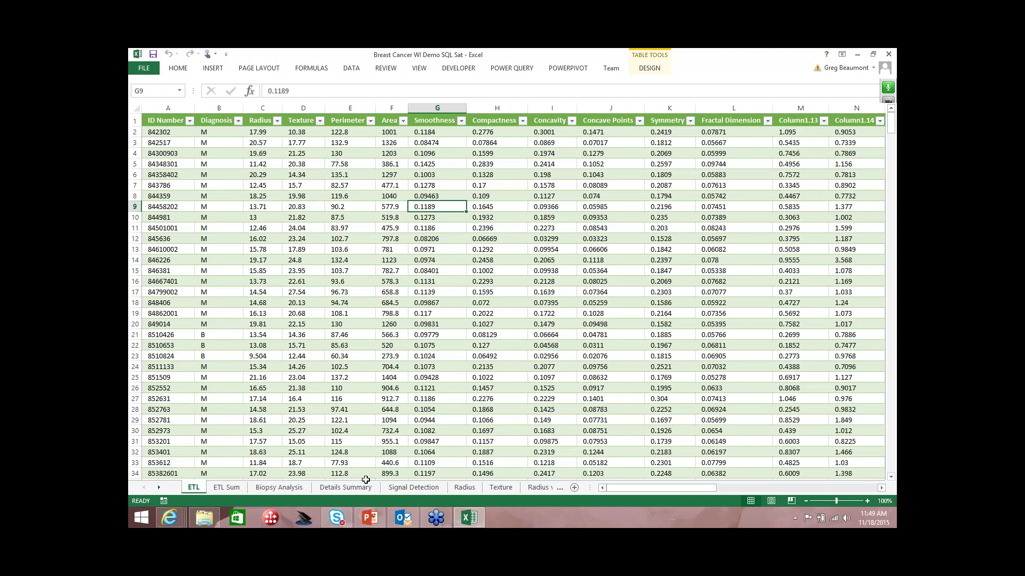
View the Radius and Texture sheets and compare their histograms for malignant and benign diagnoses.
{"action": "left_click", "coordinate": [465, 487]}
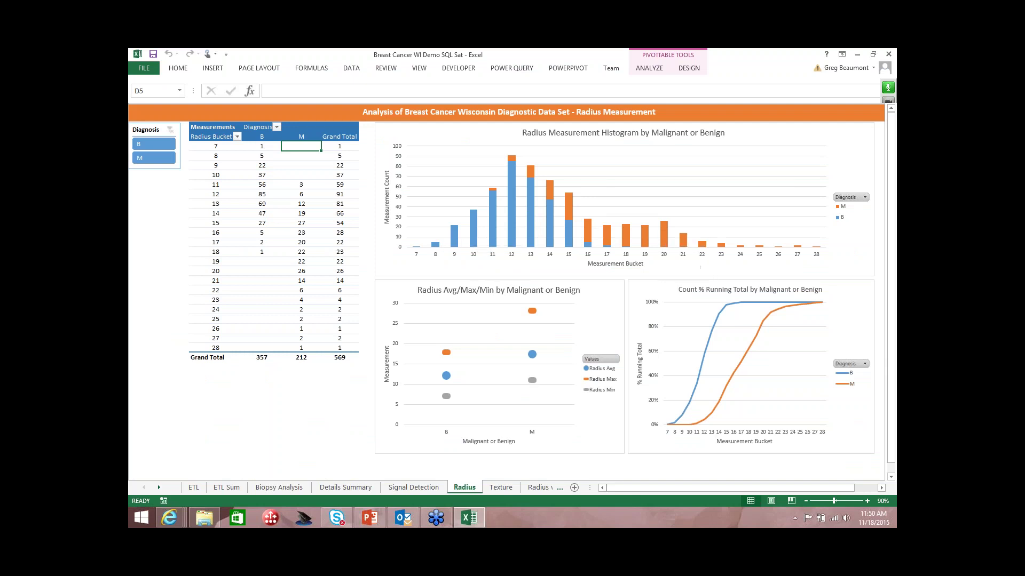
{"action": "left_click", "coordinate": [502, 487]}
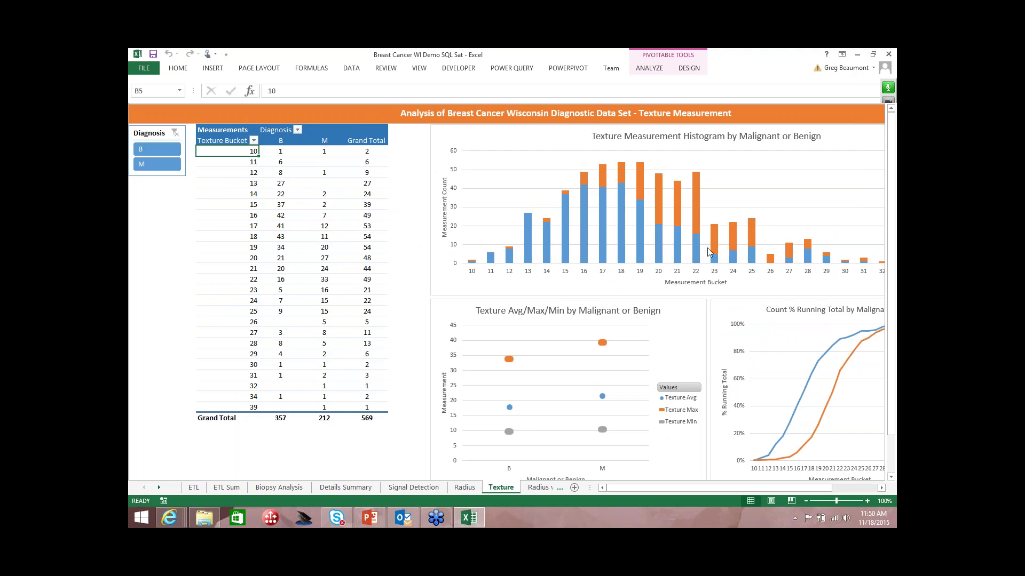
{"action": "mouse_move", "coordinate": [620, 232]}
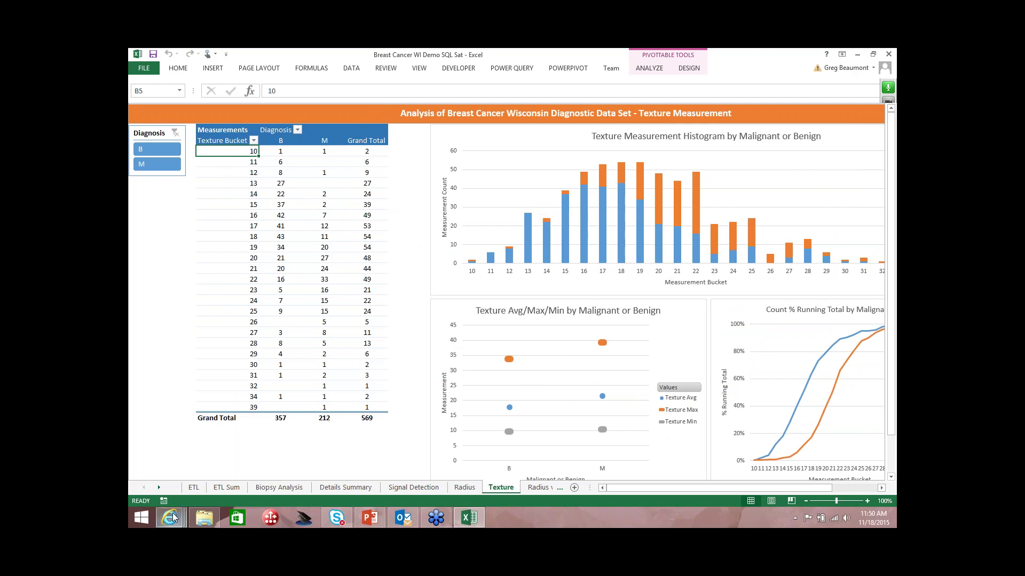
{"action": "mouse_move", "coordinate": [172, 518]}
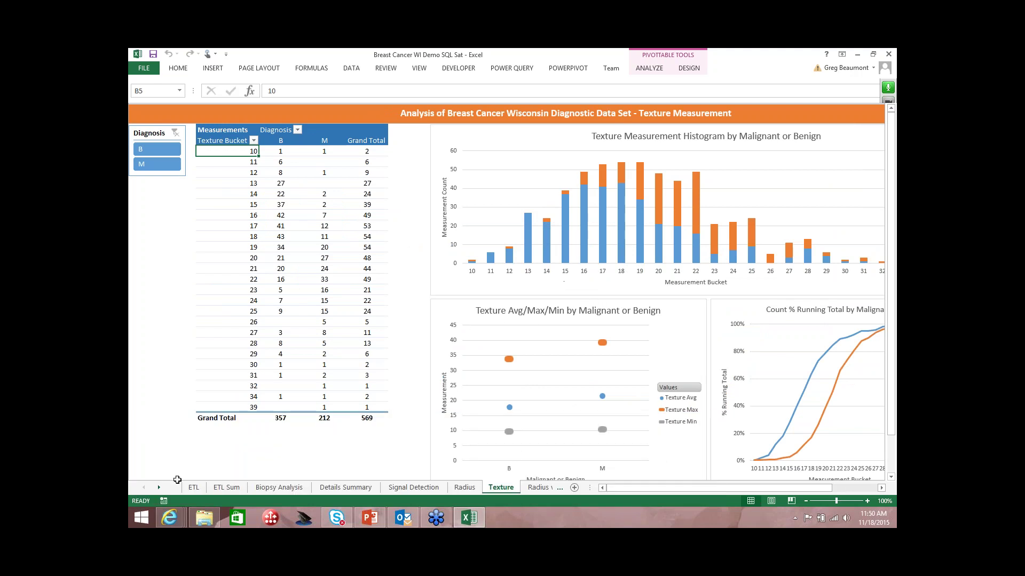
Open the ML BC Upload sheet and review its measurement columns across to Fractal Dimension.
{"action": "left_click", "coordinate": [159, 487]}
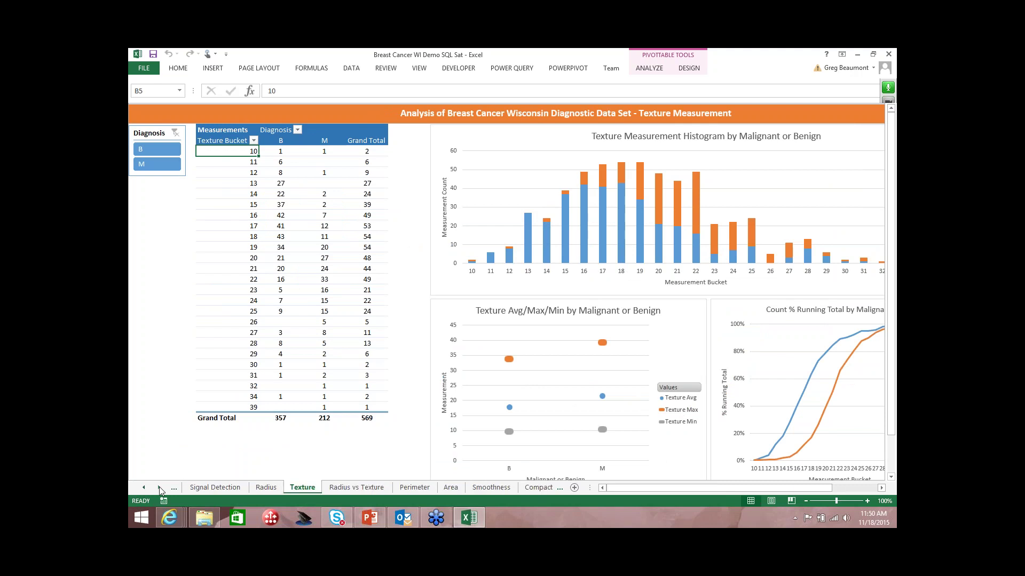
{"action": "left_click", "coordinate": [159, 486]}
{"action": "left_click", "coordinate": [159, 487]}
{"action": "left_click", "coordinate": [159, 487]}
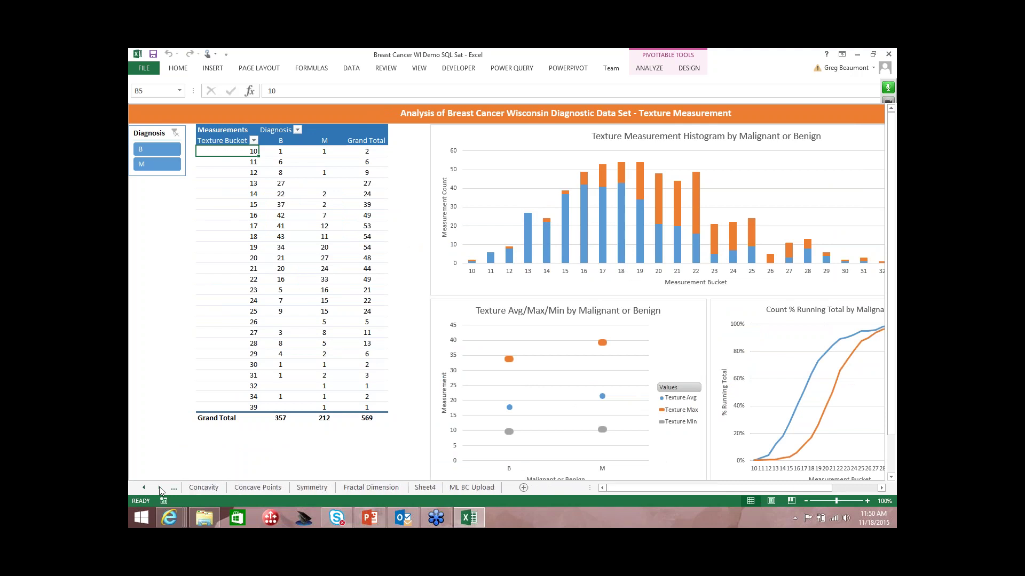
{"action": "left_click", "coordinate": [471, 488]}
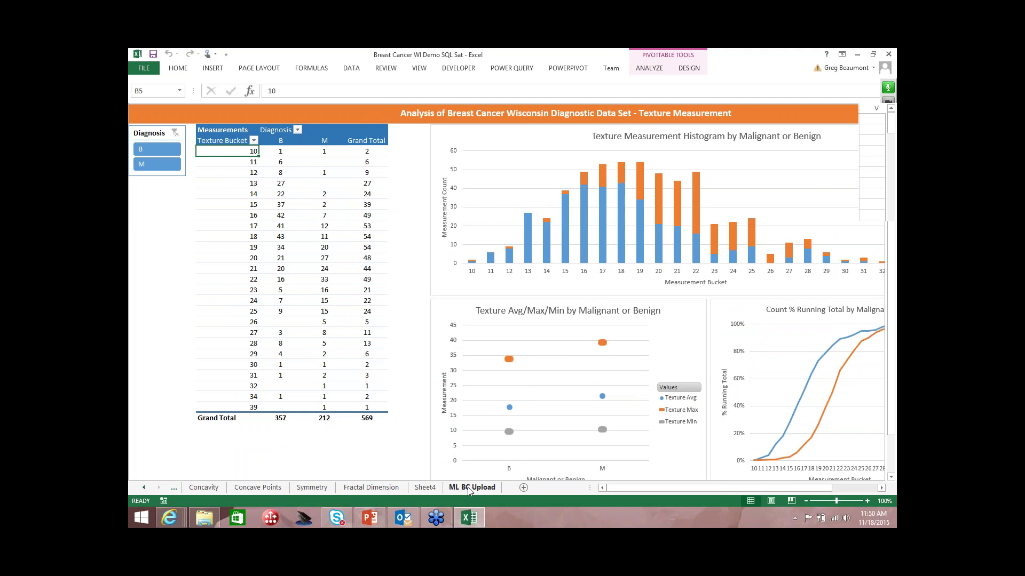
{"action": "key", "text": "Right"}
{"action": "key", "text": "Right"}
{"action": "key", "text": "Right"}
{"action": "key", "text": "Right"}
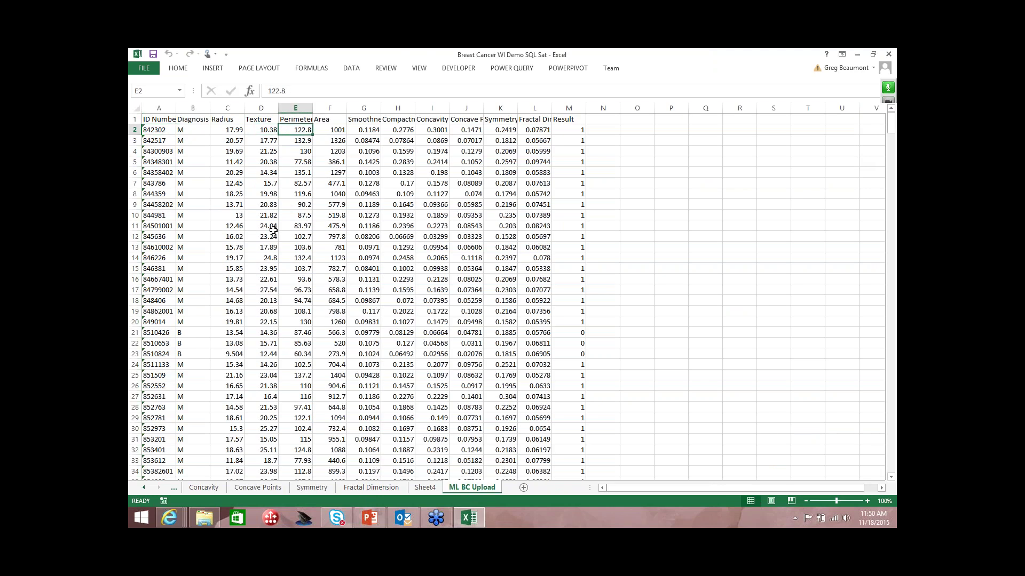
{"action": "key", "text": "Right"}
{"action": "key", "text": "Right"}
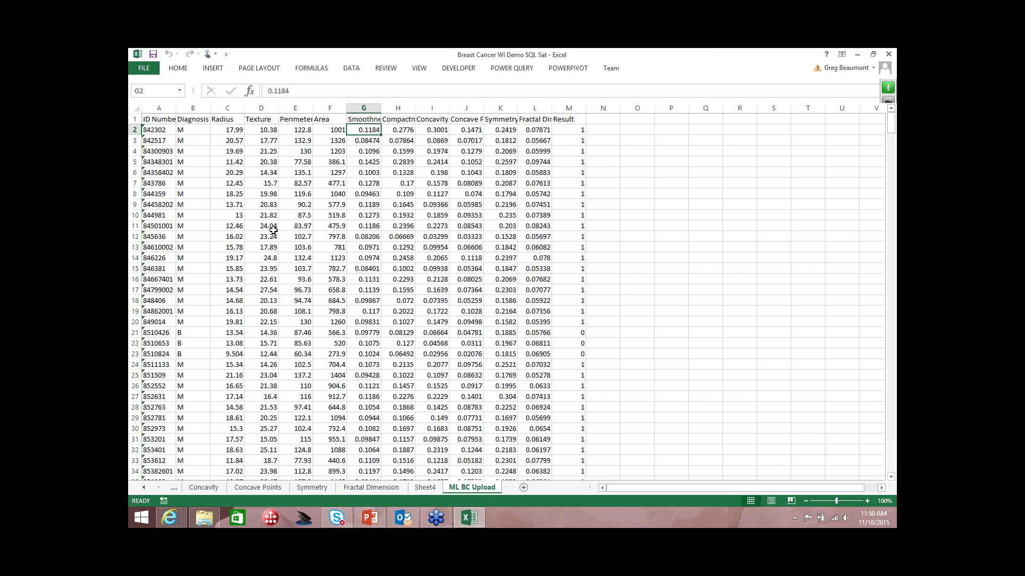
{"action": "key", "text": "Right"}
{"action": "key", "text": "Right"}
{"action": "key", "text": "Right"}
{"action": "key", "text": "Right"}
{"action": "key", "text": "Right"}
Examine the Result column on the ML BC Upload sheet against the malignant and benign diagnosis rows.
{"action": "key", "text": "Down"}
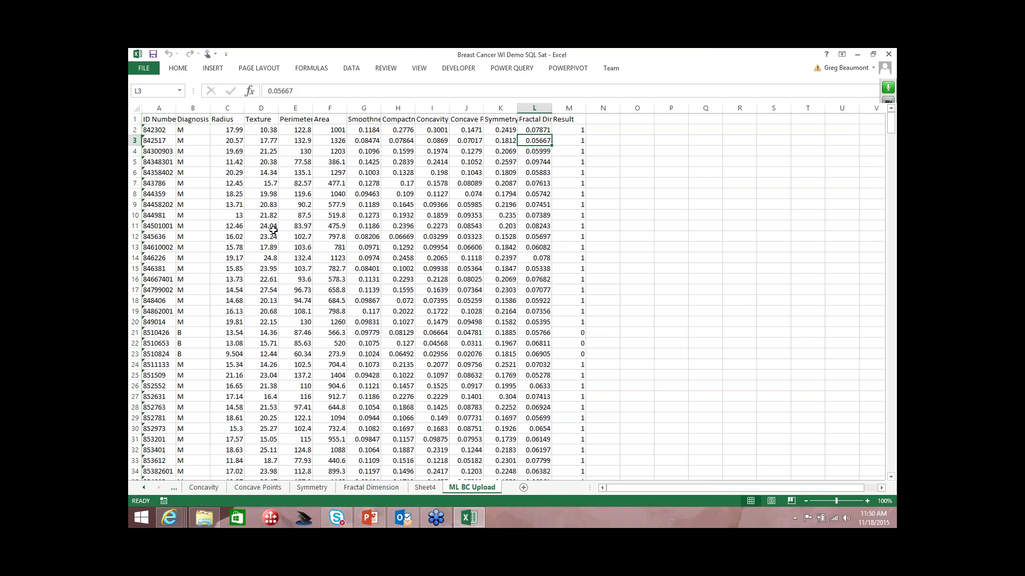
{"action": "key", "text": "Down"}
{"action": "key", "text": "Down"}
{"action": "key", "text": "Down"}
{"action": "key", "text": "Down"}
{"action": "key", "text": "Down"}
{"action": "key", "text": "Down"}
{"action": "key", "text": "Down"}
{"action": "key", "text": "Down"}
{"action": "key", "text": "Down"}
{"action": "key", "text": "Down"}
{"action": "key", "text": "Down"}
{"action": "key", "text": "Right"}
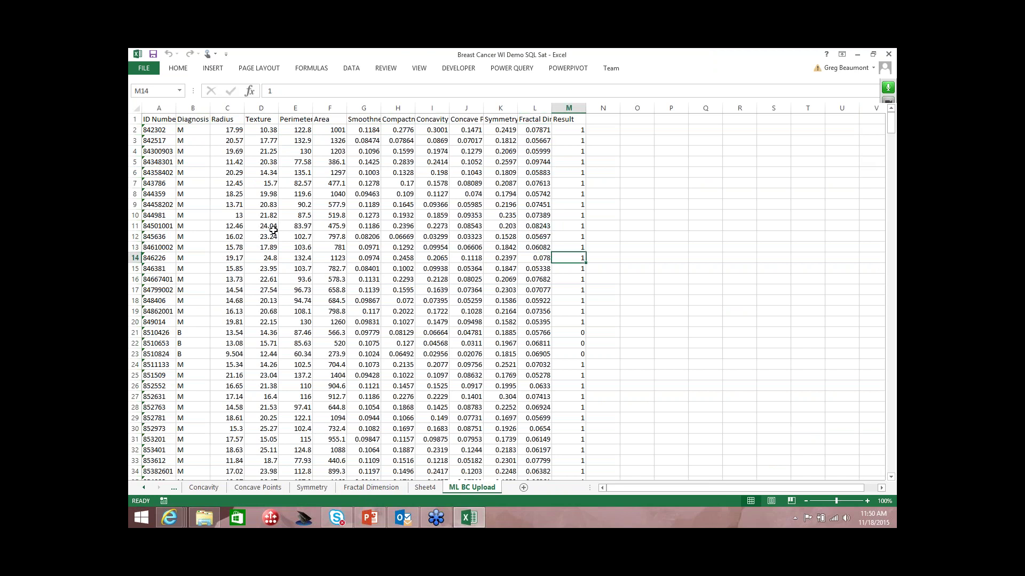
{"action": "key", "text": "Down"}
{"action": "key", "text": "Down"}
{"action": "key", "text": "Down"}
{"action": "key", "text": "Down"}
{"action": "key", "text": "Down"}
{"action": "key", "text": "Down"}
{"action": "key", "text": "Down"}
{"action": "key", "text": "Down"}
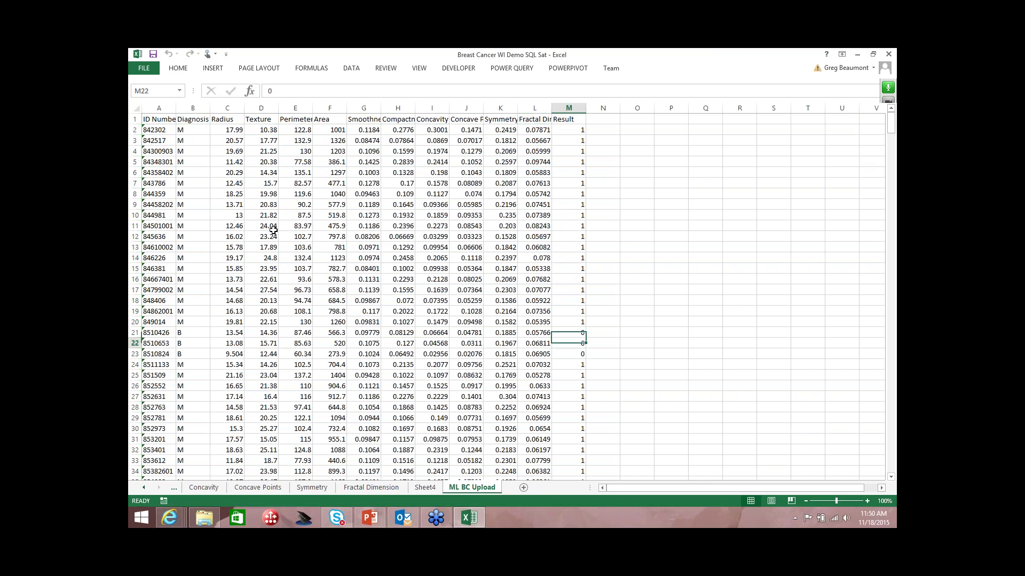
{"action": "key", "text": "Left"}
{"action": "key", "text": "Left"}
{"action": "key", "text": "Left"}
{"action": "key", "text": "Left"}
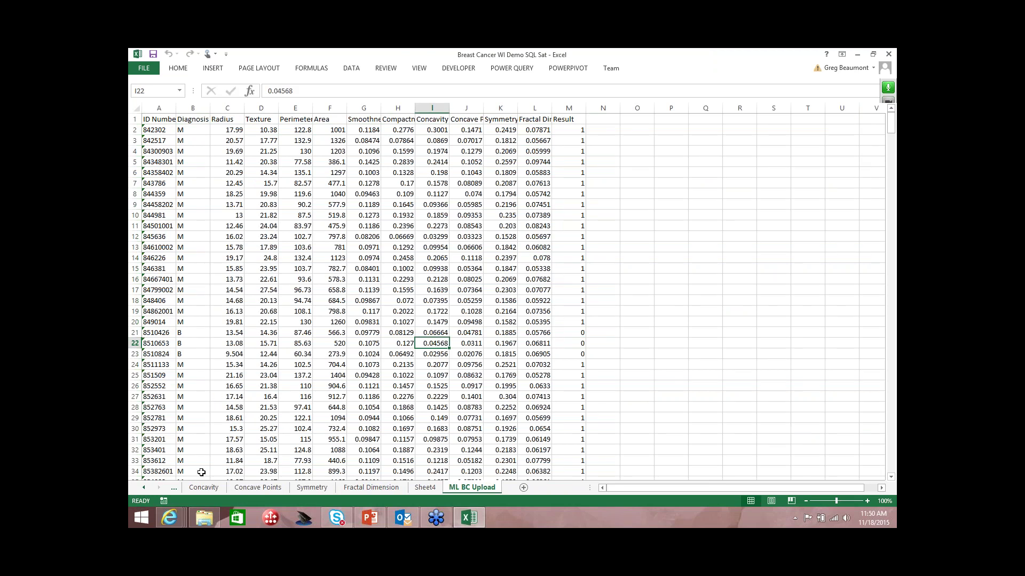
Go back through the workbook's sheets and open Details Summary.
{"action": "left_click", "coordinate": [144, 488]}
{"action": "left_click", "coordinate": [144, 488]}
{"action": "left_click", "coordinate": [144, 488]}
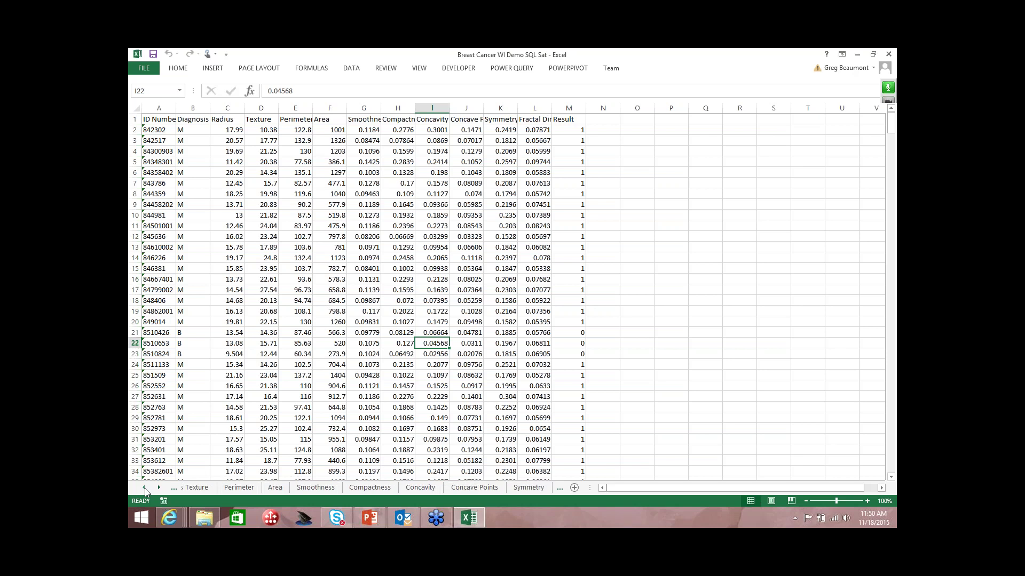
{"action": "left_click", "coordinate": [144, 487]}
{"action": "left_click", "coordinate": [144, 487]}
{"action": "left_click", "coordinate": [144, 488]}
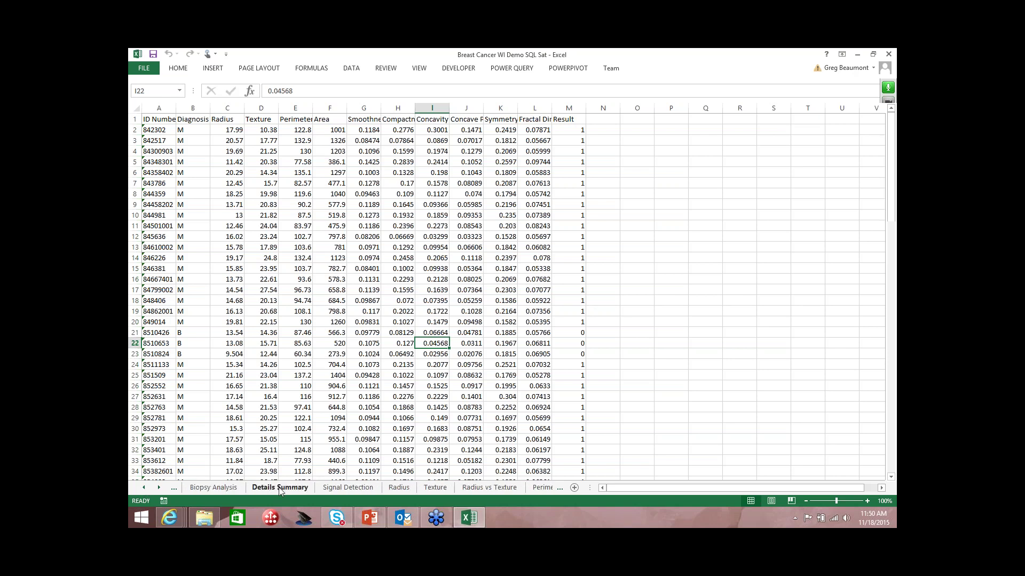
{"action": "left_click", "coordinate": [278, 488]}
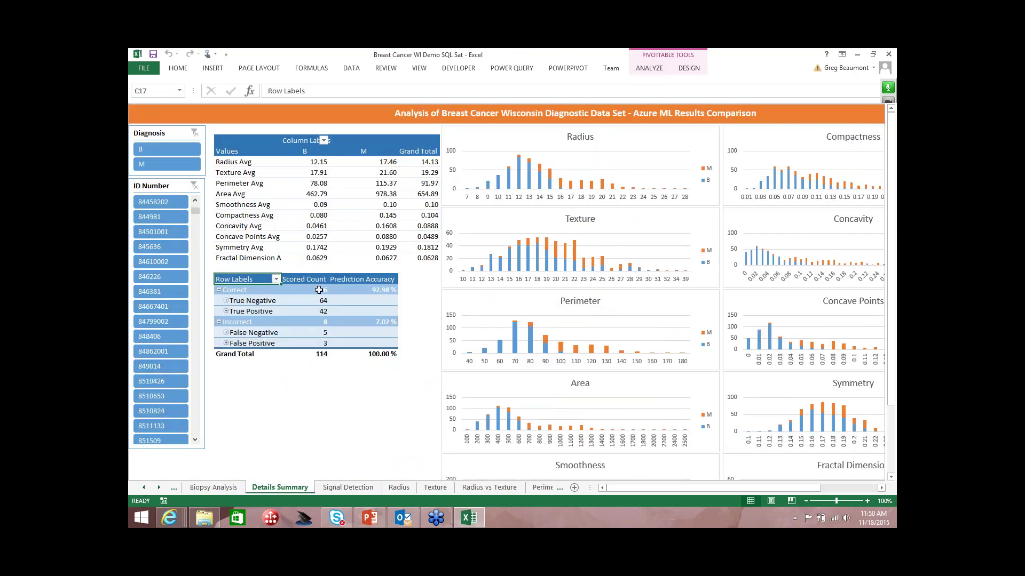
Set the font colour to black for the Scored Count and Prediction Accuracy cells from the Correct row to the Incorrect row.
{"action": "left_click_drag", "start_coordinate": [381, 315], "coordinate": [381, 322]}
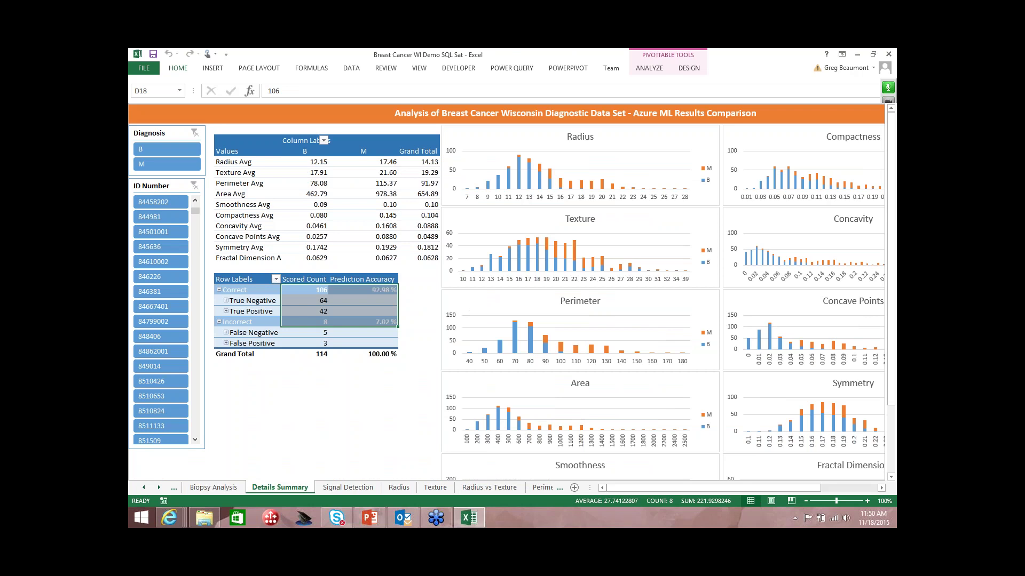
{"action": "left_click", "coordinate": [178, 68]}
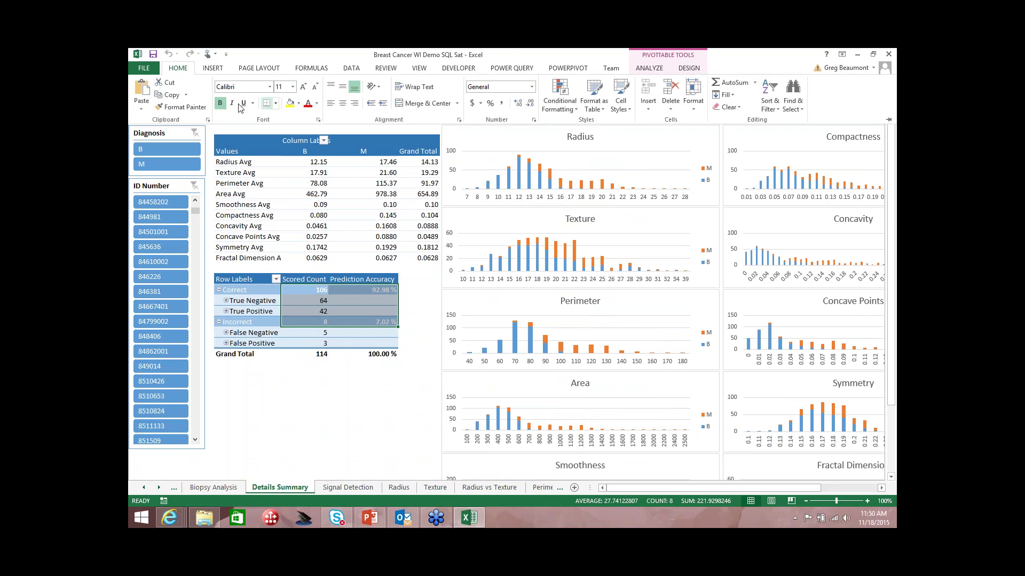
{"action": "left_click", "coordinate": [317, 104]}
{"action": "left_click", "coordinate": [319, 117]}
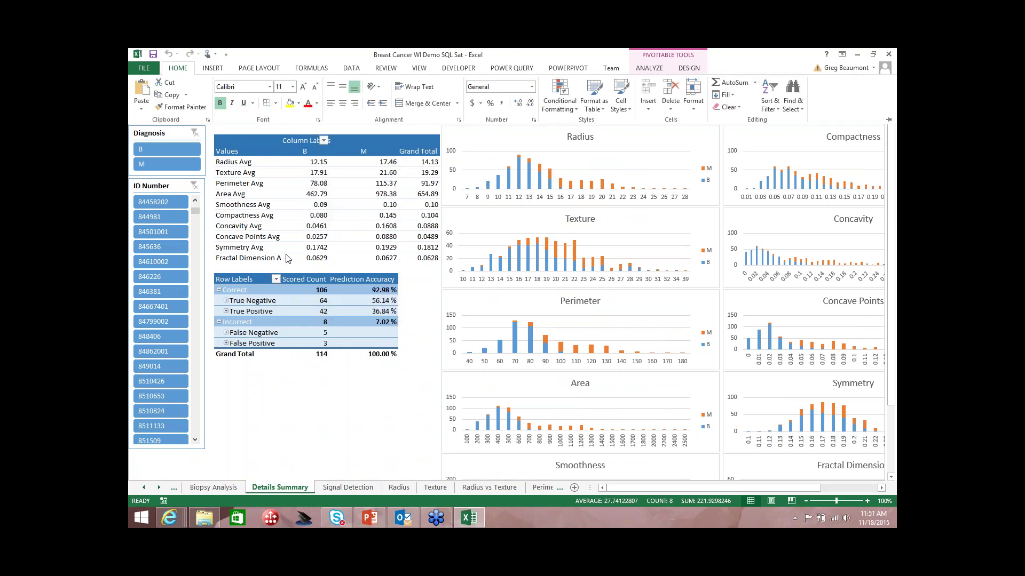
Examine the prediction accuracy table's Correct results and its True Negative, True Positive, False Negative and False Positive categories.
{"action": "left_click", "coordinate": [318, 292]}
{"action": "left_click", "coordinate": [363, 290]}
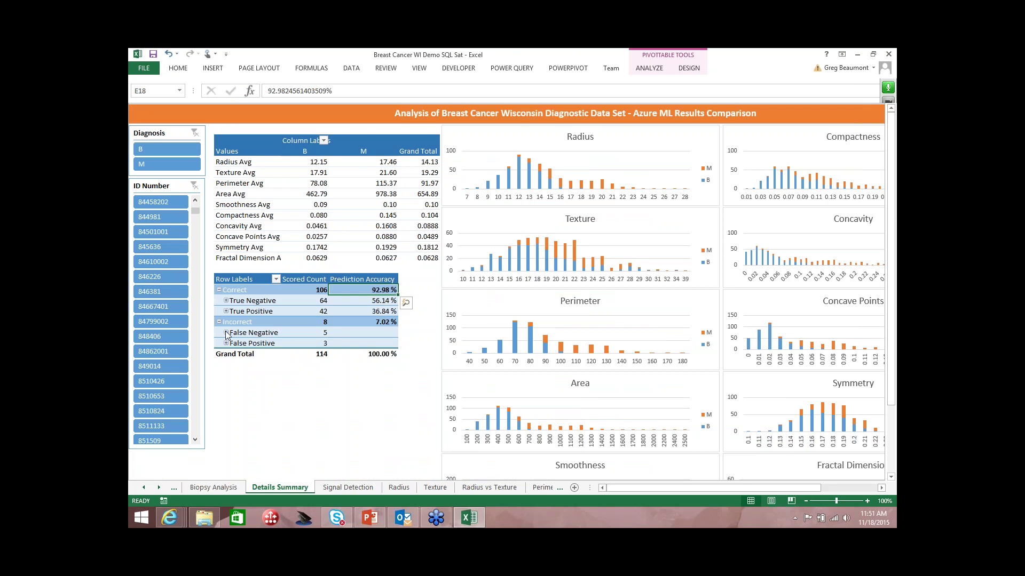
{"action": "left_click", "coordinate": [250, 301]}
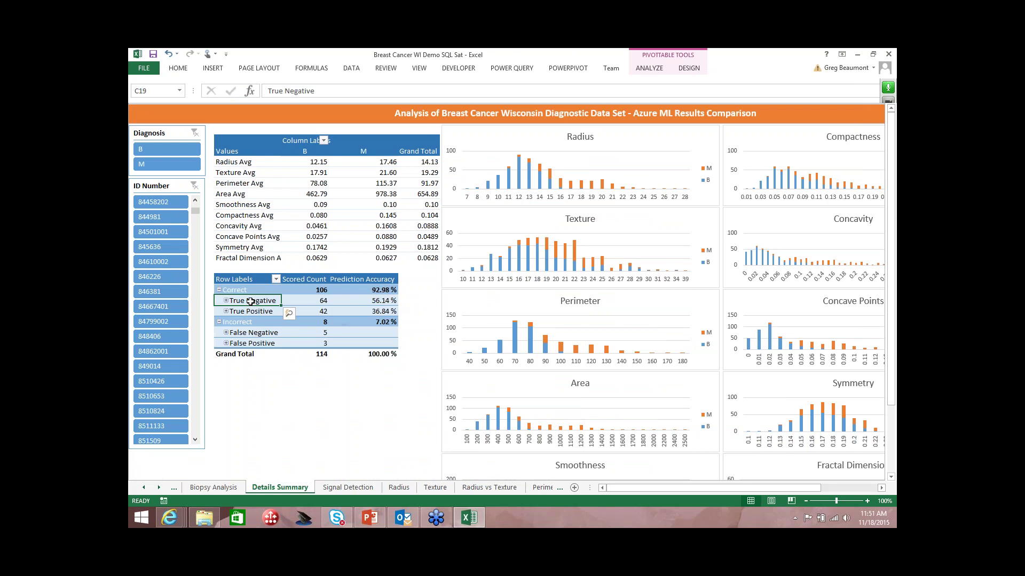
{"action": "key", "text": "Down"}
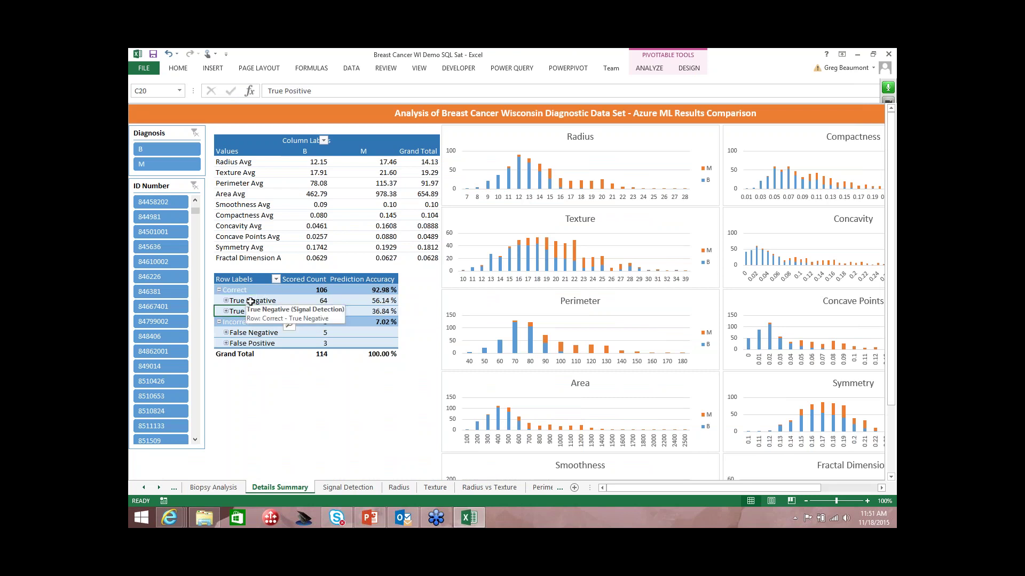
{"action": "key", "text": "Down"}
{"action": "key", "text": "Down"}
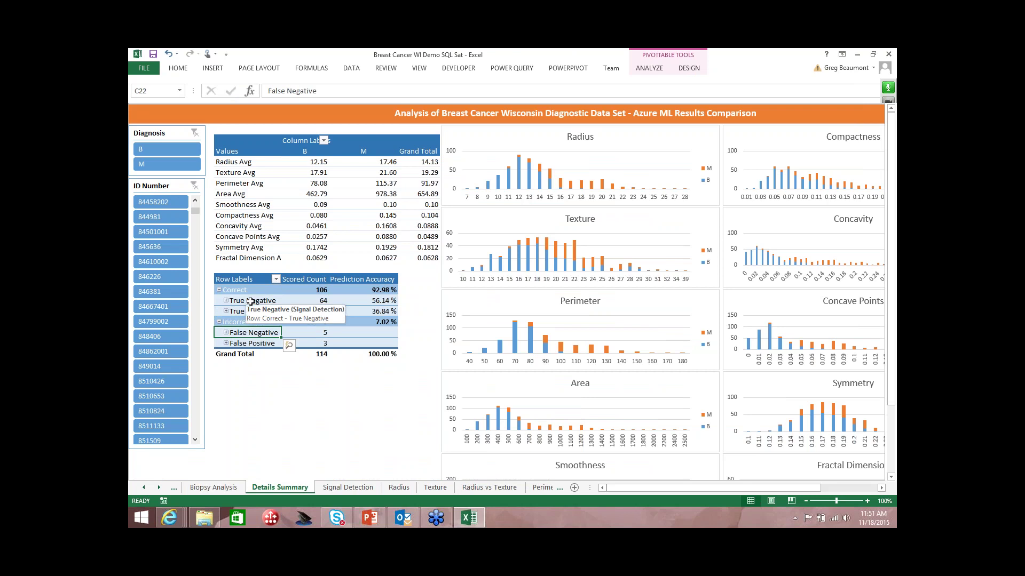
{"action": "key", "text": "Down"}
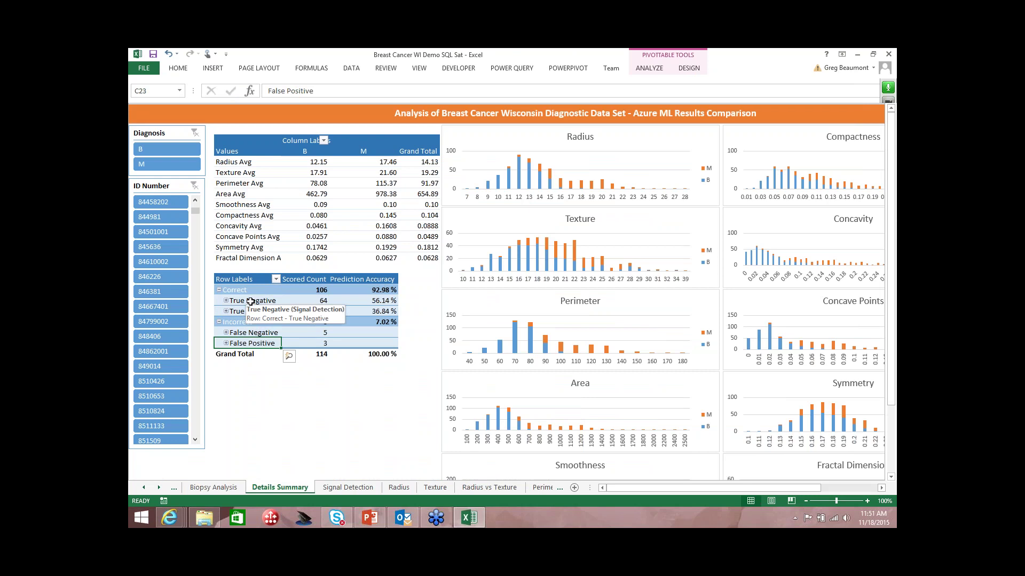
{"action": "key", "text": "Up"}
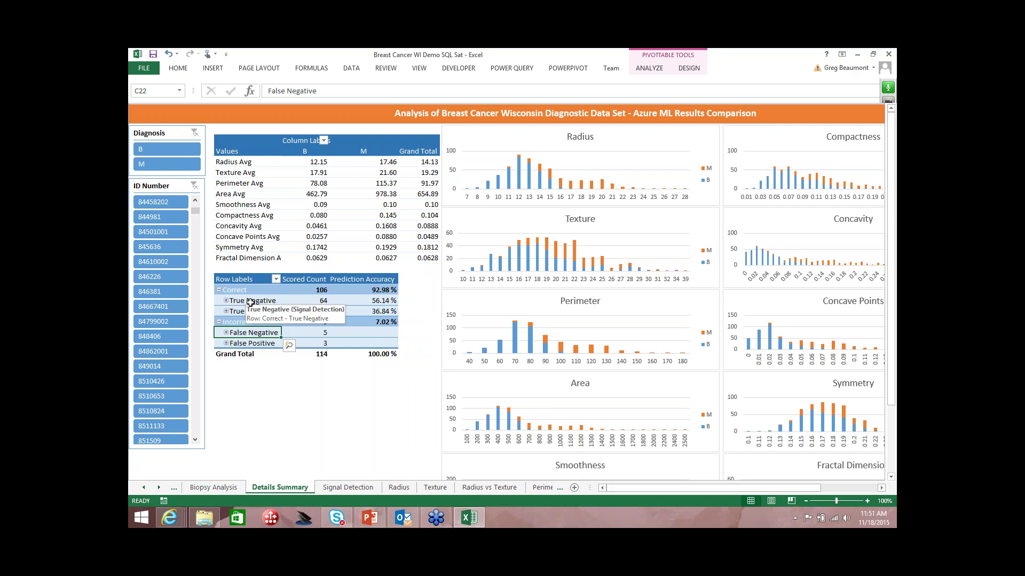
Expand the False Negative category and filter the dashboard's ID Number slicer to the first case listed under it.
{"action": "left_click", "coordinate": [225, 332]}
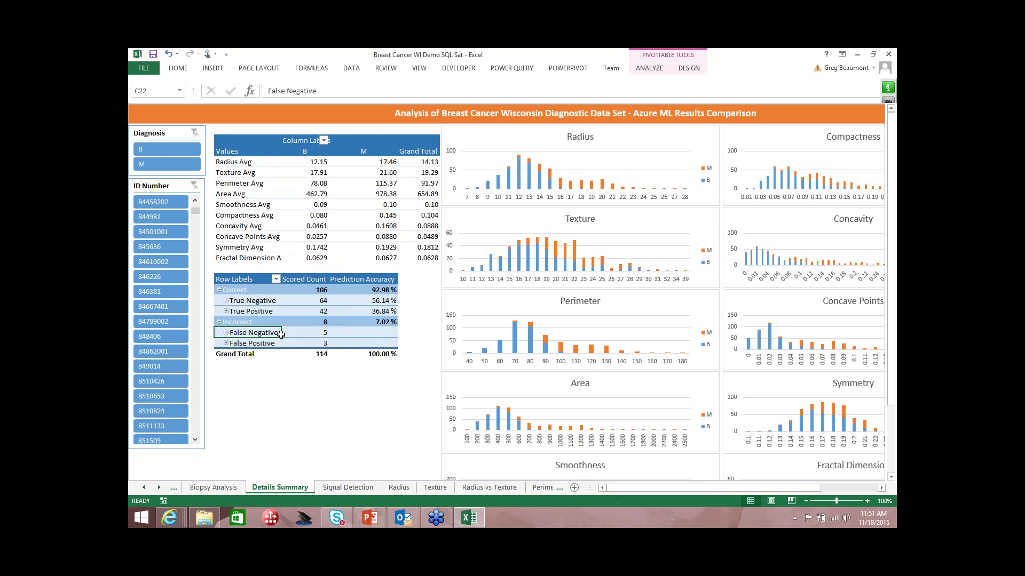
{"action": "left_click", "coordinate": [253, 344]}
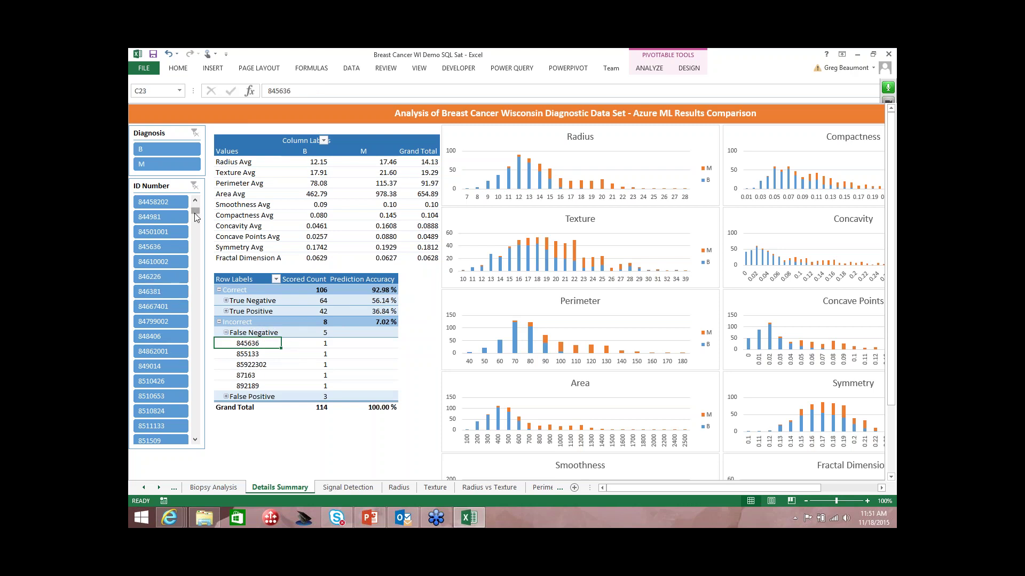
{"action": "left_click_drag", "start_coordinate": [195, 213], "coordinate": [195, 216]}
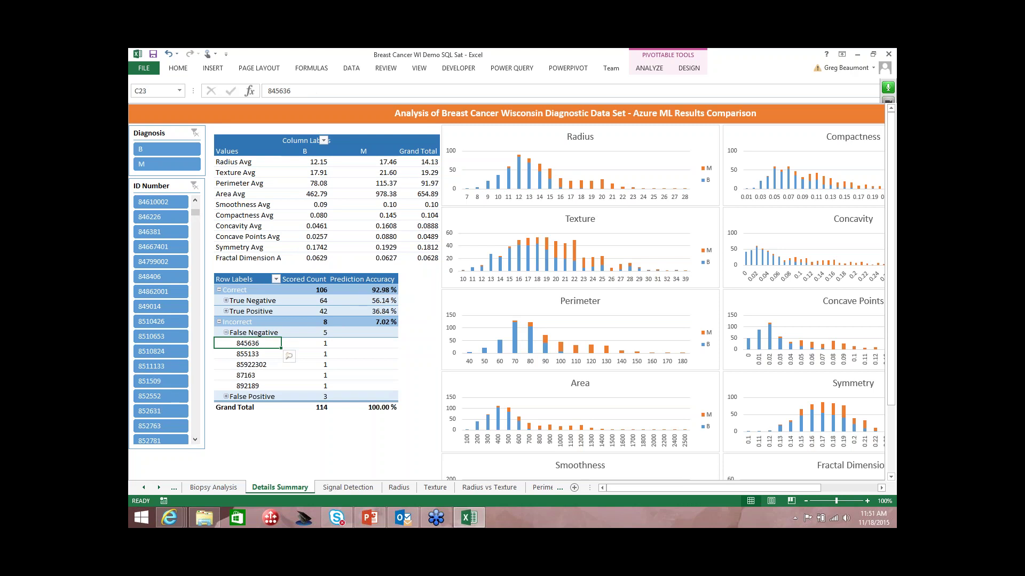
{"action": "left_click", "coordinate": [196, 440]}
{"action": "left_click", "coordinate": [196, 440]}
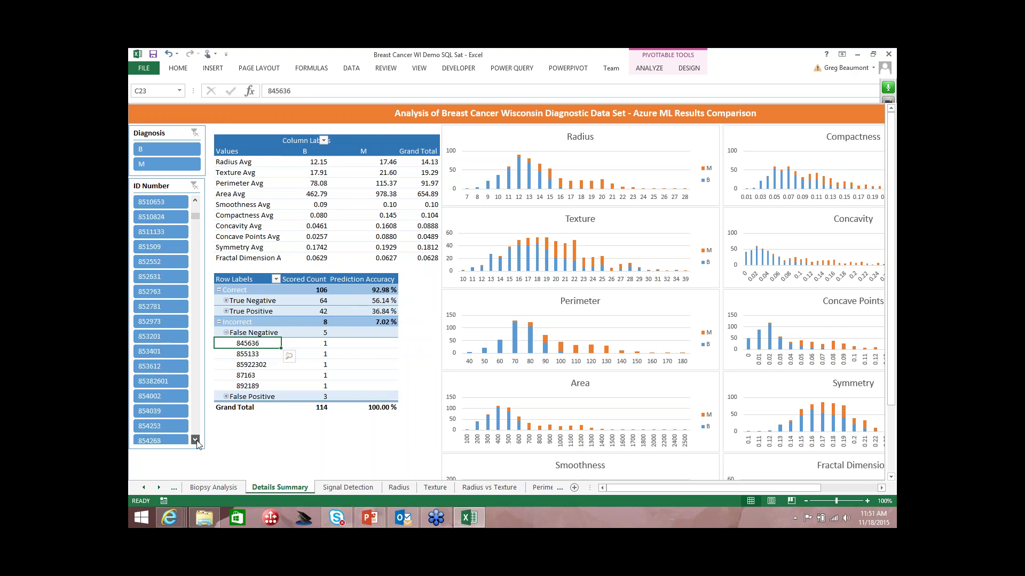
{"action": "left_click", "coordinate": [196, 440]}
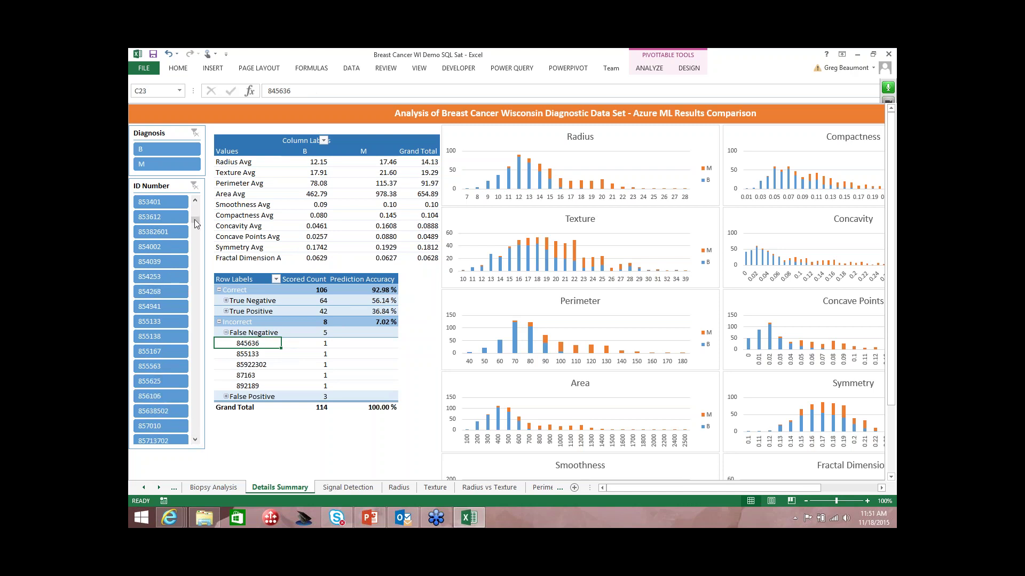
{"action": "left_click", "coordinate": [195, 202]}
{"action": "left_click", "coordinate": [195, 203]}
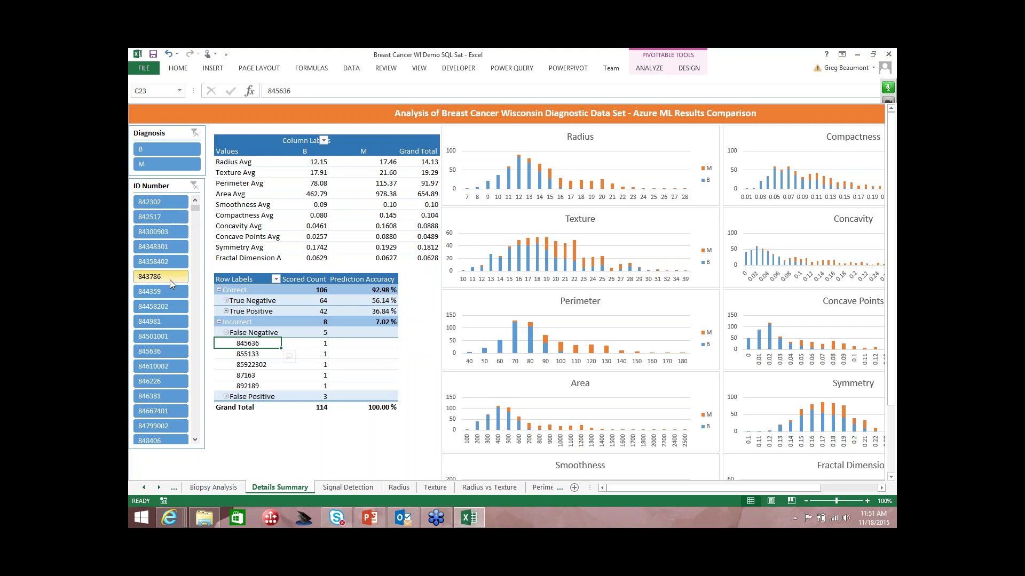
{"action": "left_click", "coordinate": [163, 349]}
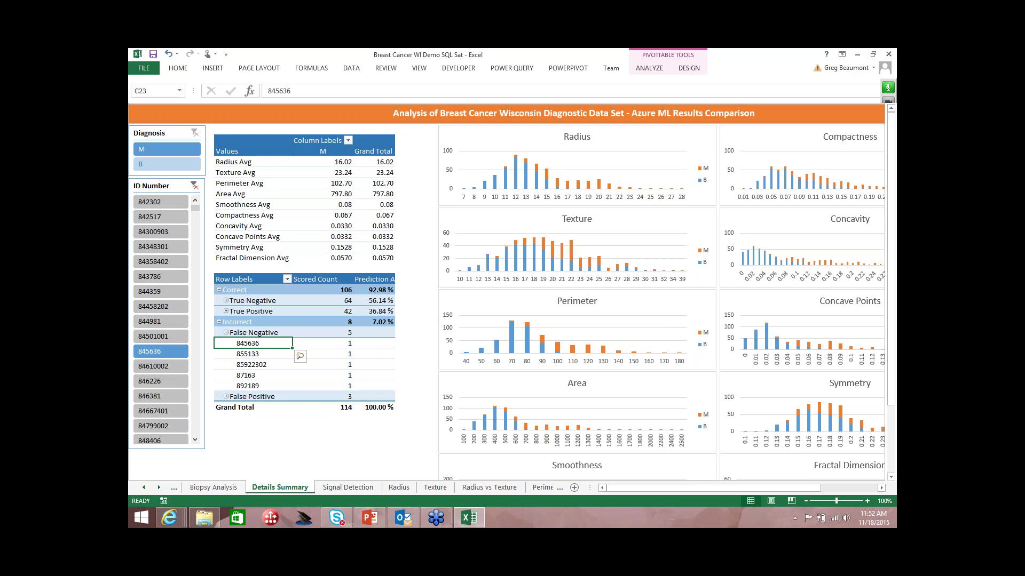
Close the workbook without saving and open Breast Cancer WI Diagnostic App Demo from the Healthcare folder.
{"action": "left_click", "coordinate": [889, 54]}
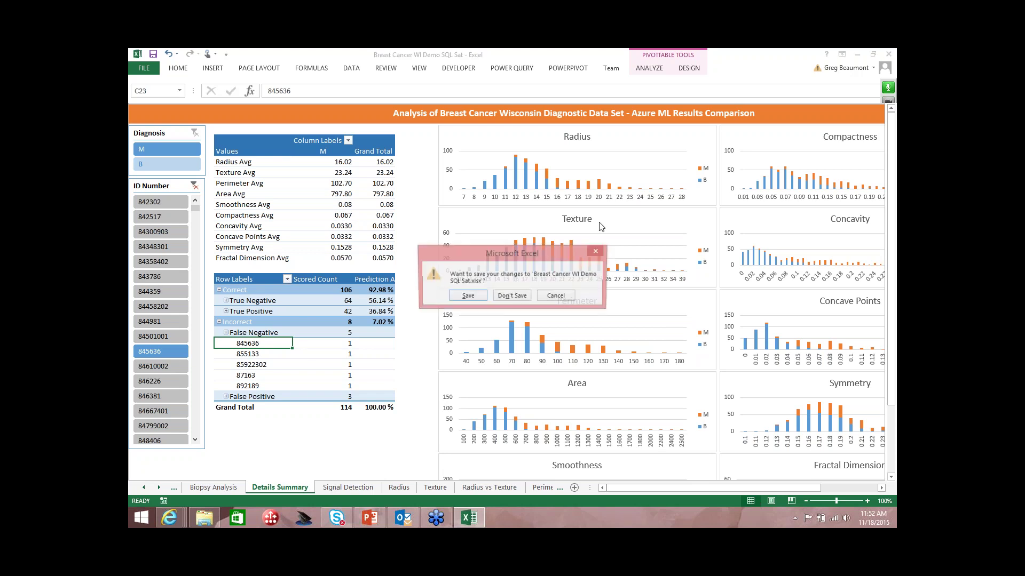
{"action": "left_click", "coordinate": [511, 299]}
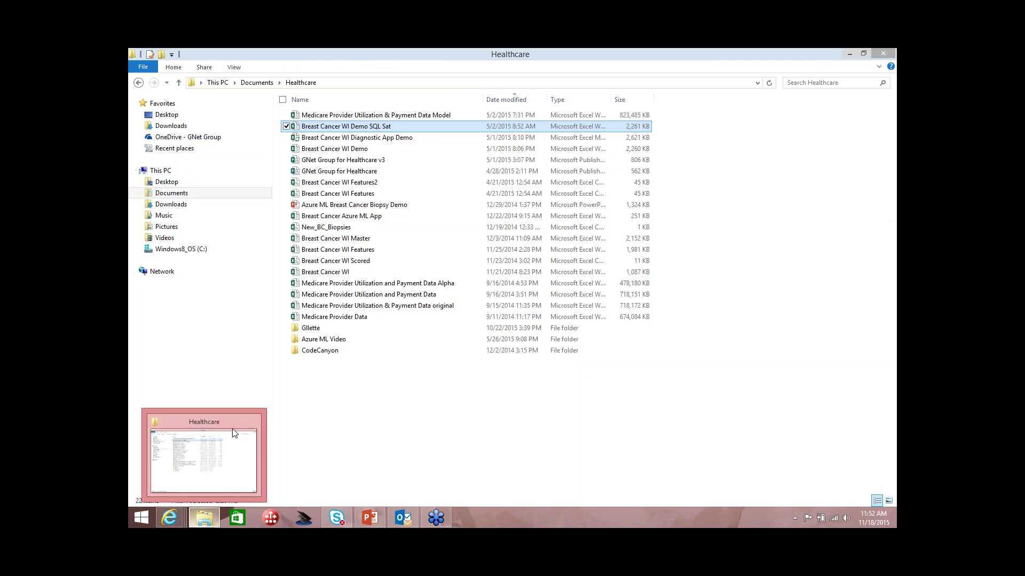
{"action": "left_click", "coordinate": [355, 139]}
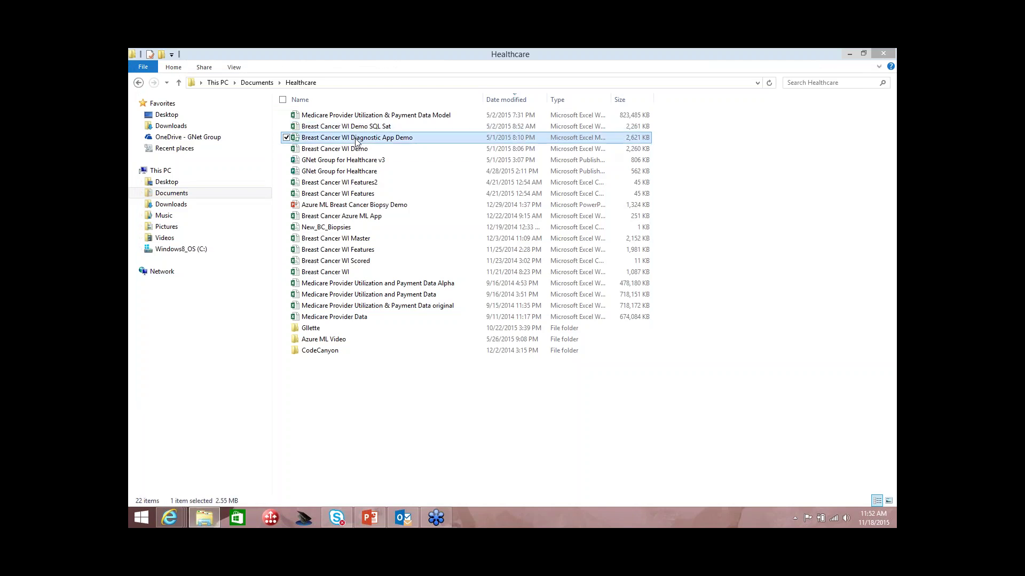
{"action": "double_click", "coordinate": [357, 139]}
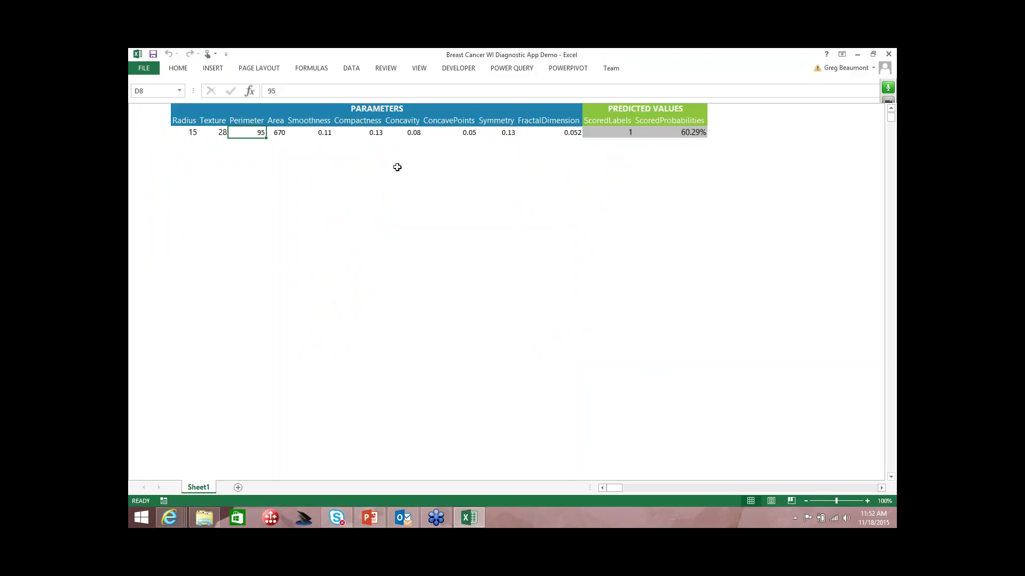
Examine the biopsy parameters from Texture through FractalDimension and the predicted ScoredLabels and ScoredProbabilities values.
{"action": "left_click", "coordinate": [218, 132]}
{"action": "key", "text": "Right"}
{"action": "key", "text": "Right"}
{"action": "key", "text": "Right"}
{"action": "key", "text": "Right"}
{"action": "key", "text": "Right"}
{"action": "key", "text": "Right"}
{"action": "key", "text": "Left"}
{"action": "key", "text": "Left"}
{"action": "key", "text": "Left"}
{"action": "key", "text": "Left"}
{"action": "key", "text": "Left"}
{"action": "key", "text": "Left"}
{"action": "key", "text": "Right"}
{"action": "key", "text": "Right"}
{"action": "key", "text": "Right"}
{"action": "key", "text": "Right"}
{"action": "key", "text": "Right"}
{"action": "key", "text": "Right"}
{"action": "key", "text": "Right"}
{"action": "key", "text": "Right"}
{"action": "key", "text": "Right"}
{"action": "key", "text": "Left"}
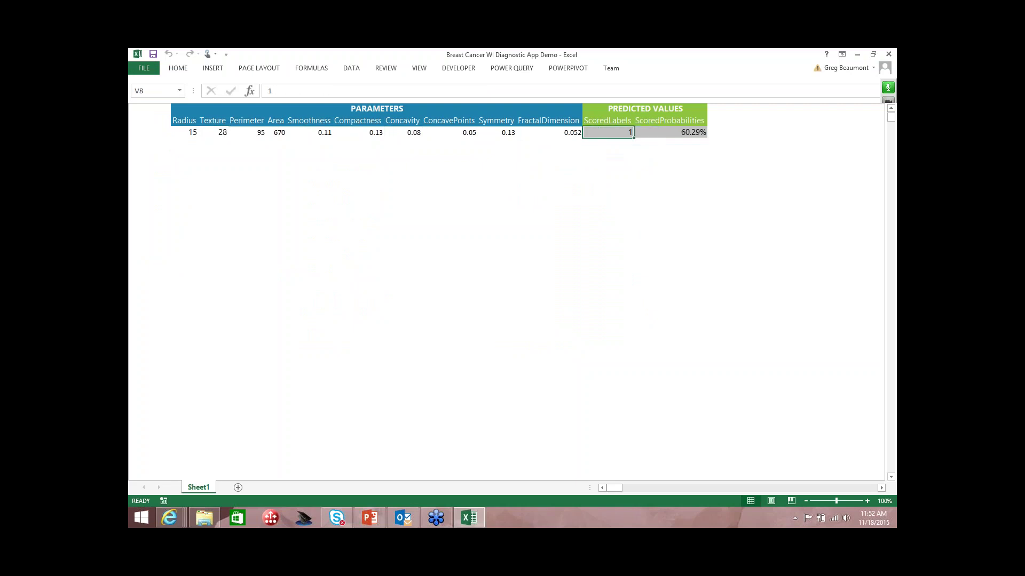
{"action": "key", "text": "Right"}
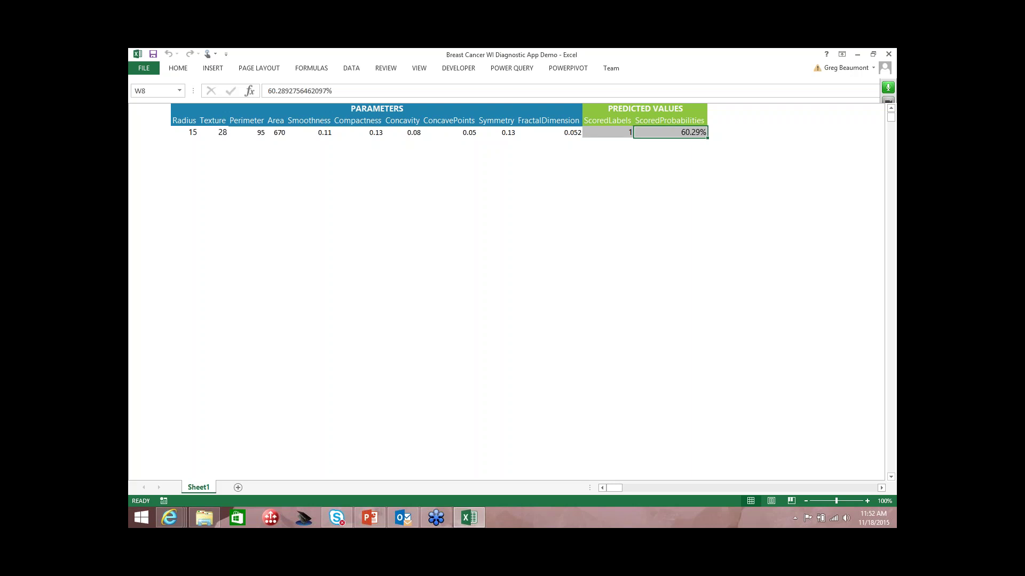
Set the Texture parameter to 50 and check the recalculated predicted values.
{"action": "key", "text": "Left"}
{"action": "key", "text": "Left"}
{"action": "key", "text": "Left"}
{"action": "key", "text": "Left"}
{"action": "key", "text": "Left"}
{"action": "key", "text": "Left"}
{"action": "key", "text": "Left"}
{"action": "key", "text": "Left"}
{"action": "key", "text": "Left"}
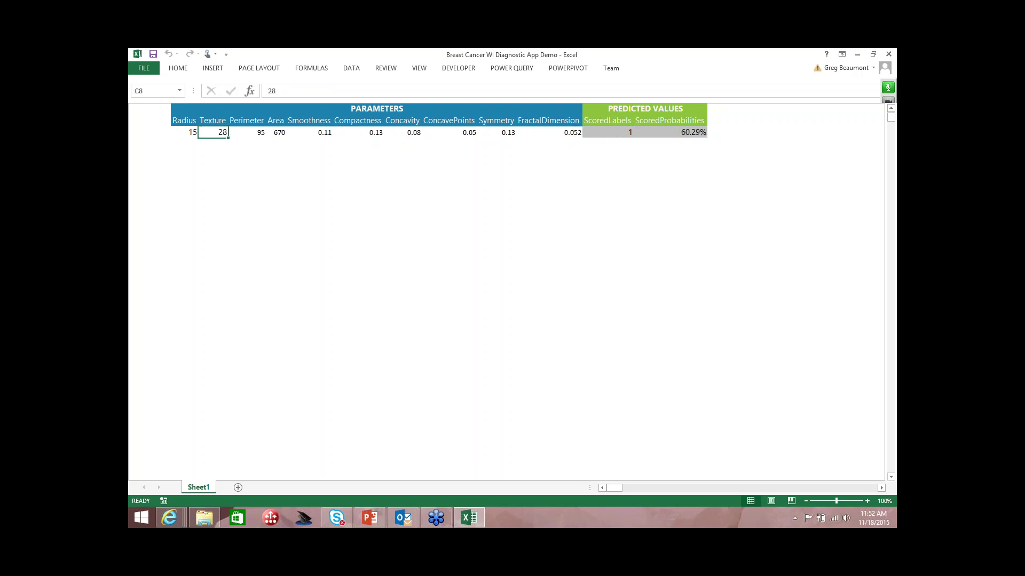
{"action": "type", "text": "5"}
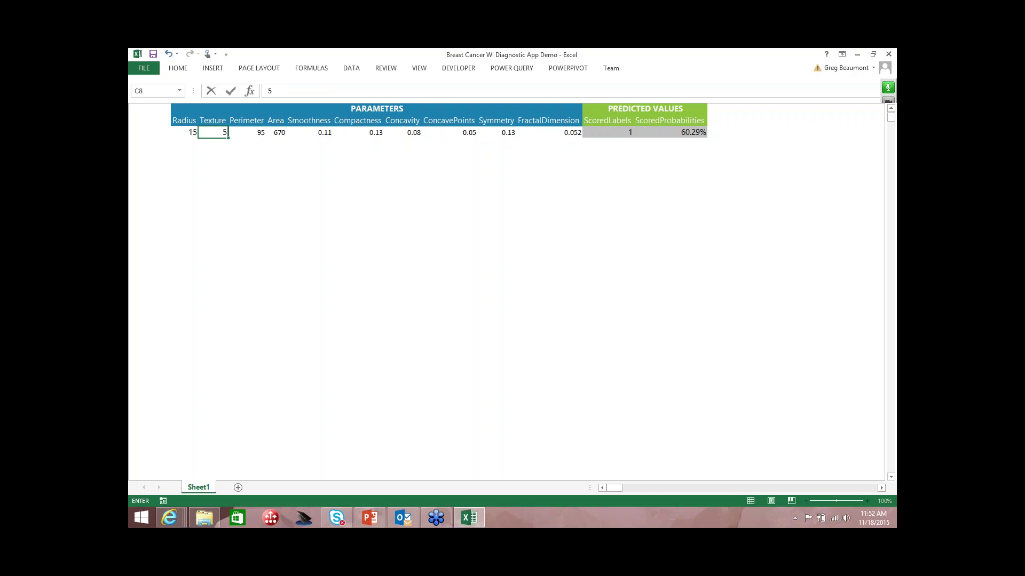
{"action": "type", "text": "0"}
{"action": "key", "text": "Right"}
{"action": "key", "text": "Right"}
{"action": "key", "text": "Right"}
{"action": "key", "text": "Right"}
{"action": "key", "text": "Right"}
{"action": "key", "text": "Right"}
{"action": "key", "text": "Right"}
{"action": "key", "text": "Right"}
{"action": "key", "text": "Right"}
{"action": "key", "text": "Left"}
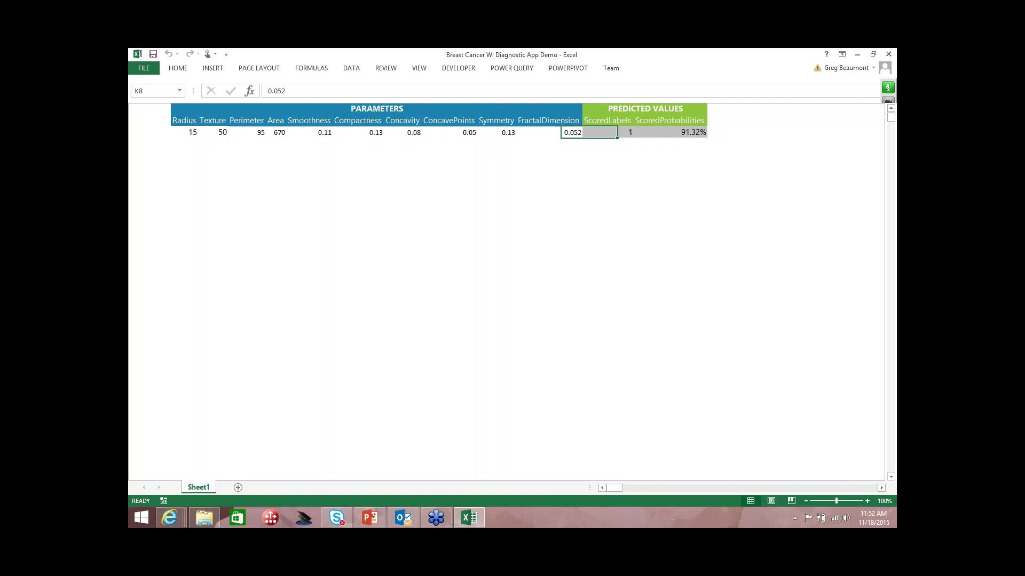
Set the Texture parameter to 20 and check the resulting ScoredLabels and ScoredProbabilities values.
{"action": "key", "text": "Left"}
{"action": "key", "text": "Left"}
{"action": "key", "text": "Left"}
{"action": "key", "text": "Left"}
{"action": "key", "text": "Left"}
{"action": "key", "text": "Left"}
{"action": "key", "text": "Left"}
{"action": "key", "text": "Left"}
{"action": "type", "text": "20"}
{"action": "key", "text": "Right"}
{"action": "key", "text": "Right"}
{"action": "key", "text": "Right"}
{"action": "key", "text": "Right"}
{"action": "key", "text": "Right"}
{"action": "key", "text": "Right"}
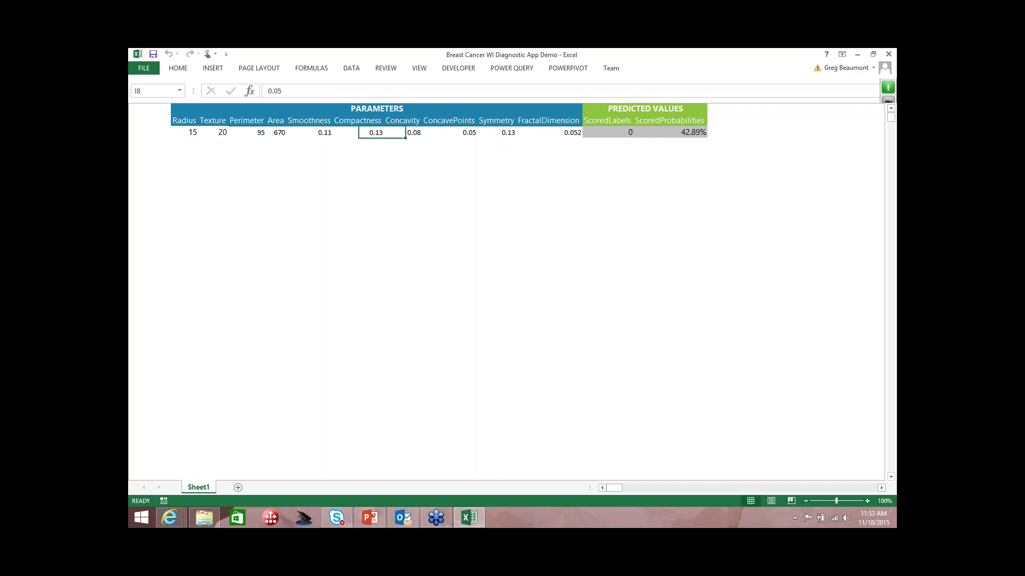
{"action": "key", "text": "Right"}
{"action": "key", "text": "Right"}
{"action": "key", "text": "Right"}
{"action": "key", "text": "Right"}
{"action": "key", "text": "Right"}
{"action": "key", "text": "Right"}
{"action": "key", "text": "Right"}
{"action": "key", "text": "Right"}
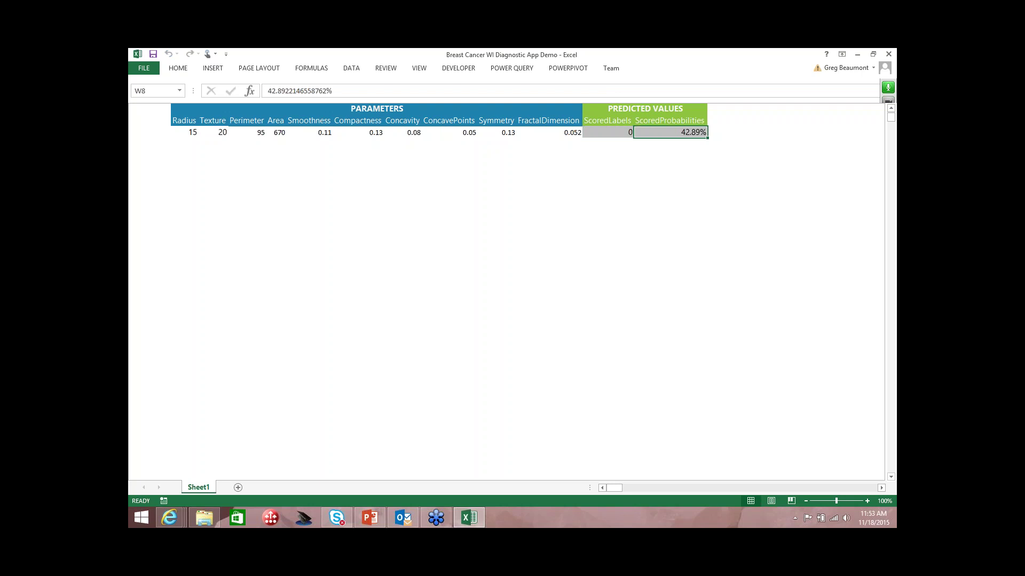
Return to the Texture value and close the diagnostic app workbook without saving the changes.
{"action": "key", "text": "Left"}
{"action": "key", "text": "Left"}
{"action": "key", "text": "Left"}
{"action": "key", "text": "Left"}
{"action": "key", "text": "Left"}
{"action": "key", "text": "Left"}
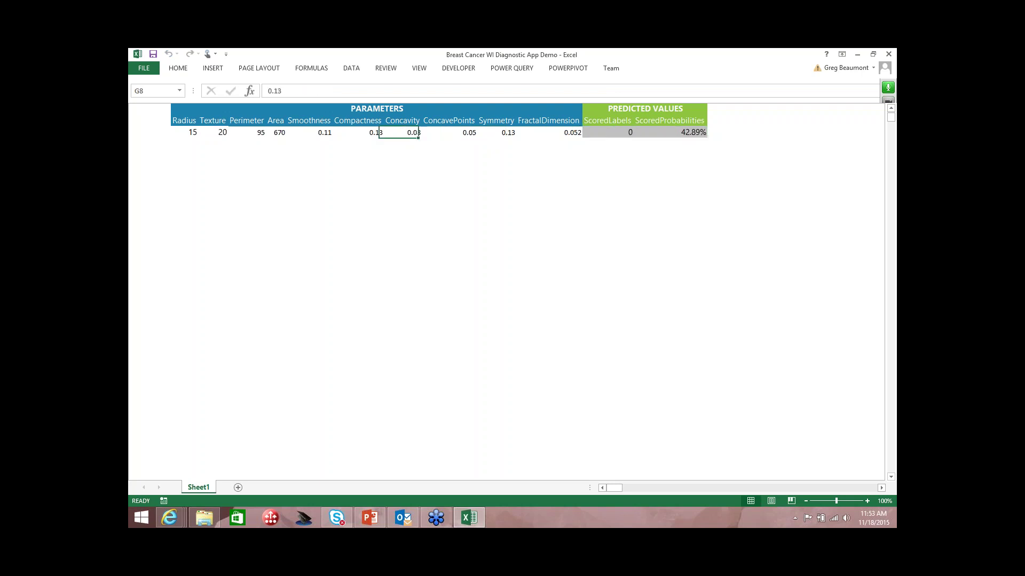
{"action": "key", "text": "Left"}
{"action": "key", "text": "Left"}
{"action": "key", "text": "Left"}
{"action": "key", "text": "Left"}
{"action": "left_click", "coordinate": [888, 55]}
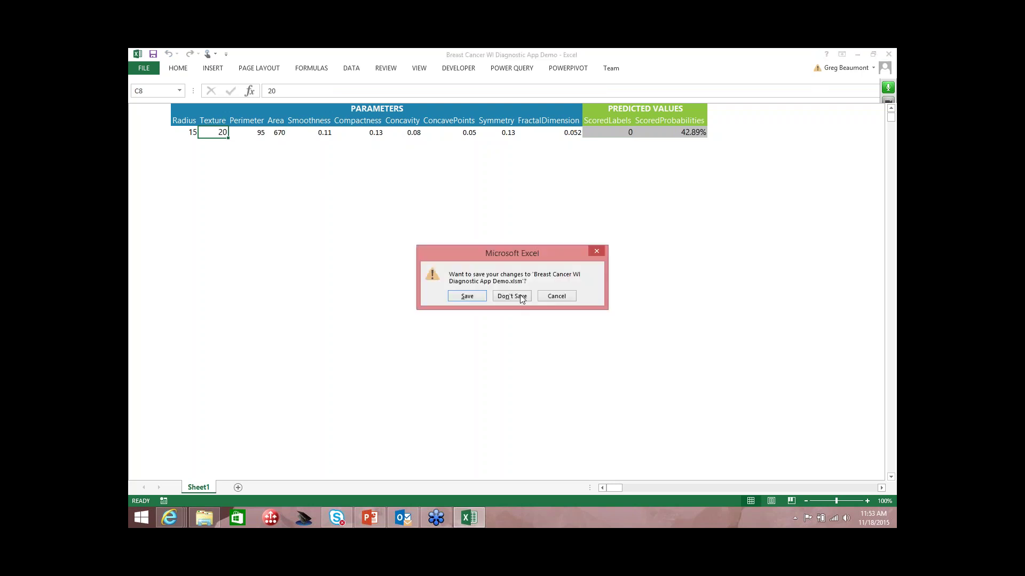
{"action": "left_click", "coordinate": [458, 297]}
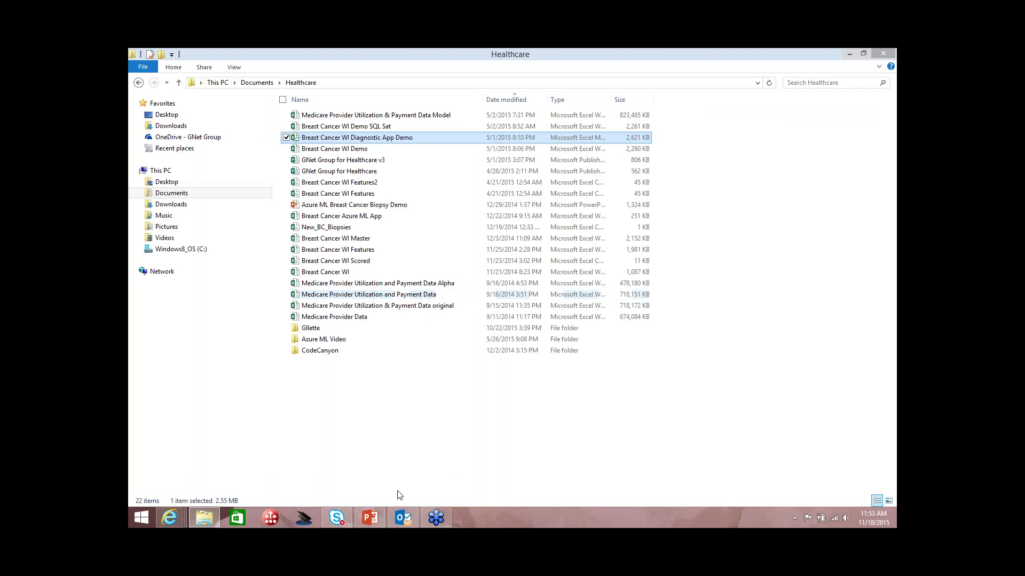
Switch to the PASS Virtual Business Analytics presentation in PowerPoint and start the slide show from the current slide.
{"action": "left_click", "coordinate": [372, 516]}
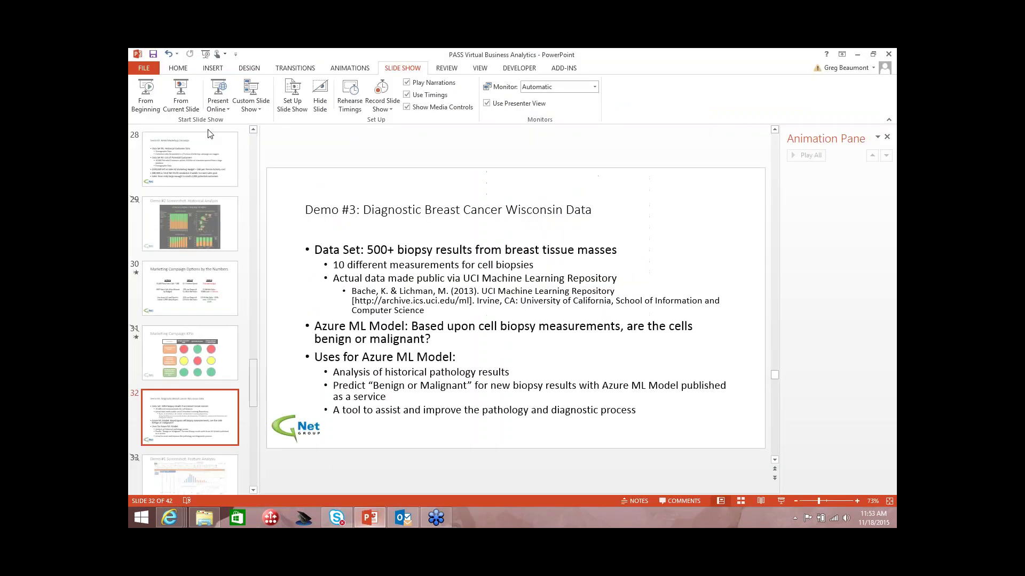
{"action": "left_click", "coordinate": [187, 109]}
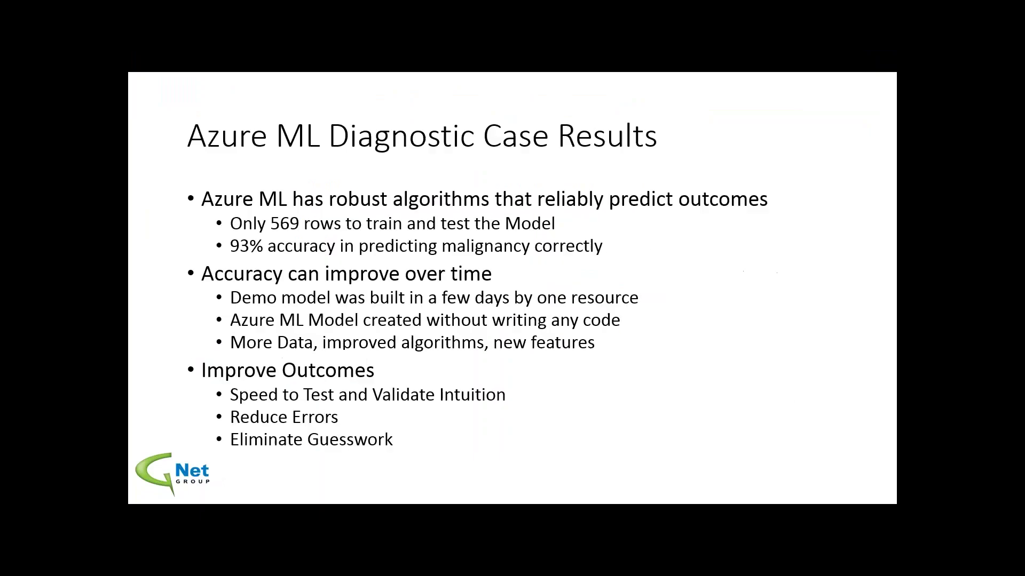
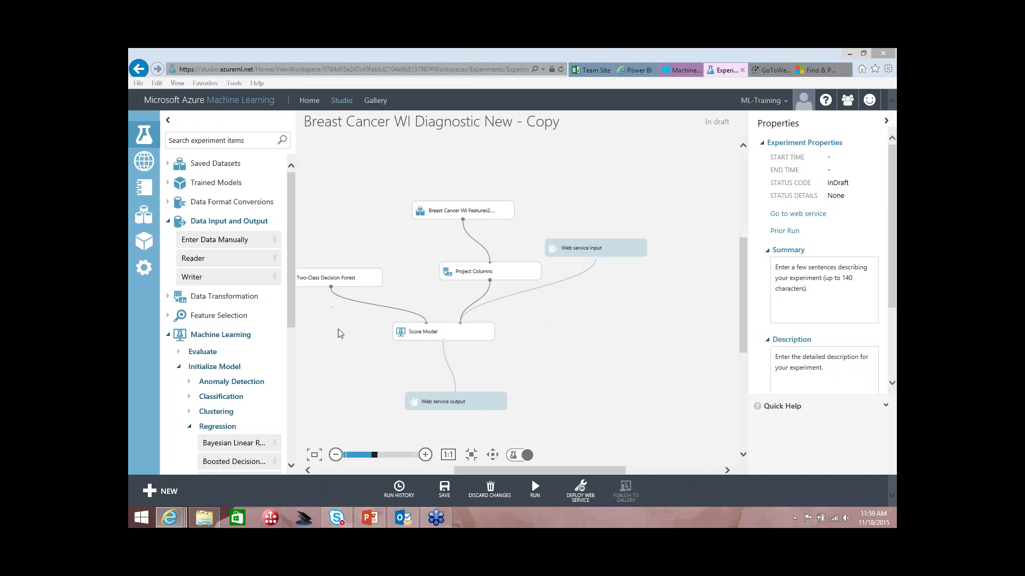
Visualize the Breast Cancer WI Features2.csv dataset and examine the Perimeter column's statistics and histogram.
{"action": "left_click_drag", "start_coordinate": [481, 472], "coordinate": [453, 469]}
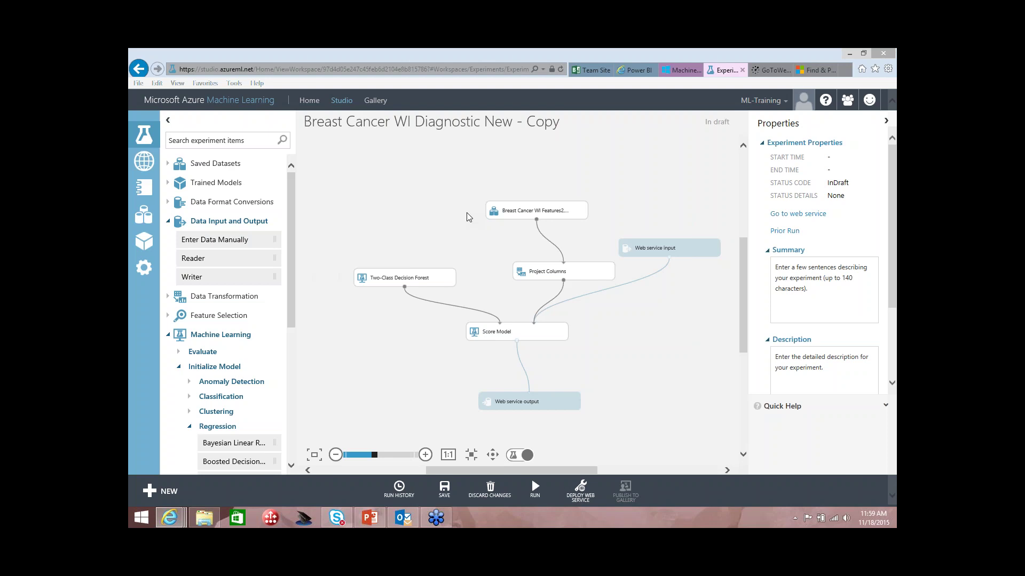
{"action": "right_click", "coordinate": [536, 218]}
{"action": "left_click", "coordinate": [569, 248]}
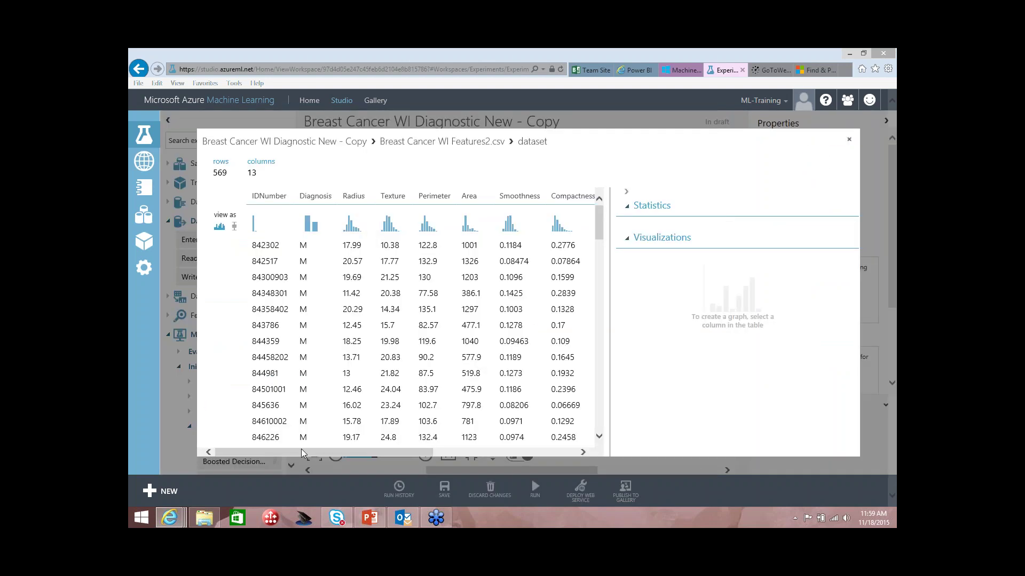
{"action": "scroll", "coordinate": [331, 453], "scroll_direction": "right", "scroll_amount": 4}
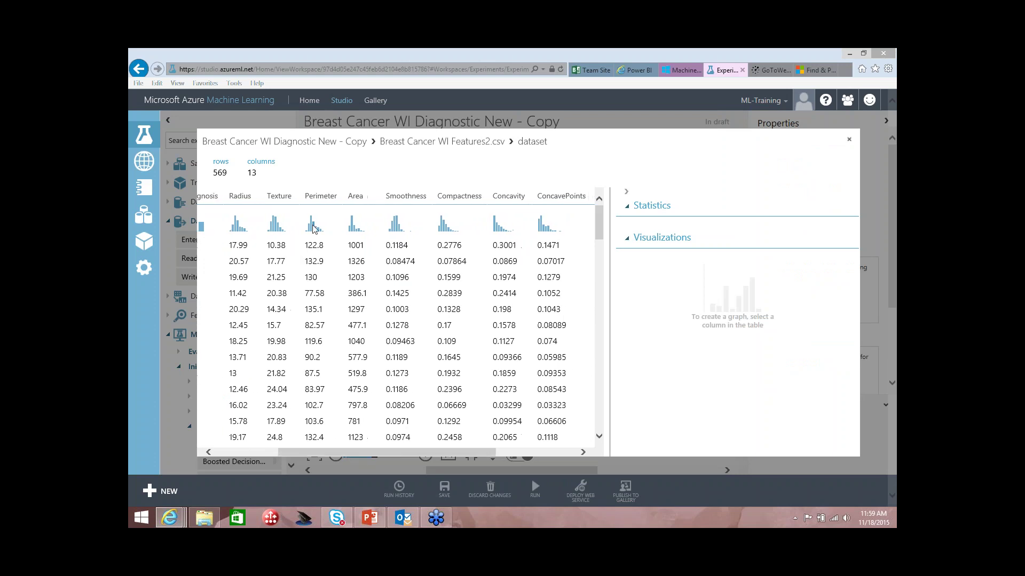
{"action": "left_click", "coordinate": [315, 227]}
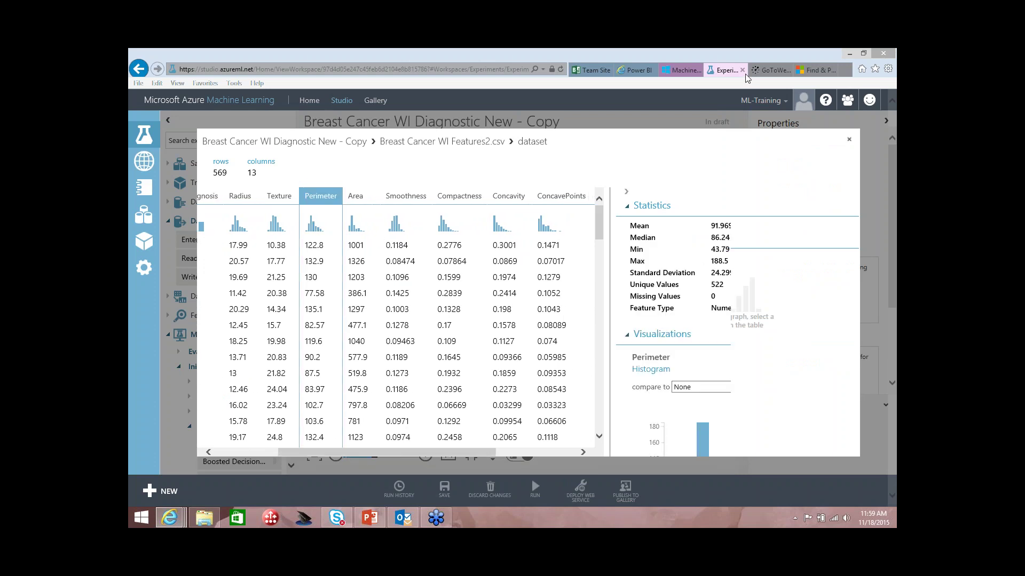
{"action": "left_click_drag", "start_coordinate": [858, 232], "coordinate": [860, 279]}
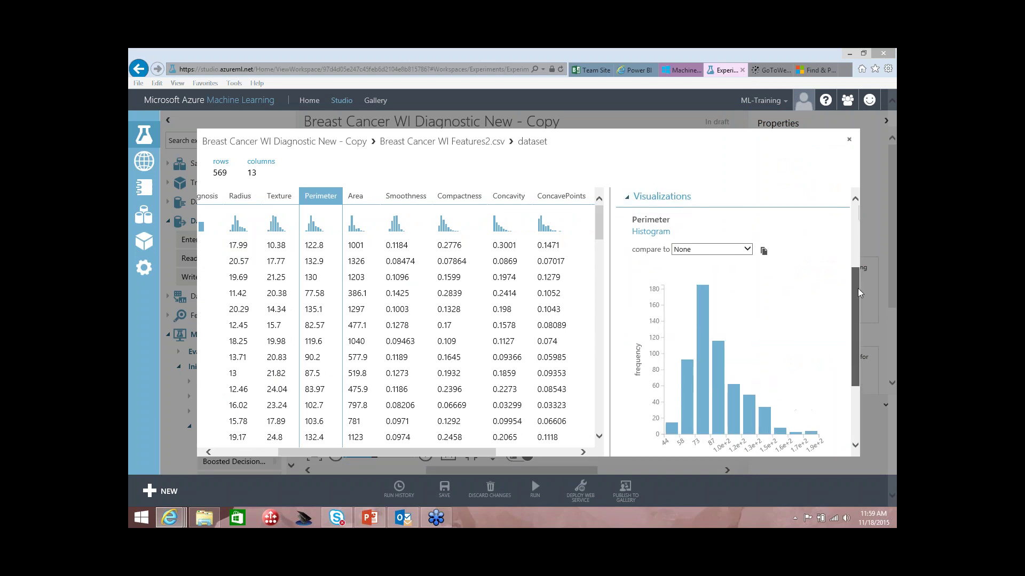
{"action": "left_click", "coordinate": [849, 140]}
Inspect the properties of the Project Columns and Score Model modules, including the excluded column names.
{"action": "left_click", "coordinate": [556, 273]}
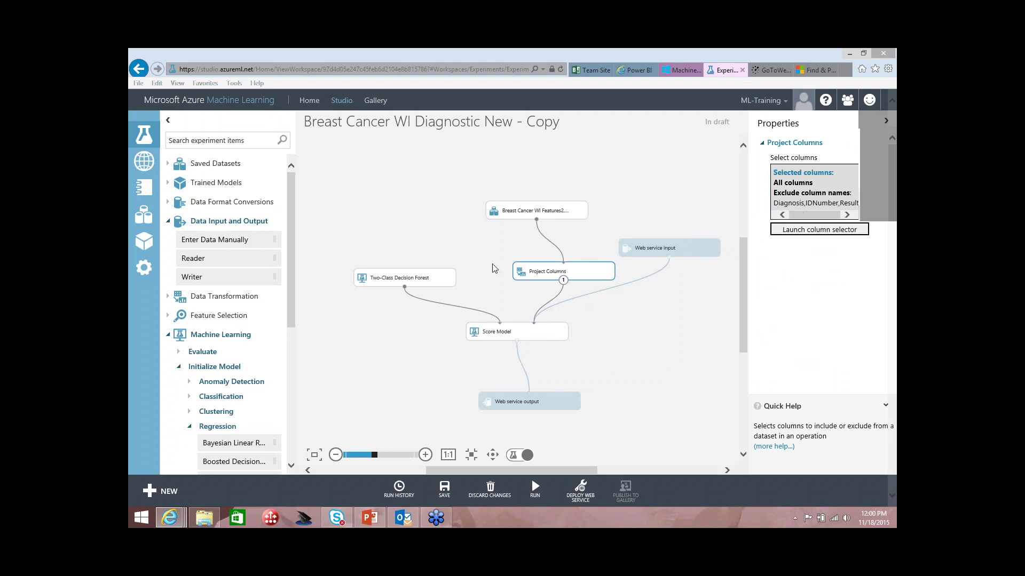
{"action": "left_click_drag", "start_coordinate": [822, 216], "coordinate": [823, 218]}
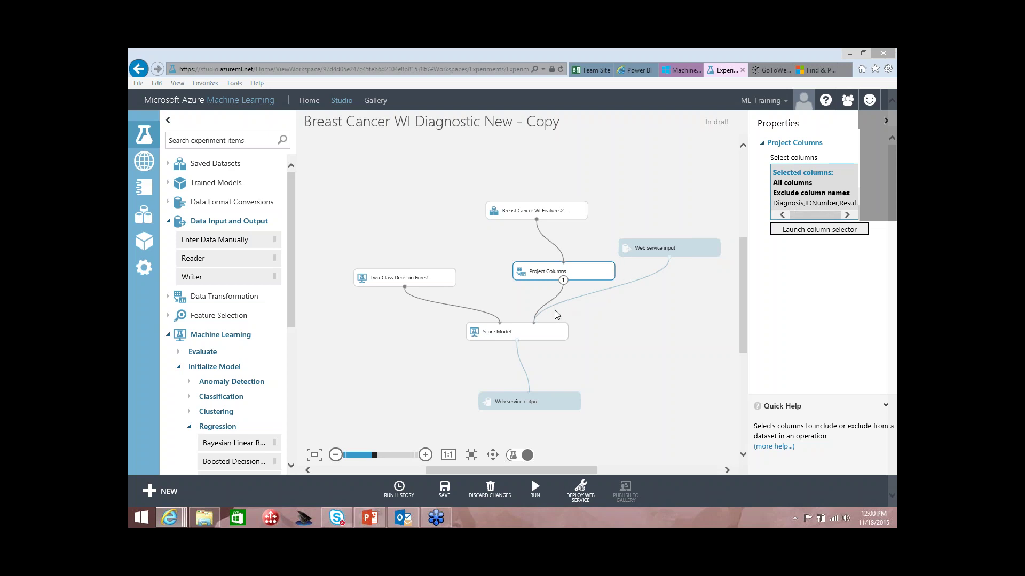
{"action": "left_click", "coordinate": [515, 334]}
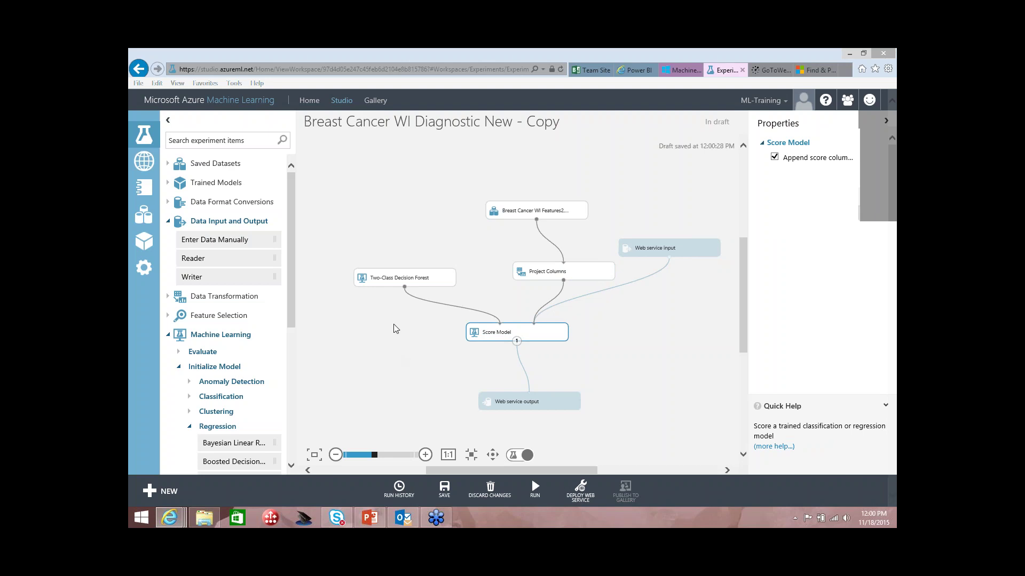
Delete the Two-Class Decision Forest module from the experiment.
{"action": "left_click", "coordinate": [394, 278]}
{"action": "key", "text": "Delete"}
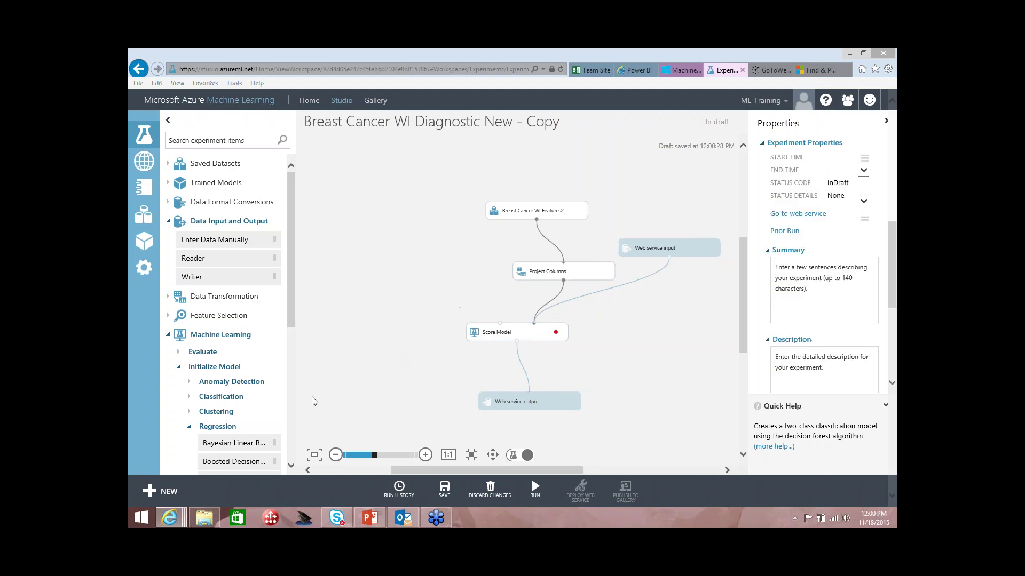
Find the two-class classification models among the machine learning modules and add a Two-Class Decision Jungle module to the experiment.
{"action": "left_click", "coordinate": [188, 396]}
{"action": "scroll", "coordinate": [293, 270], "scroll_direction": "down", "scroll_amount": 3}
{"action": "left_click", "coordinate": [190, 280]}
{"action": "left_click", "coordinate": [190, 310]}
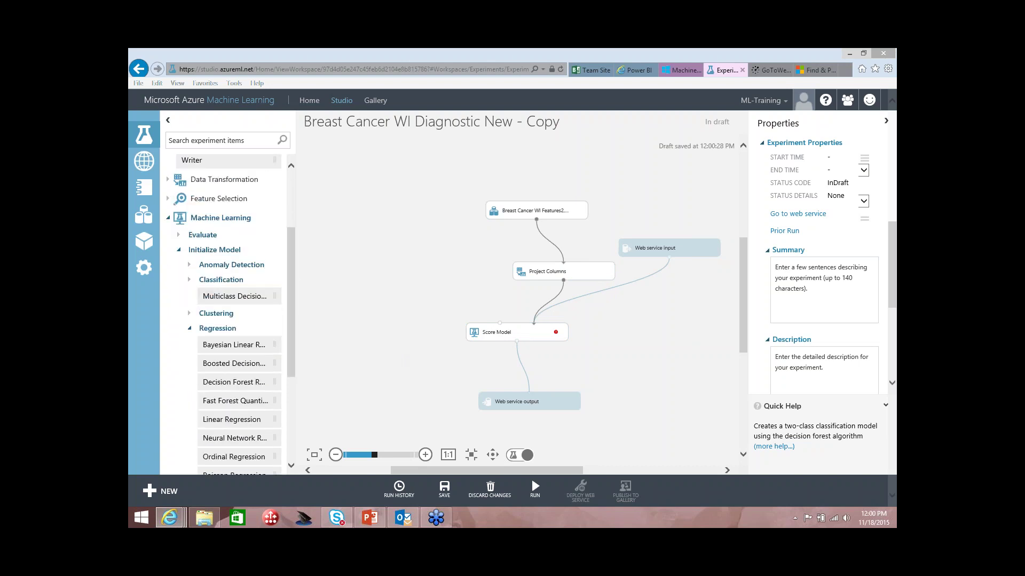
{"action": "left_click", "coordinate": [190, 310]}
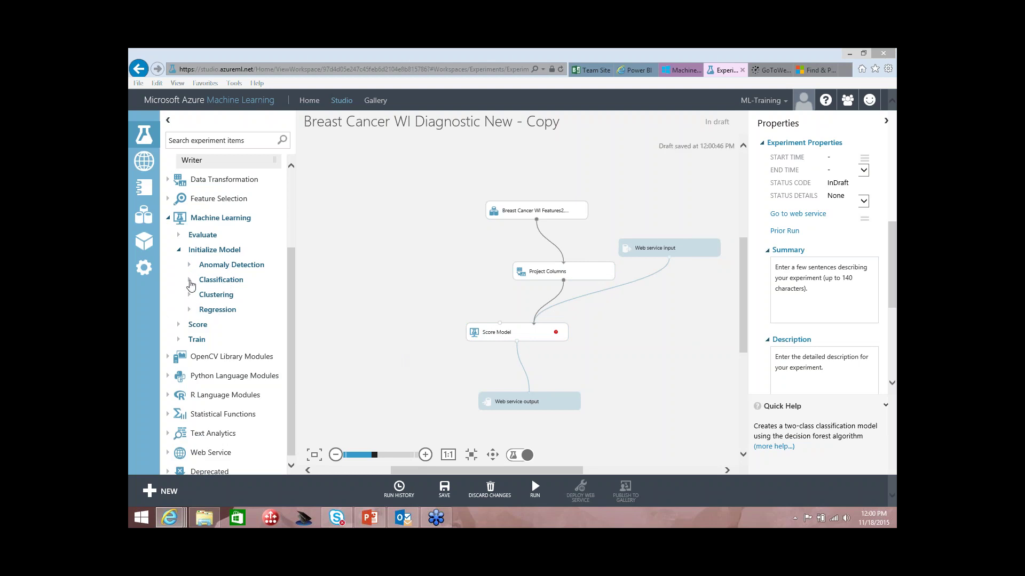
{"action": "left_click", "coordinate": [190, 281]}
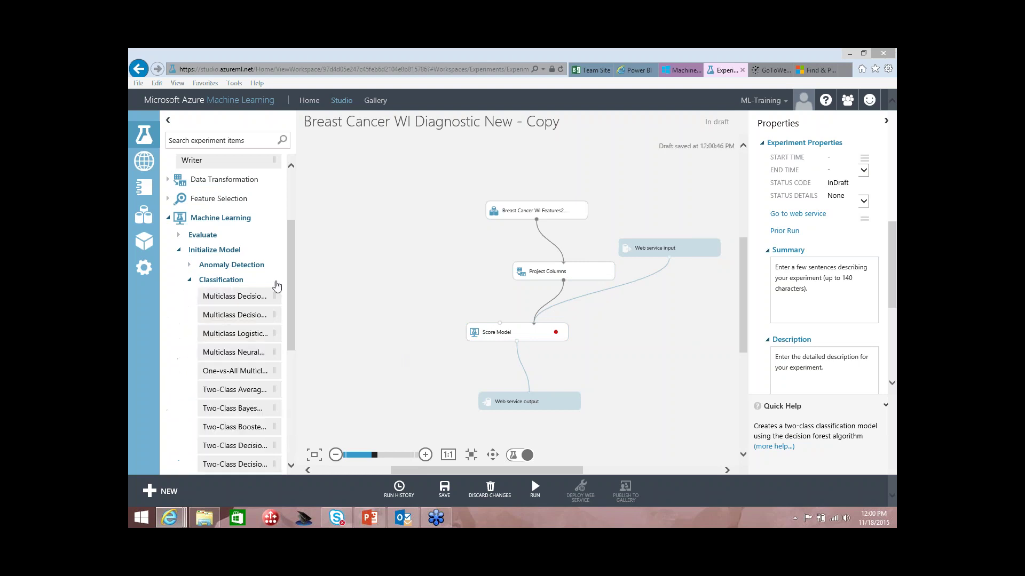
{"action": "left_click_drag", "start_coordinate": [290, 281], "coordinate": [291, 329]}
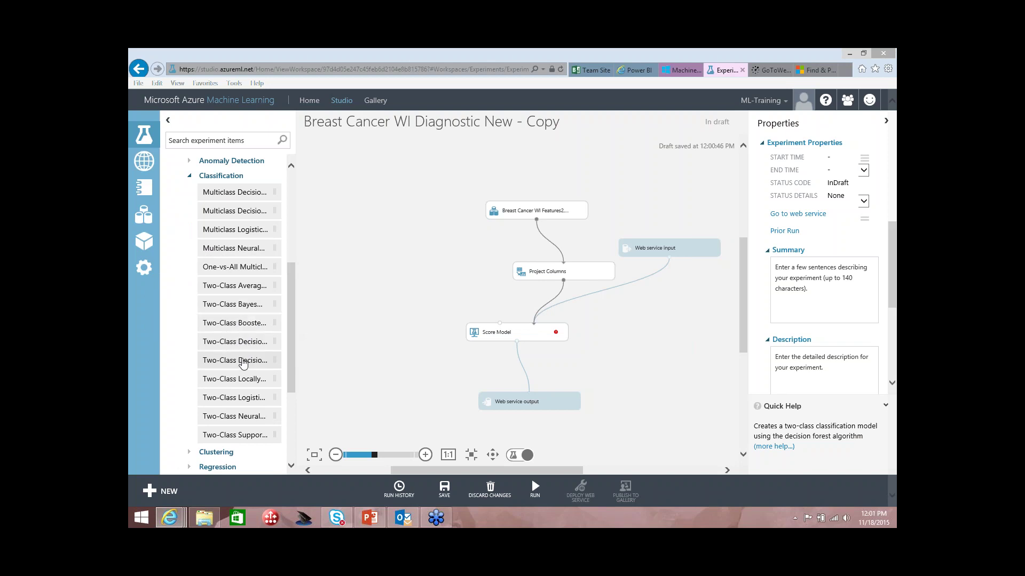
{"action": "left_click_drag", "start_coordinate": [243, 363], "coordinate": [442, 271]}
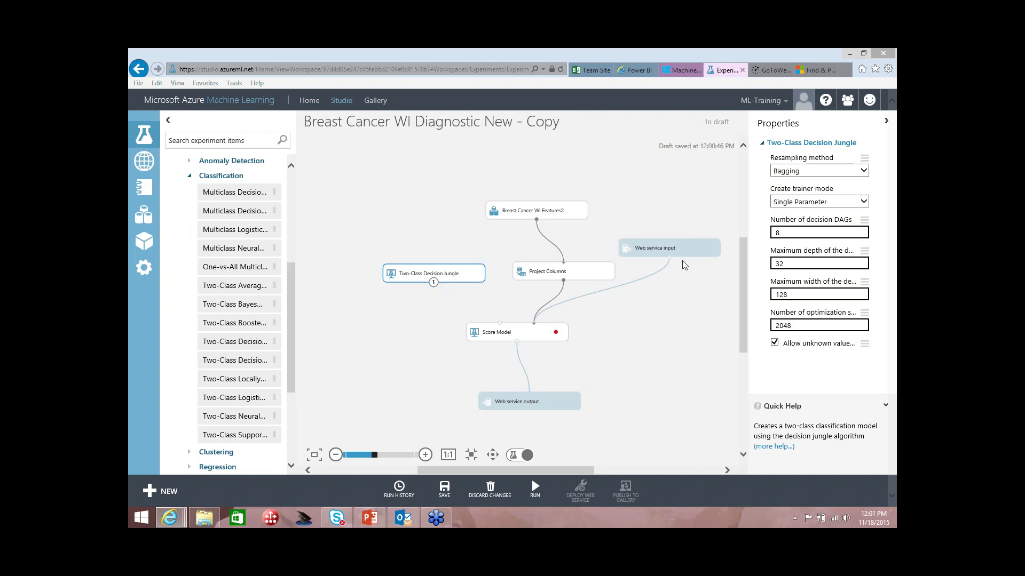
Inspect the Two-Class Decision Jungle's parameters and connect its output to the trained model input of Score Model.
{"action": "left_click", "coordinate": [786, 231]}
{"action": "left_click", "coordinate": [797, 295]}
{"action": "left_click_drag", "start_coordinate": [433, 282], "coordinate": [500, 324]}
Add an Execute R Script module to the experiment and inspect its default R script in the expanded editor.
{"action": "left_click_drag", "start_coordinate": [291, 319], "coordinate": [295, 378]}
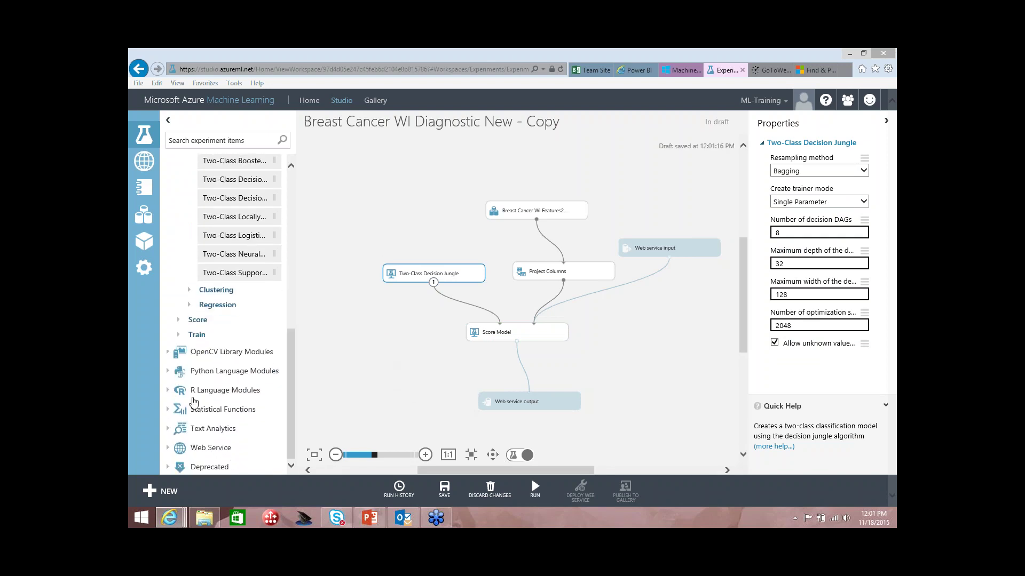
{"action": "left_click", "coordinate": [168, 391]}
{"action": "left_click_drag", "start_coordinate": [224, 427], "coordinate": [377, 352]}
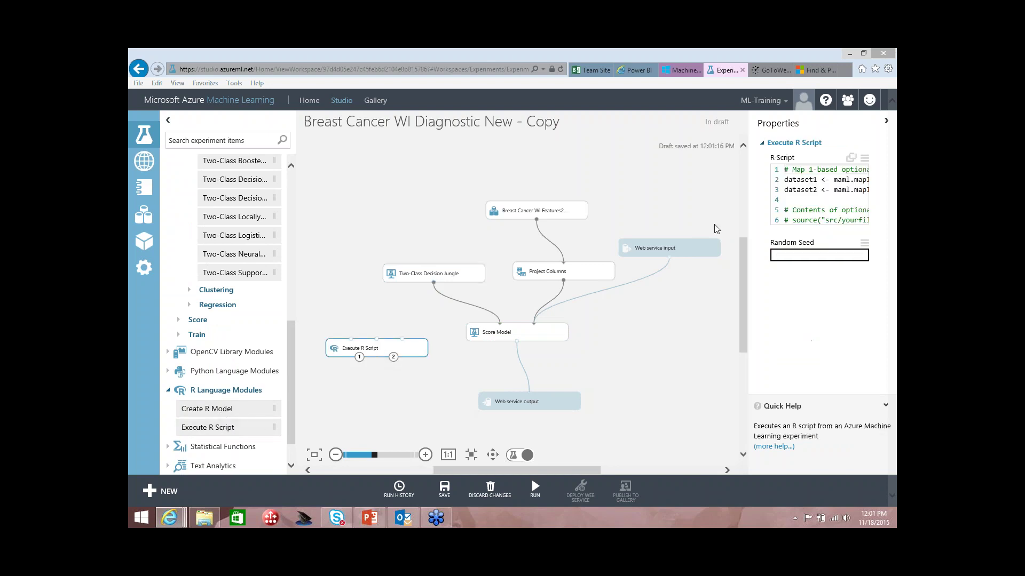
{"action": "left_click", "coordinate": [786, 196]}
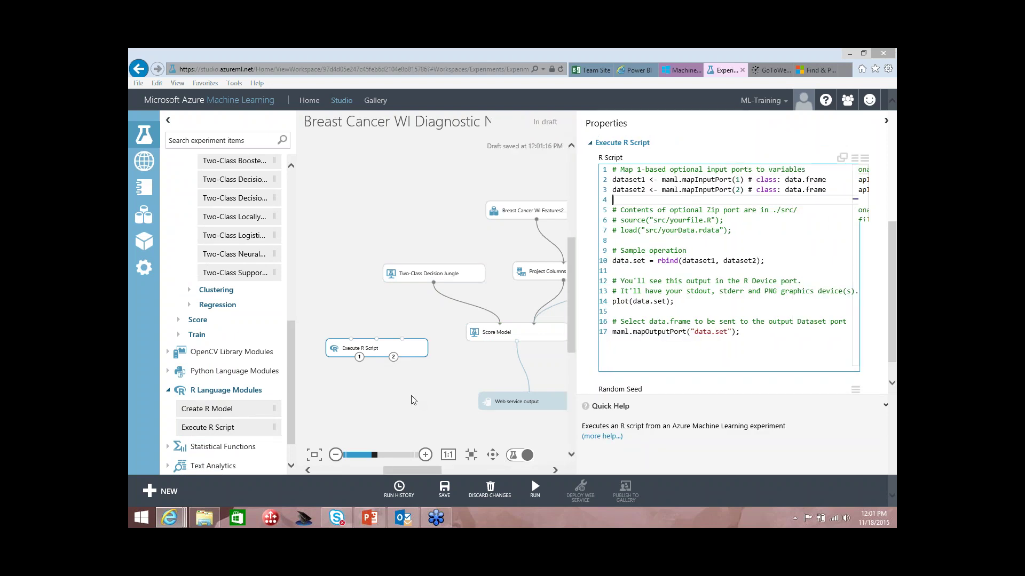
Delete the Execute R Script module from the experiment.
{"action": "left_click", "coordinate": [378, 347]}
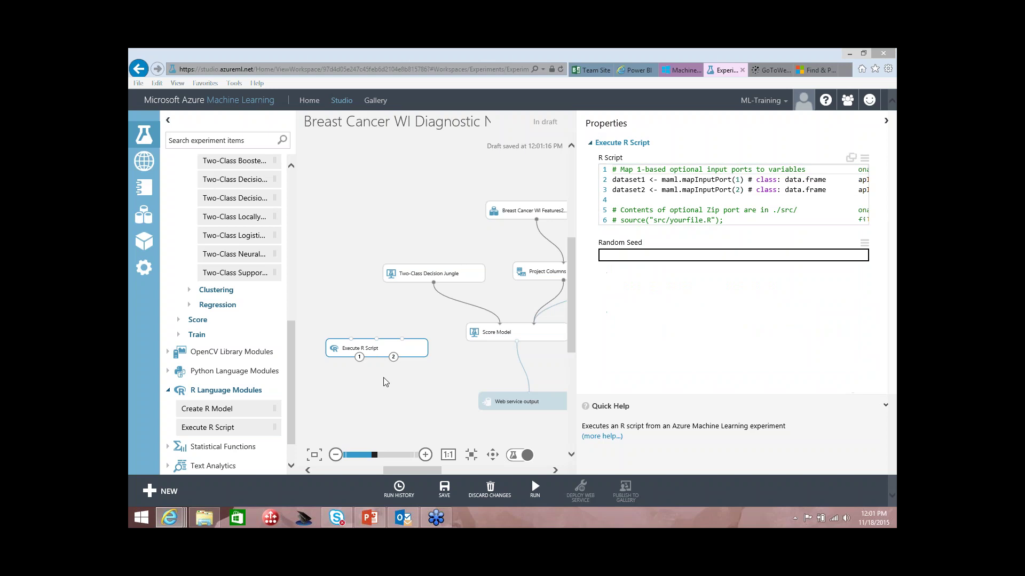
{"action": "key", "text": "Delete"}
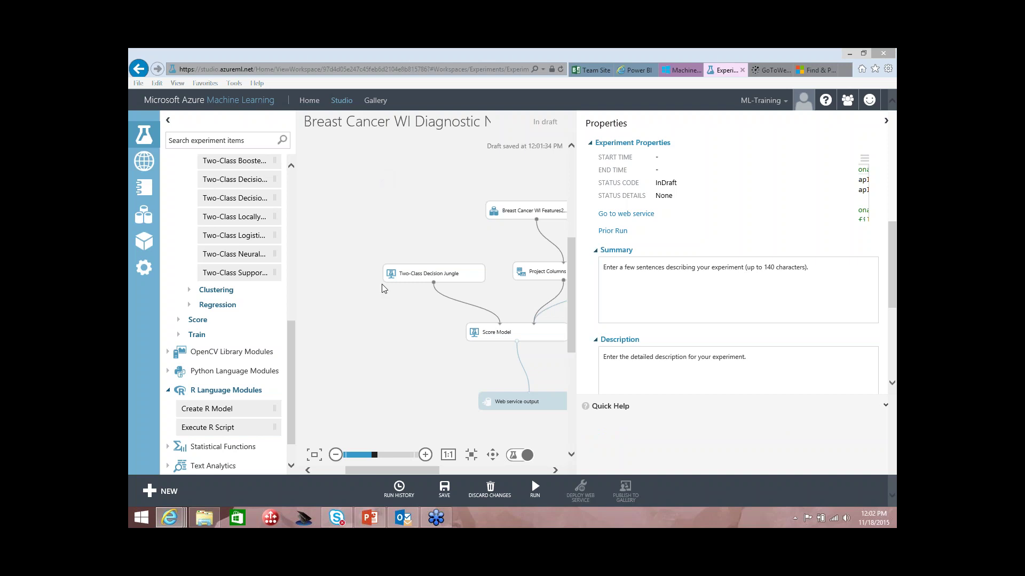
Switch to the PASS Virtual Business Analytics presentation in PowerPoint and unhide the Azure ML Pricing Calculator slide.
{"action": "left_click", "coordinate": [369, 518]}
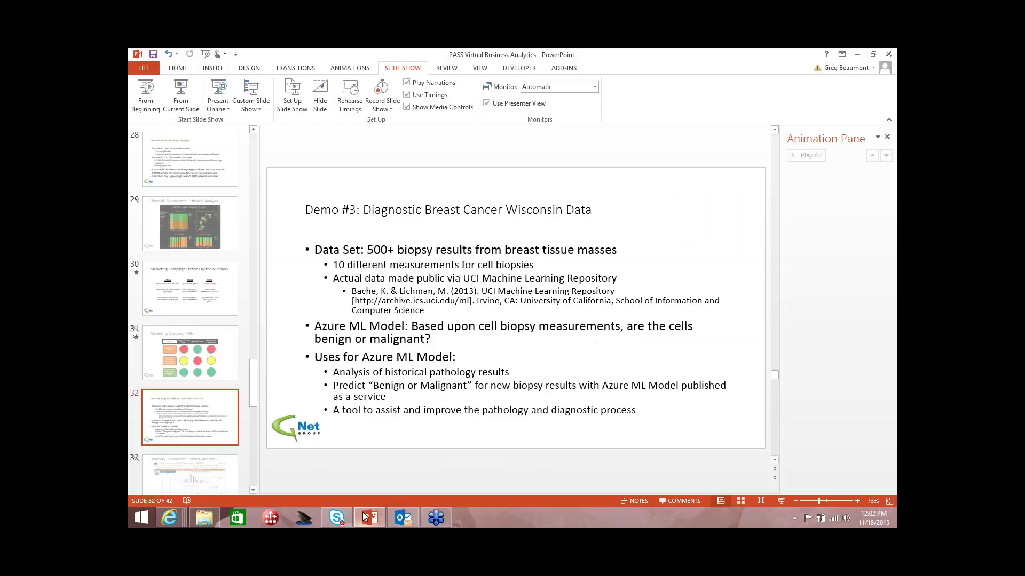
{"action": "left_click_drag", "start_coordinate": [254, 384], "coordinate": [254, 462]}
{"action": "left_click", "coordinate": [192, 390]}
{"action": "right_click", "coordinate": [185, 387]}
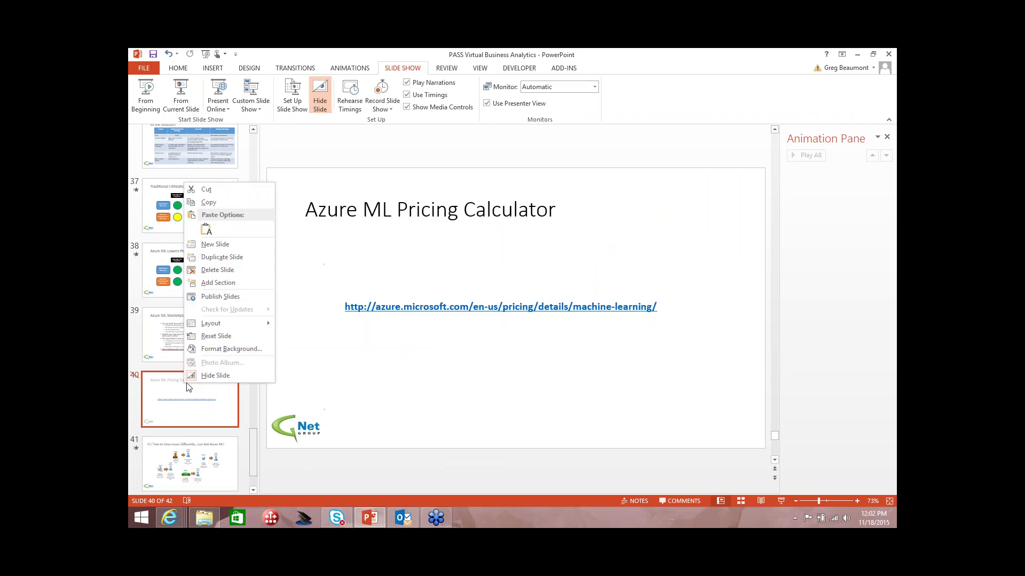
{"action": "left_click", "coordinate": [211, 376]}
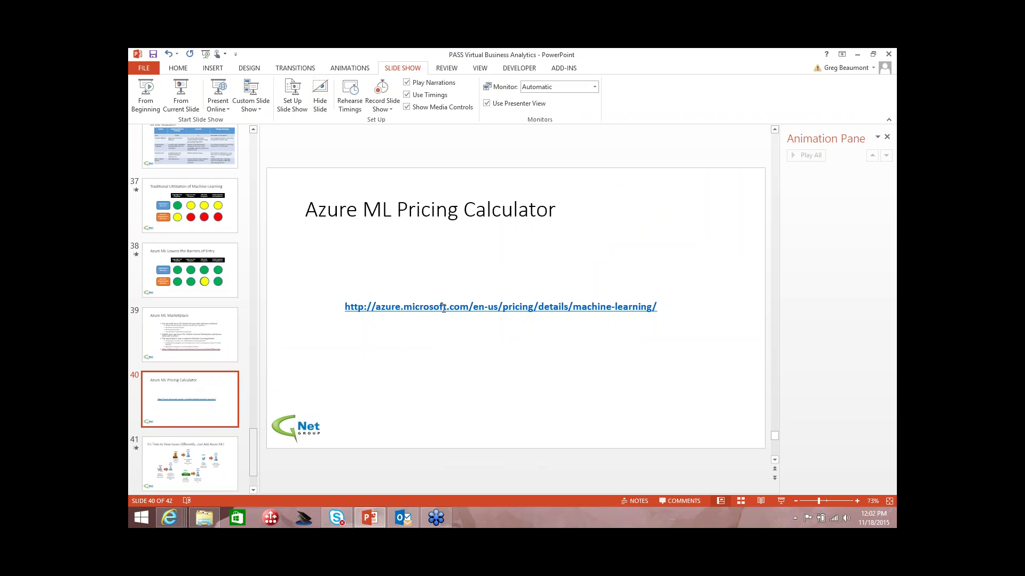
Start the slide show from the Azure ML Pricing Calculator slide and open its machine learning pricing link.
{"action": "left_click", "coordinate": [181, 96]}
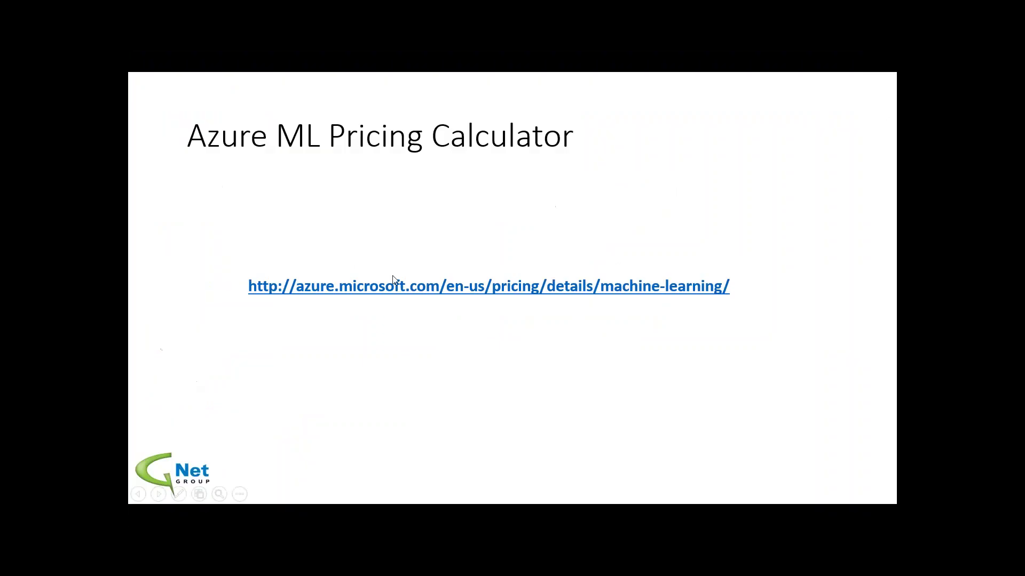
{"action": "left_click", "coordinate": [400, 287]}
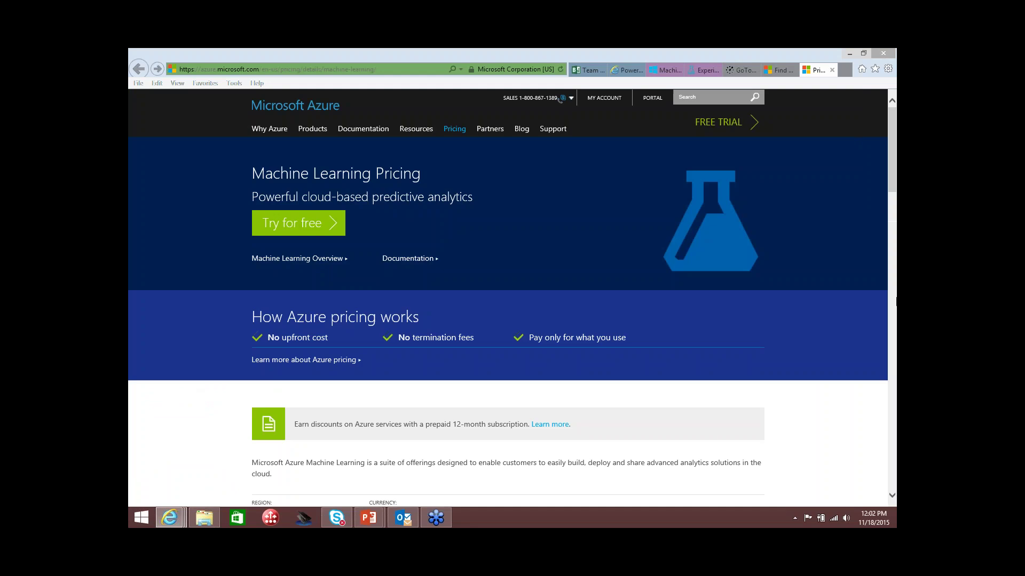
Examine the Free and Standard tier feature comparison and the Standard tier prices on the Machine Learning Pricing page.
{"action": "scroll", "coordinate": [826, 344], "scroll_direction": "down", "scroll_amount": 6}
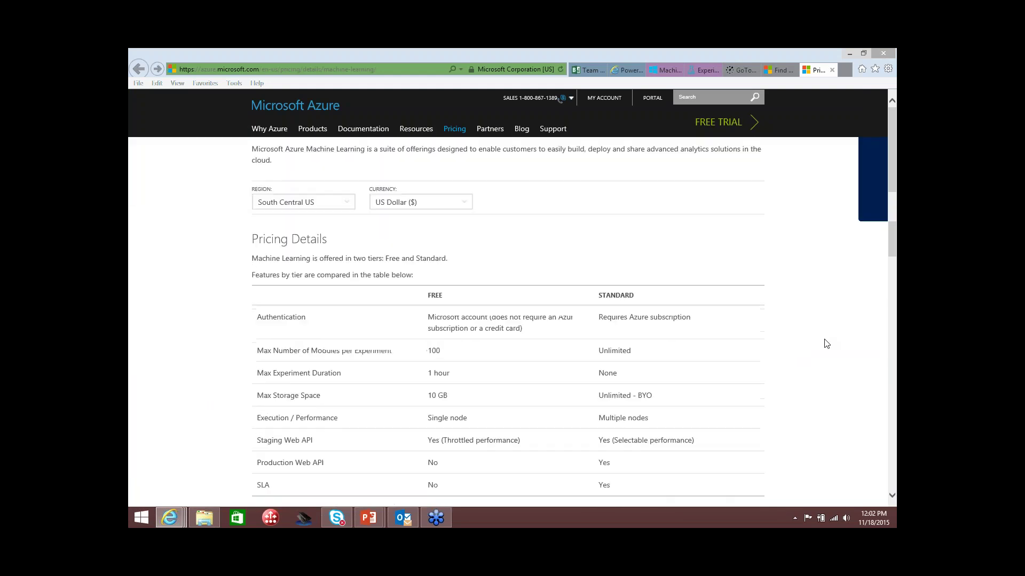
{"action": "scroll", "coordinate": [825, 344], "scroll_direction": "down", "scroll_amount": 1}
{"action": "scroll", "coordinate": [825, 343], "scroll_direction": "up", "scroll_amount": 1}
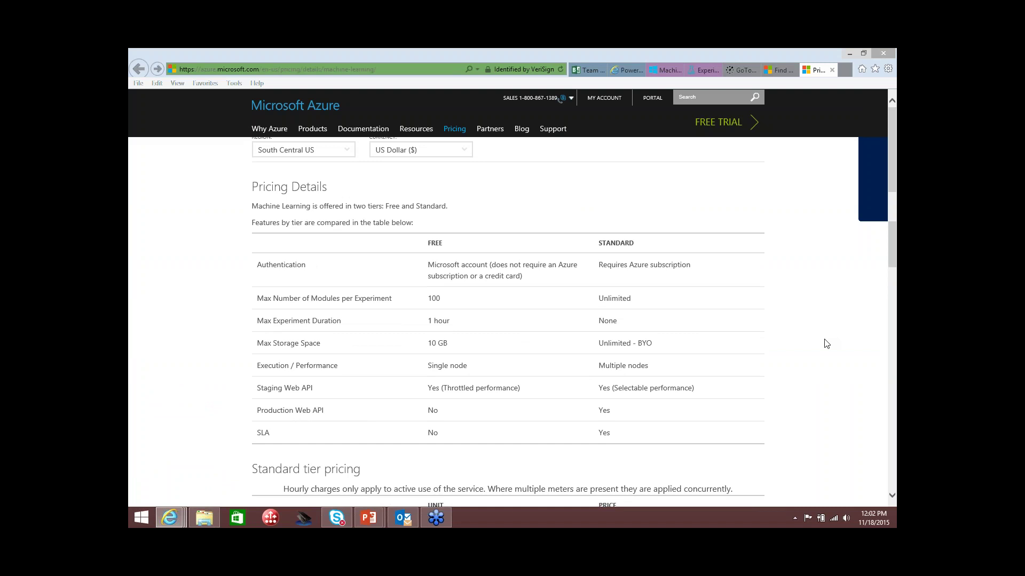
{"action": "scroll", "coordinate": [826, 343], "scroll_direction": "down", "scroll_amount": 9}
{"action": "scroll", "coordinate": [826, 344], "scroll_direction": "down", "scroll_amount": 2}
{"action": "scroll", "coordinate": [825, 344], "scroll_direction": "up", "scroll_amount": 7}
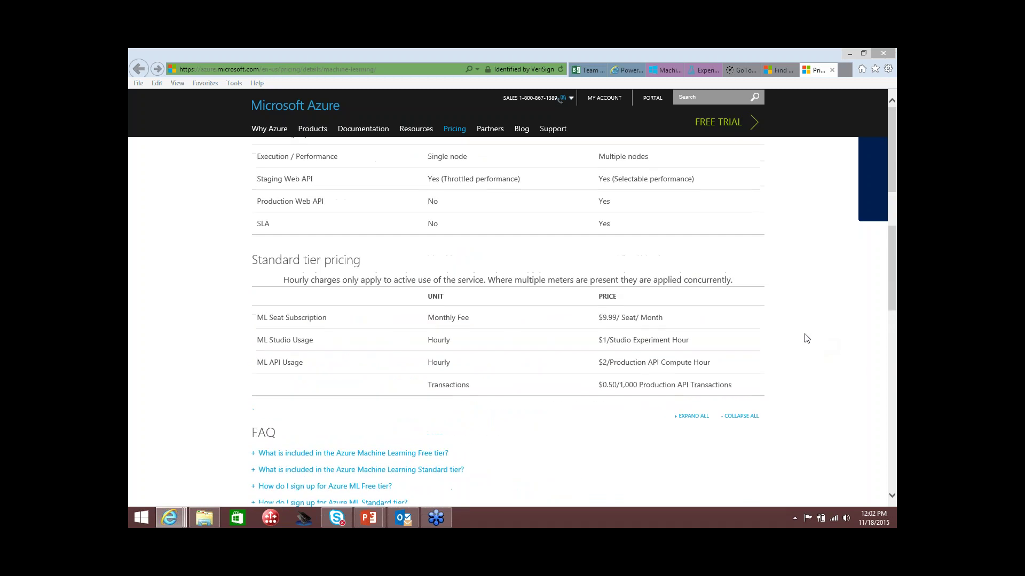